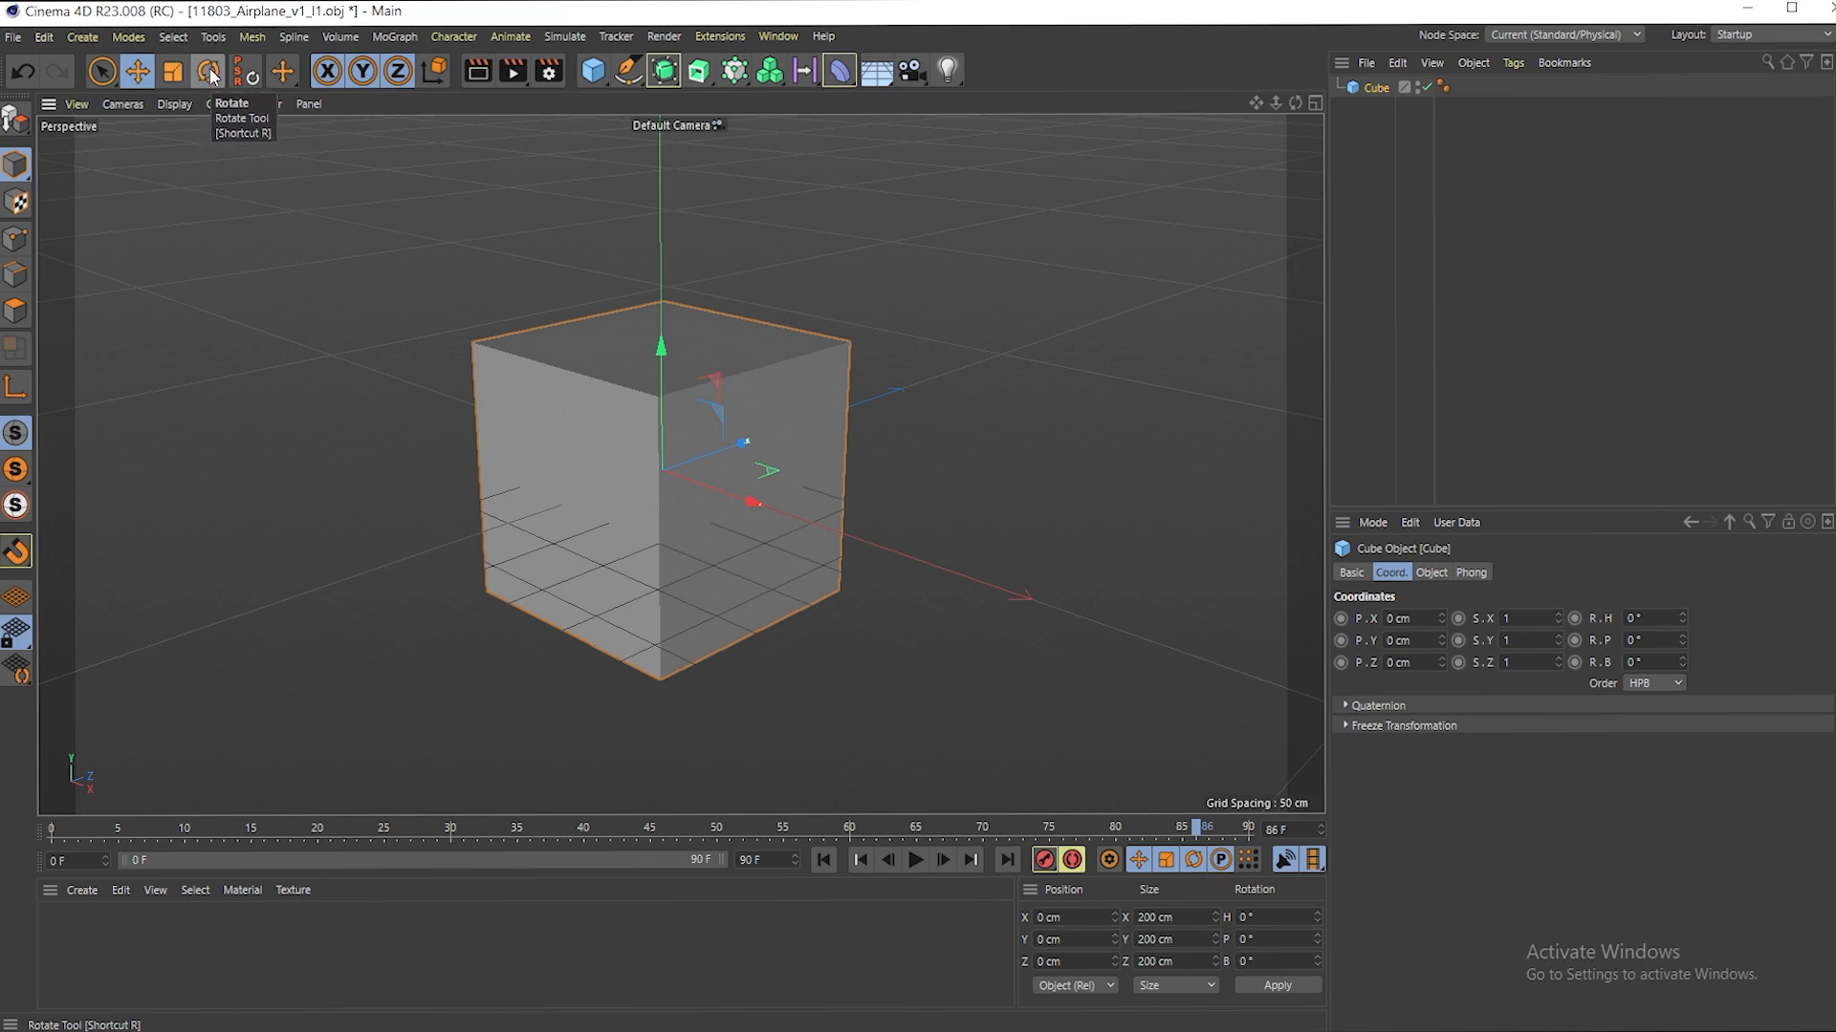
- Activate the Rotate tool and try stretching the cube along its Z, X and Y axes, undoing each change
left_click(209, 71)
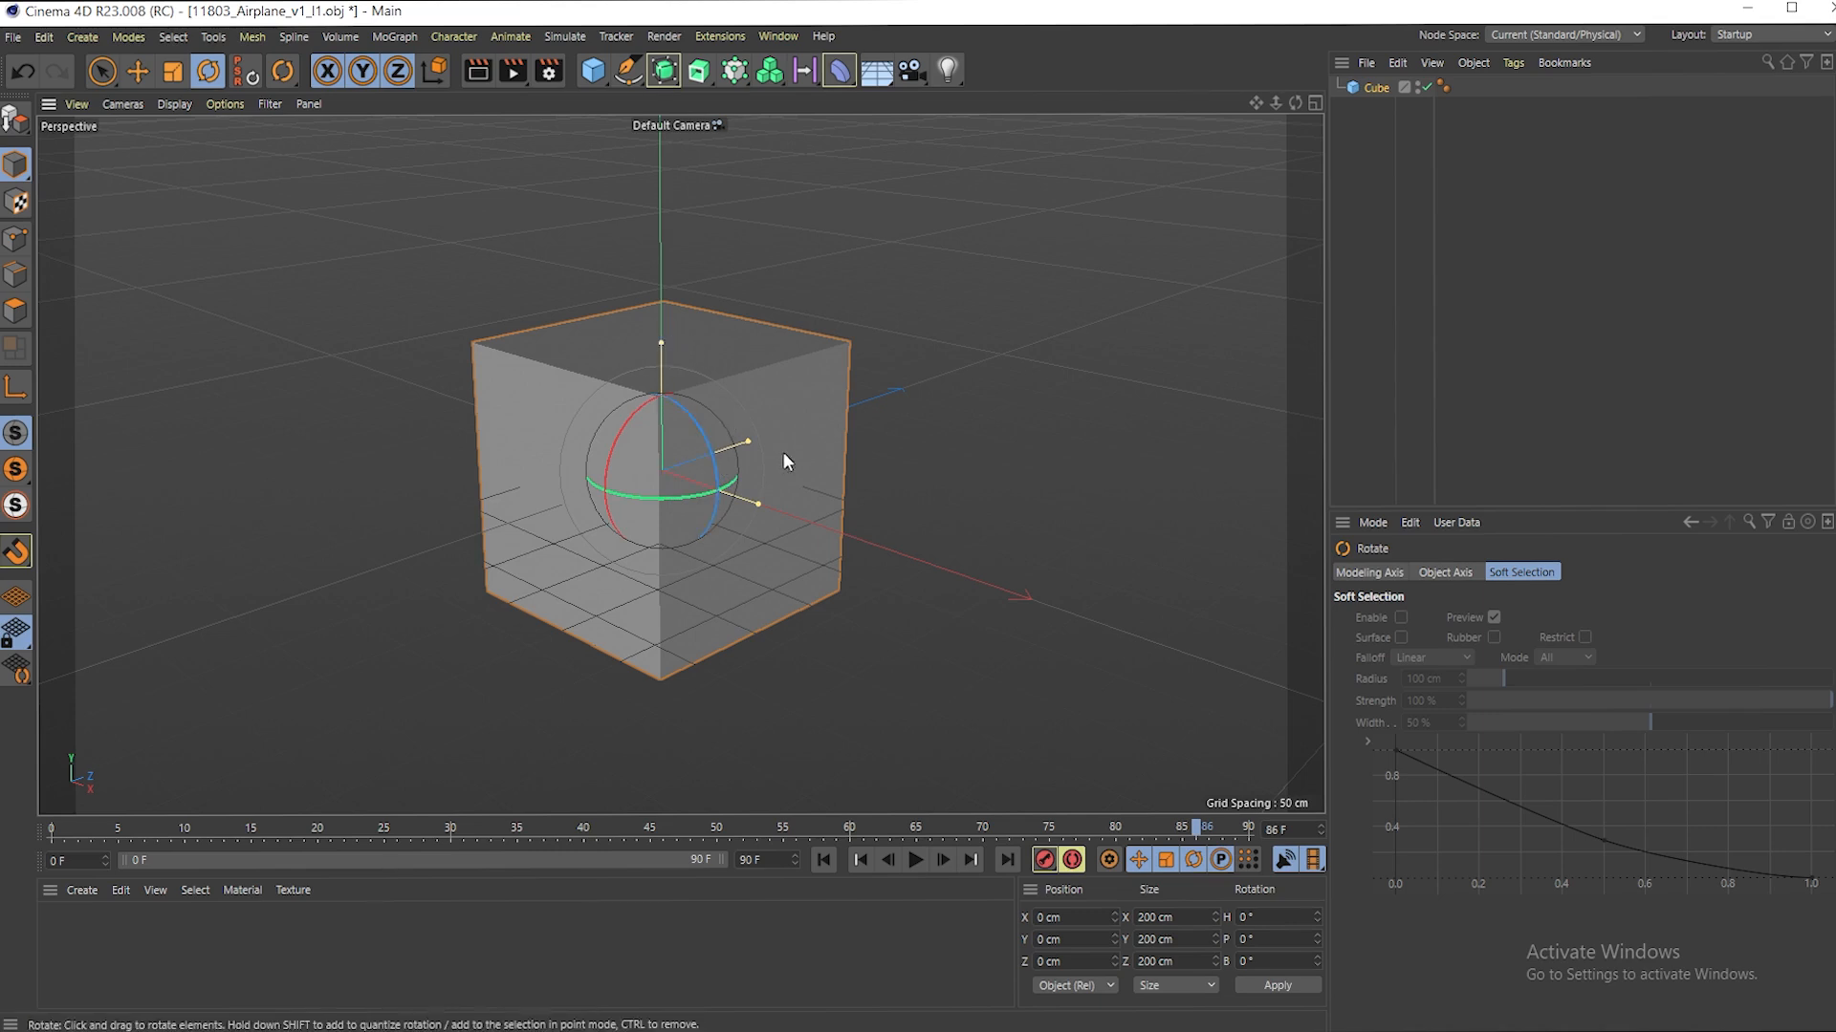
left_click_drag(748, 440, 837, 421)
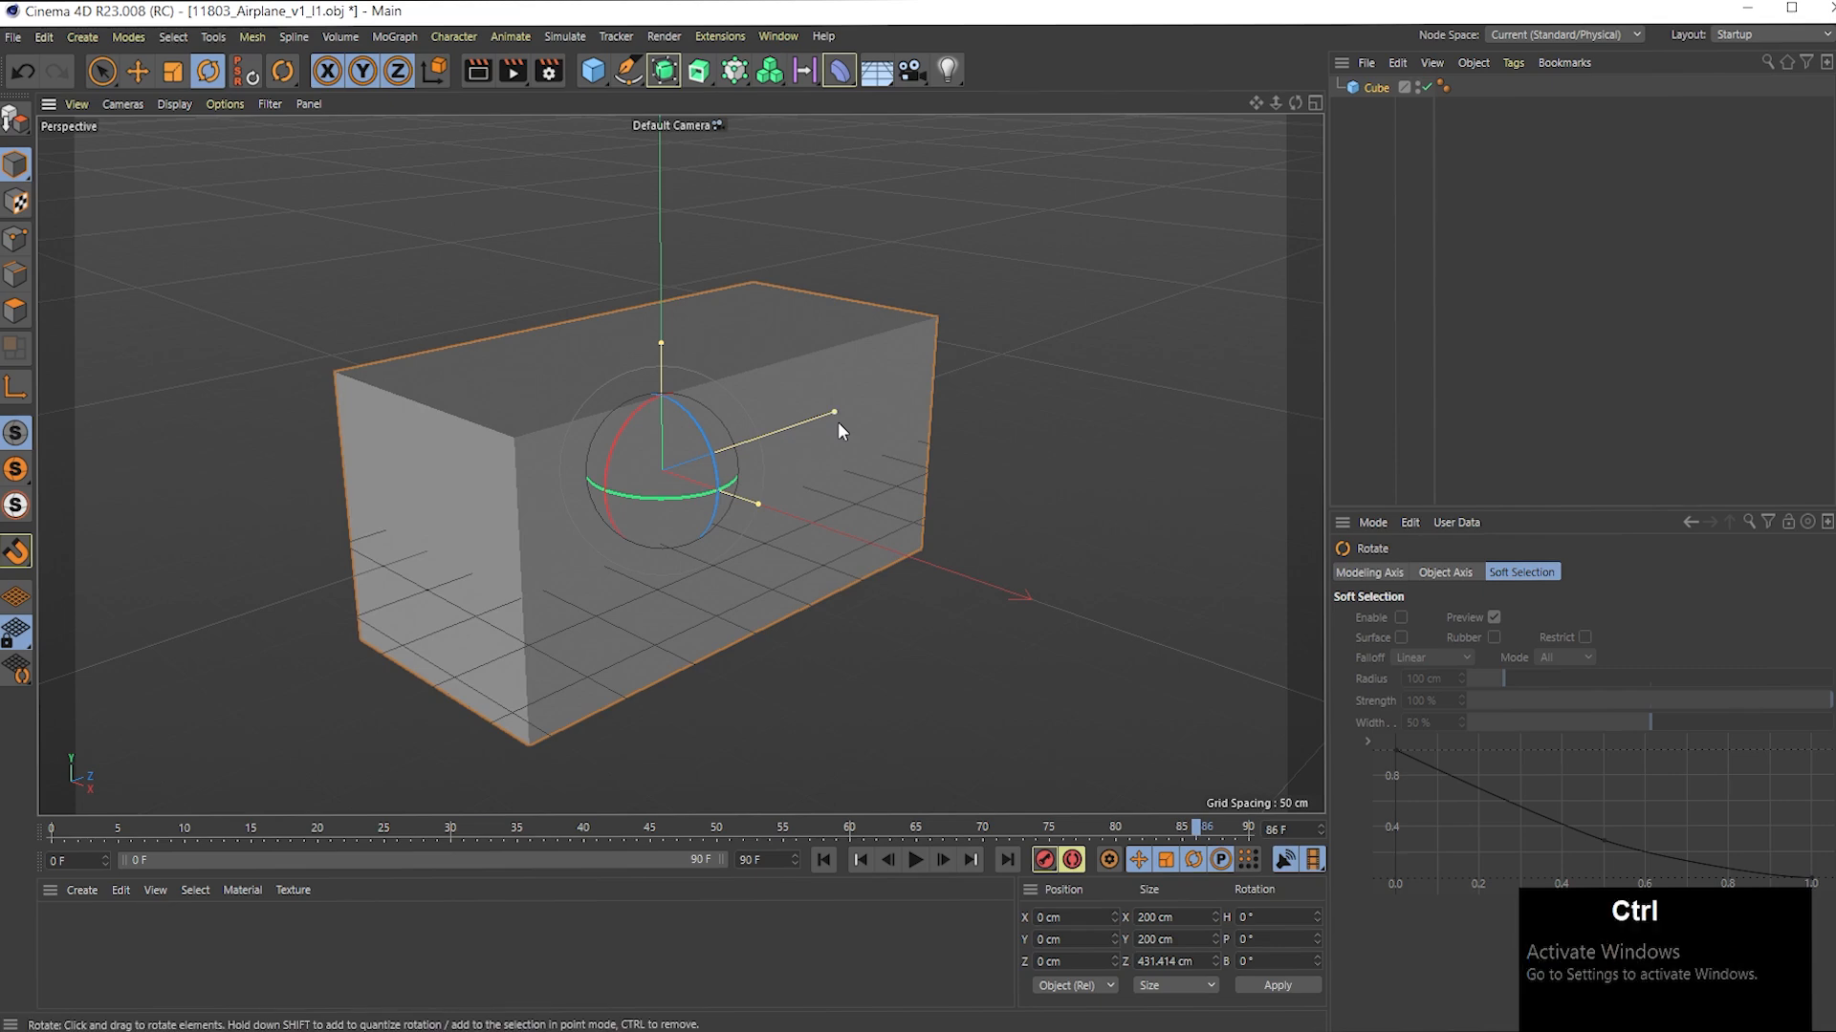
key("ctrl+z")
left_click_drag(759, 503, 849, 536)
key("ctrl+z")
left_click_drag(666, 347, 663, 291)
key("ctrl+z")
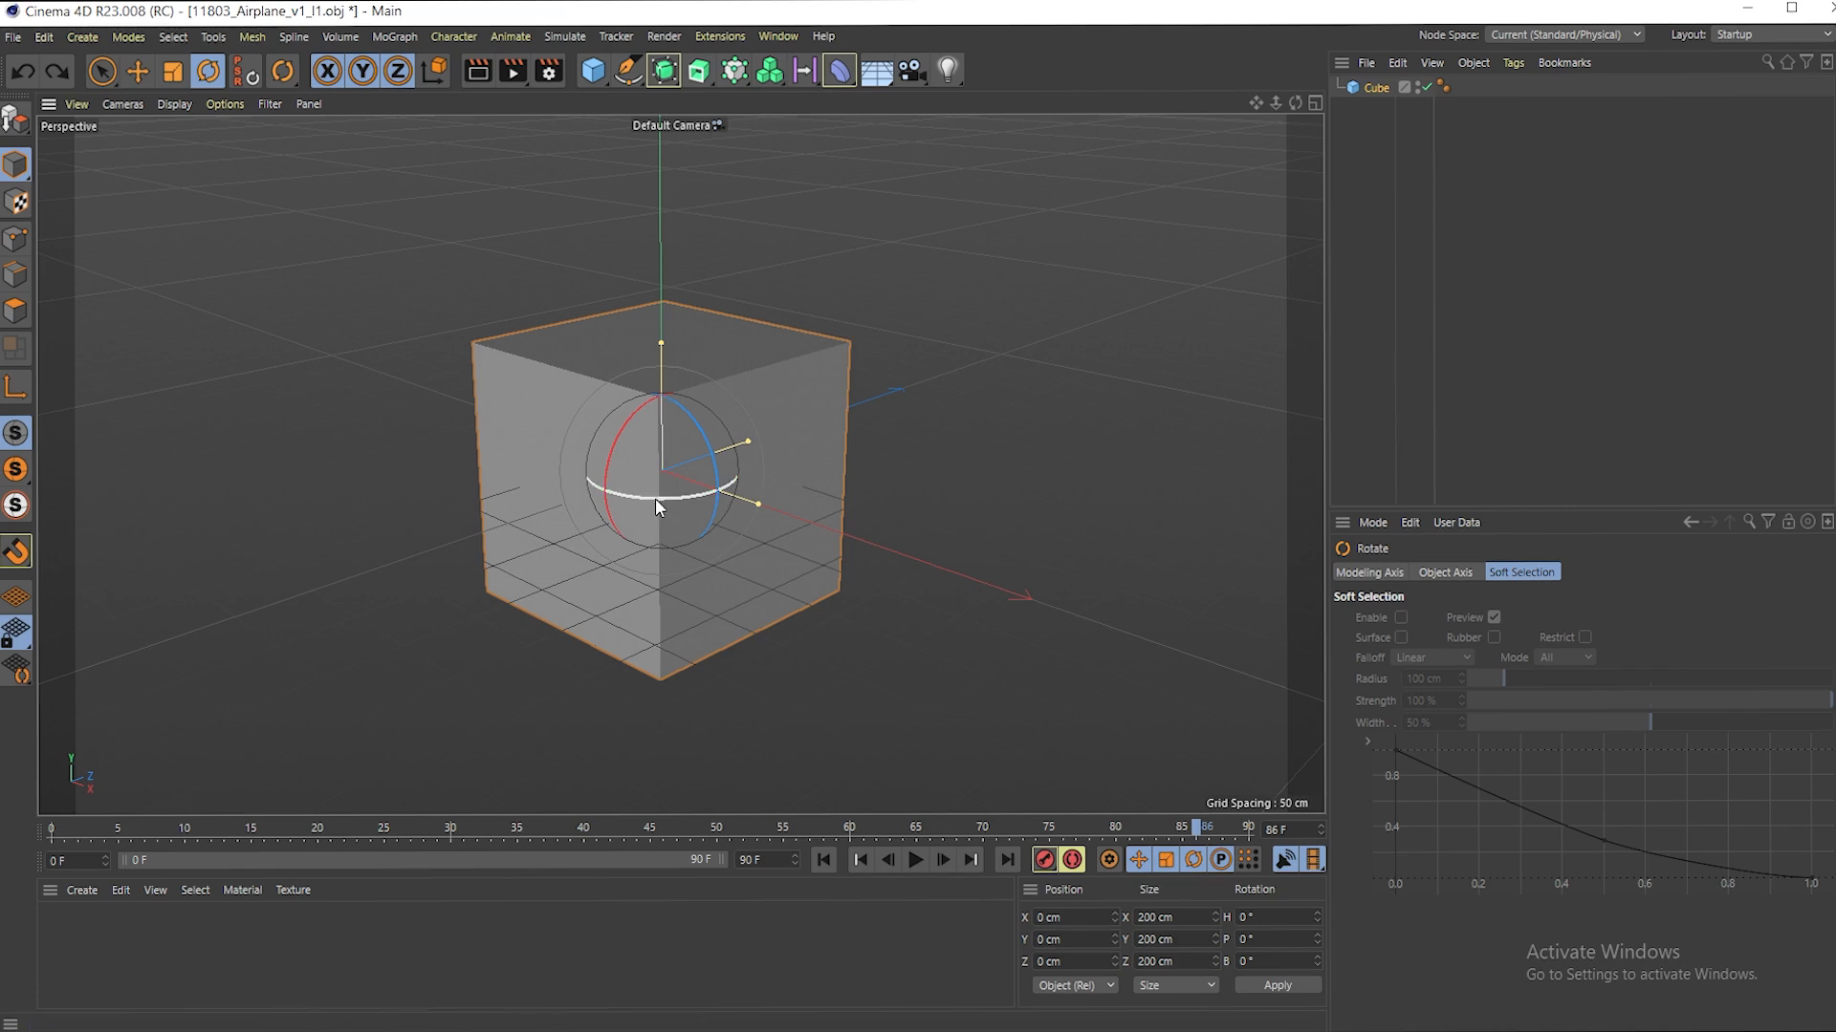
- Try rotating the cube around its green Y-axis ring and its red X-axis ring, undoing both rotations
left_click_drag(654, 495, 667, 383)
key("ctrl+z")
key("ctrl+z")
left_click_drag(616, 440, 654, 403)
key("ctrl+z")
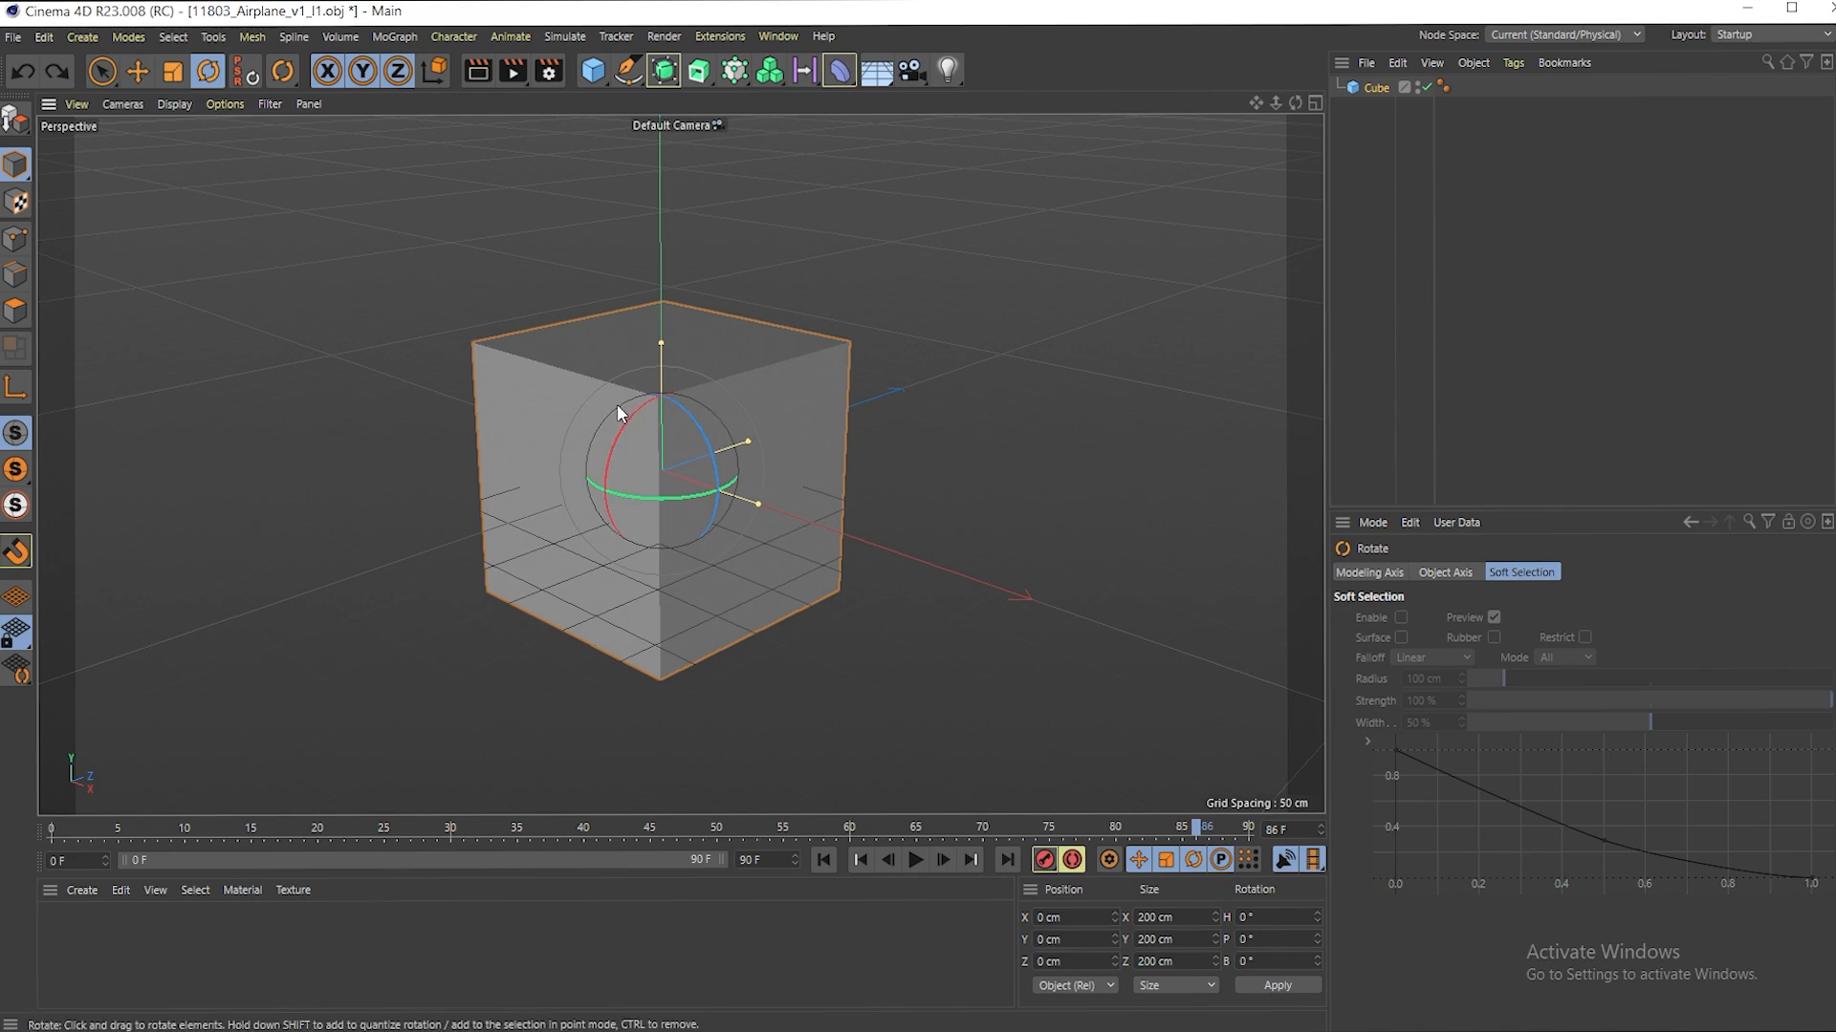
- Try rotating the cube freely and once more around its green Y-axis ring, undoing each rotation
left_click_drag(643, 457, 620, 392)
key("ctrl+z")
left_click_drag(727, 399, 788, 448)
key("ctrl+z")
left_click_drag(1128, 521, 1085, 664)
key("ctrl+z")
key("ctrl+z")
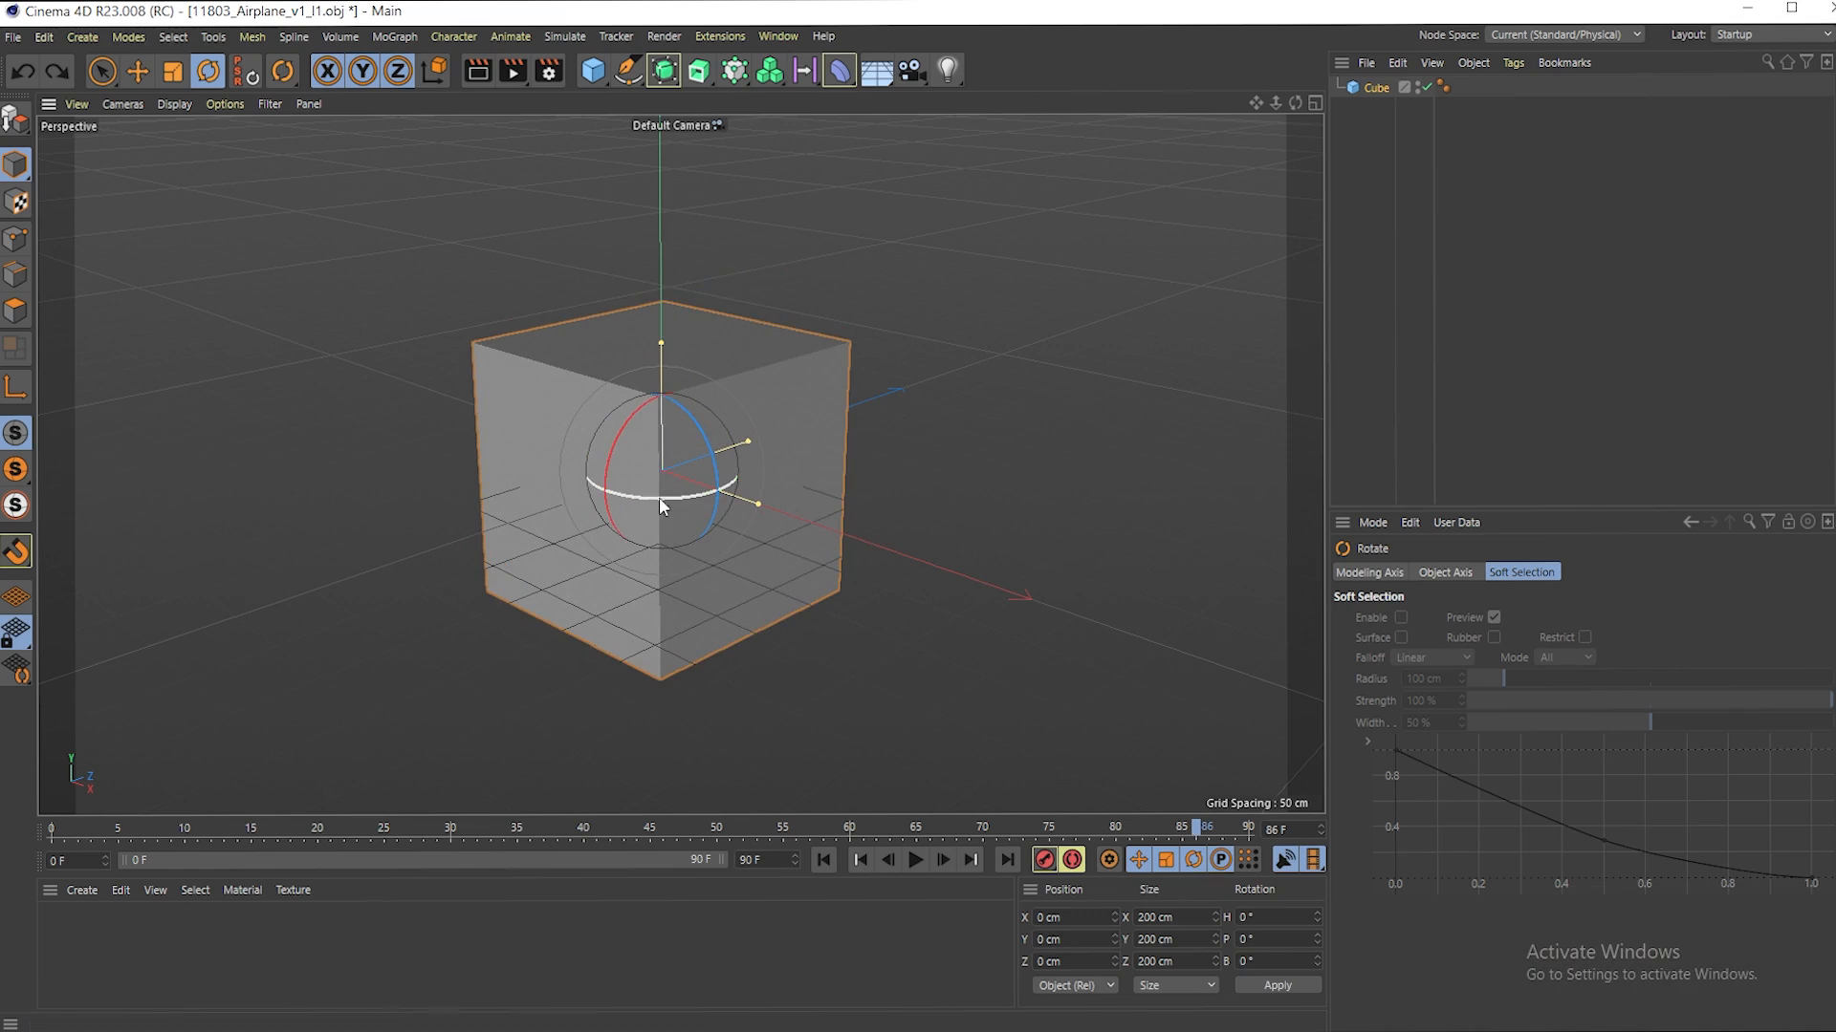
left_click_drag(656, 497, 701, 498)
key("ctrl+z")
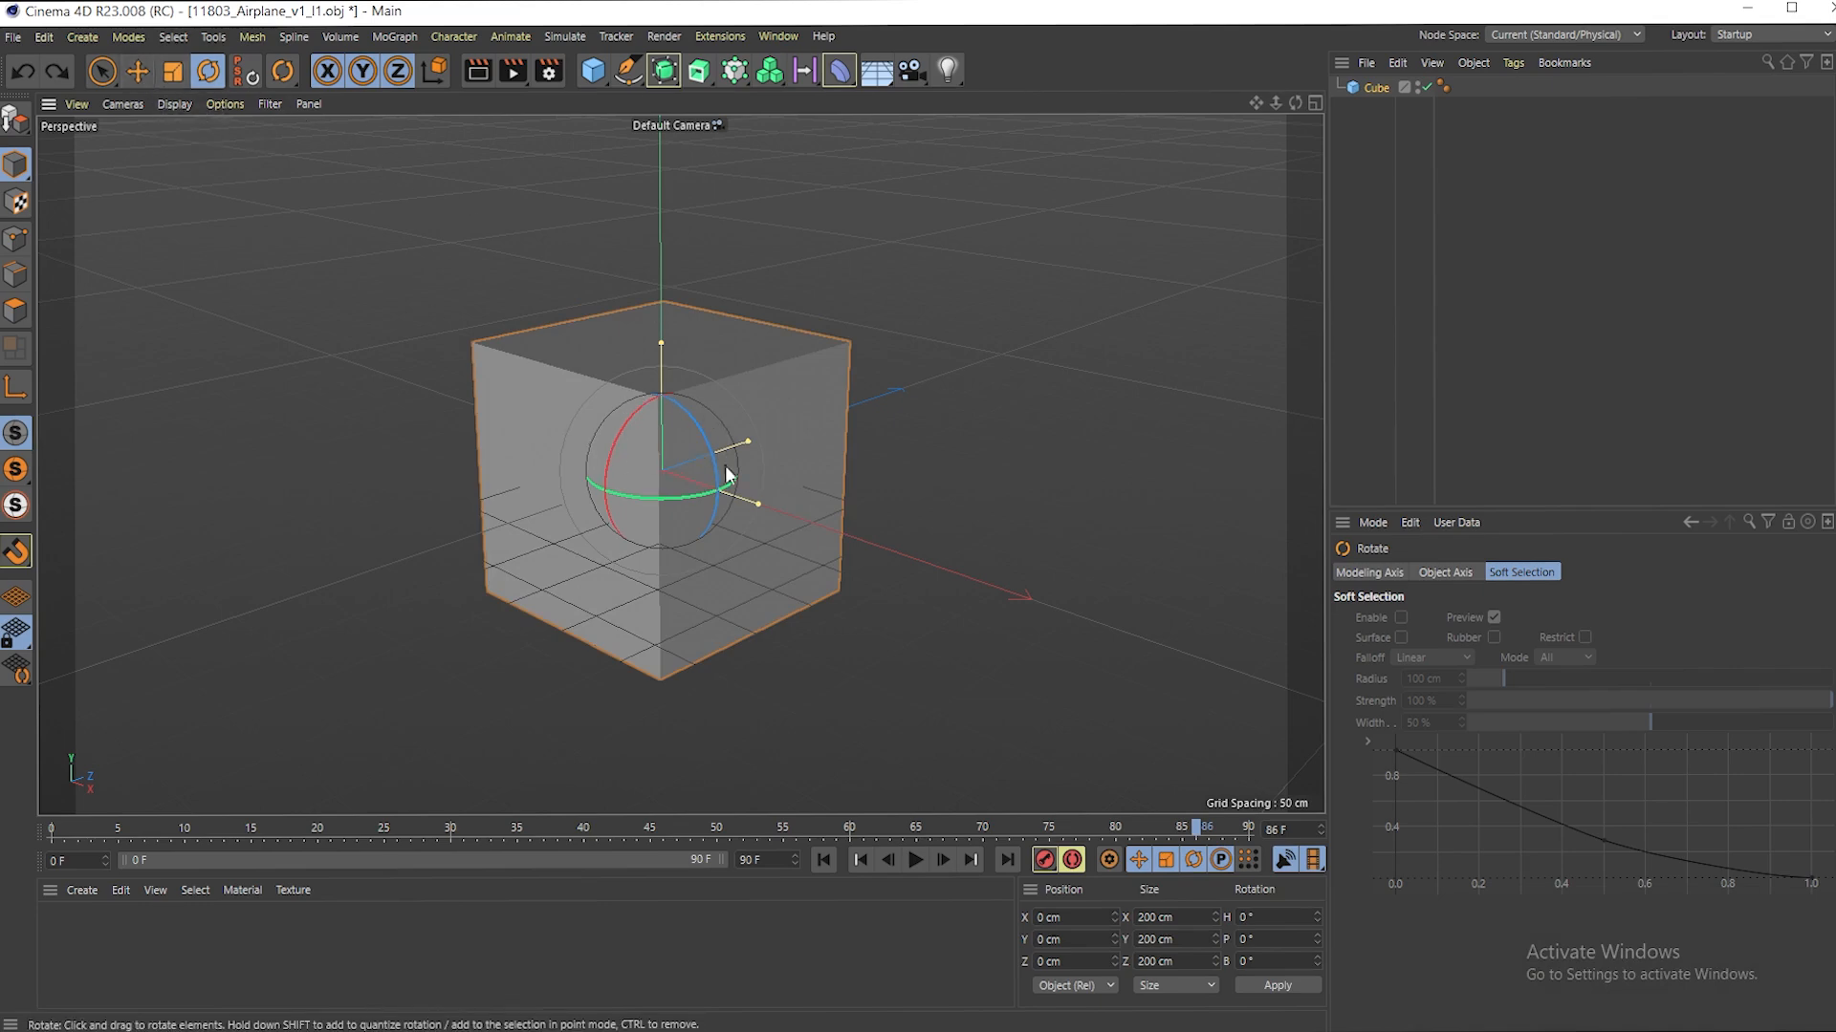
- Set the rotation quantize step to 20° in the modeling settings
left_click(1373, 523)
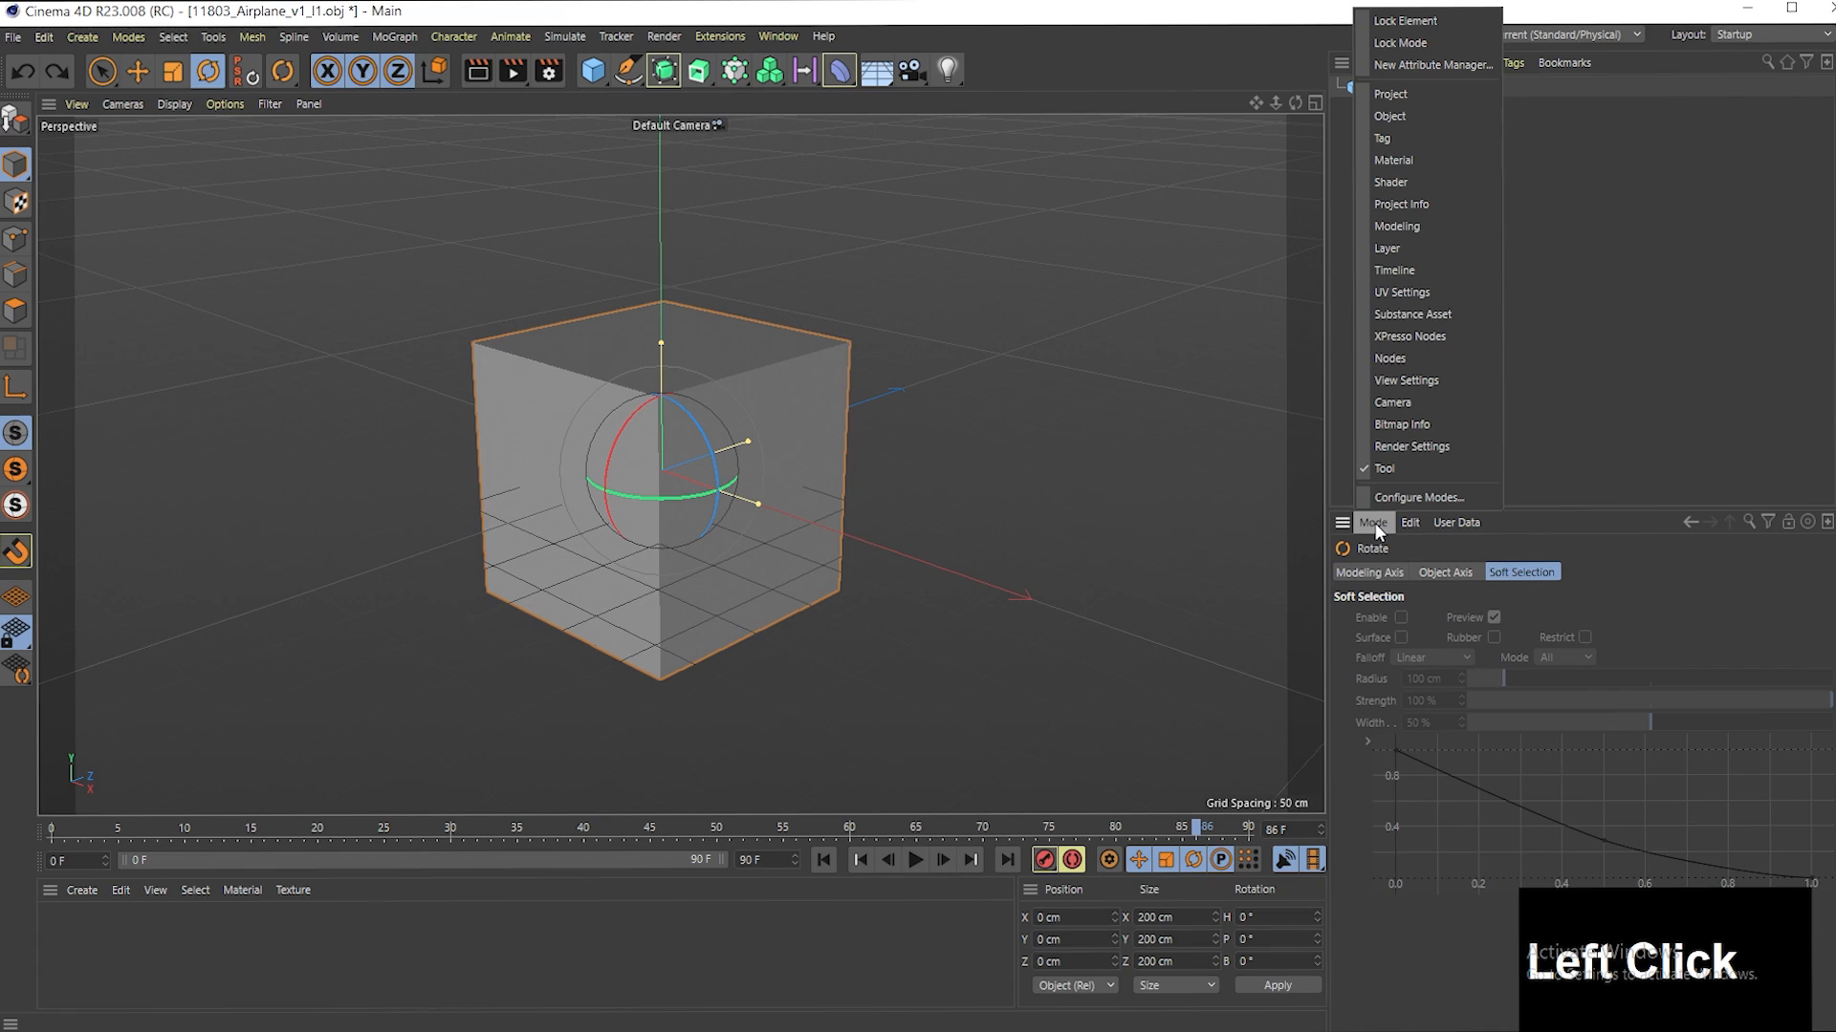
left_click(1405, 227)
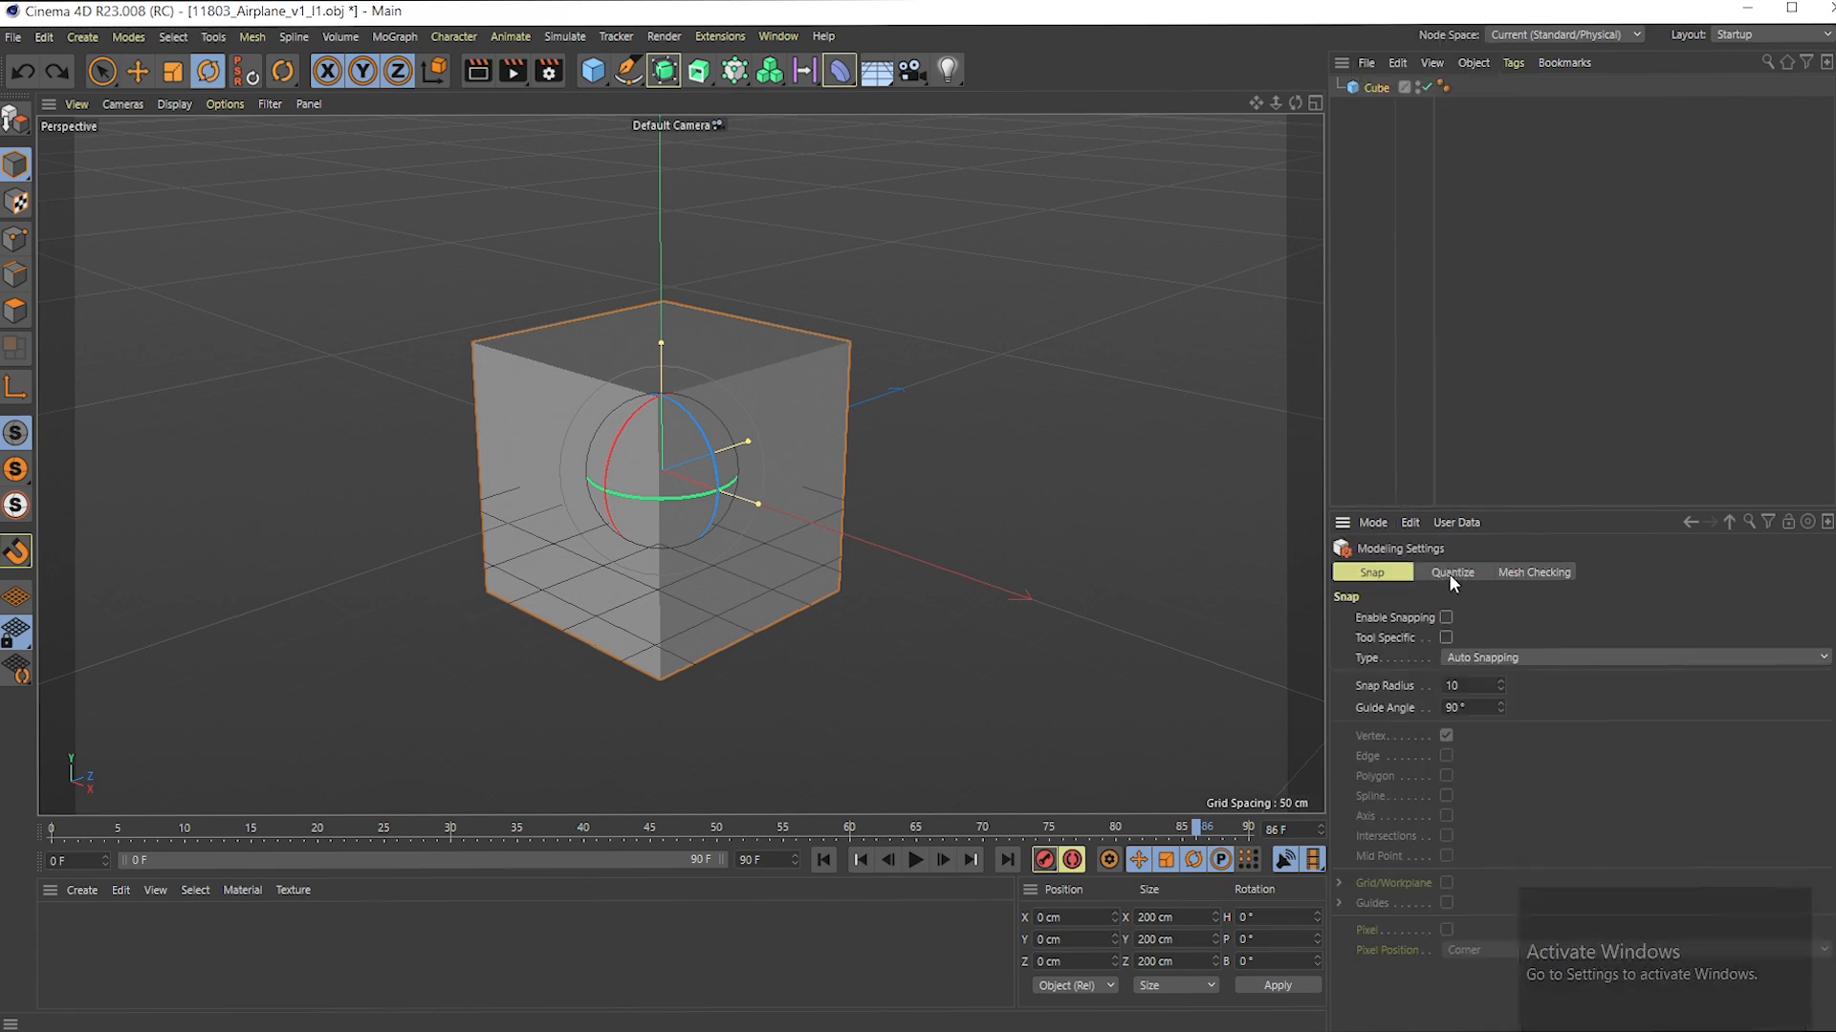
left_click(1453, 573)
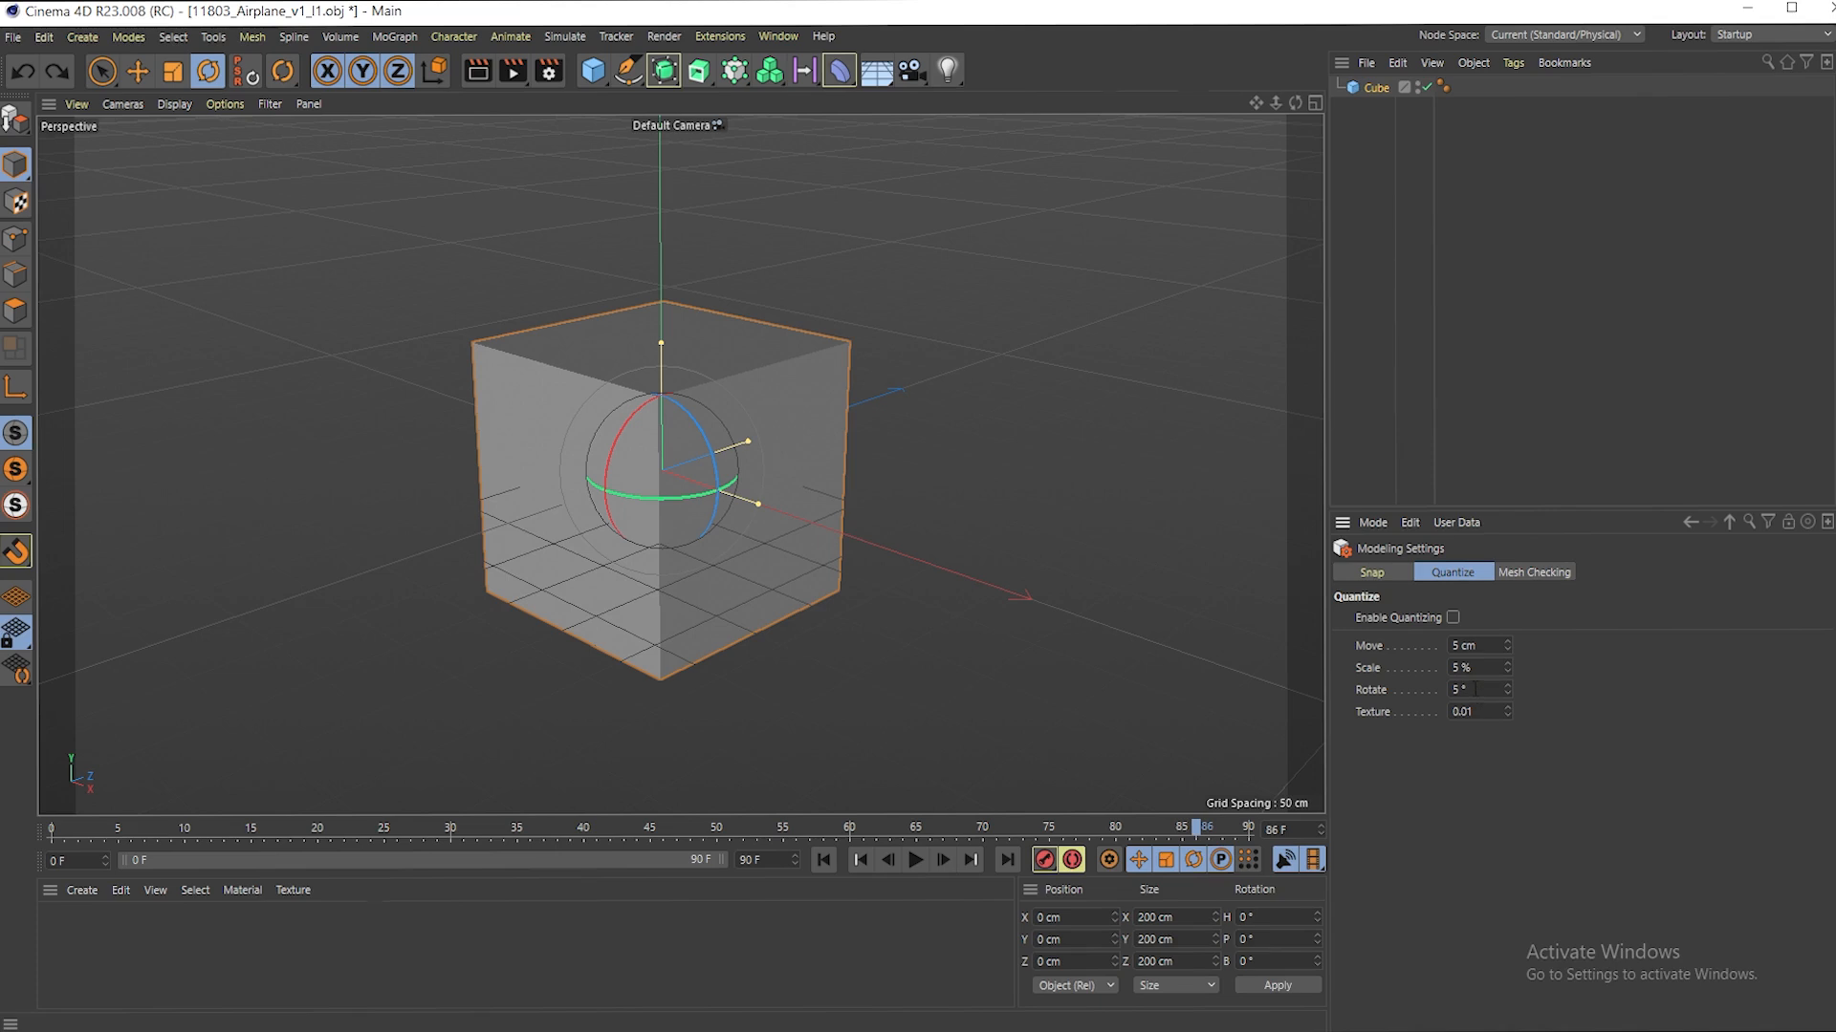
left_click(1475, 690)
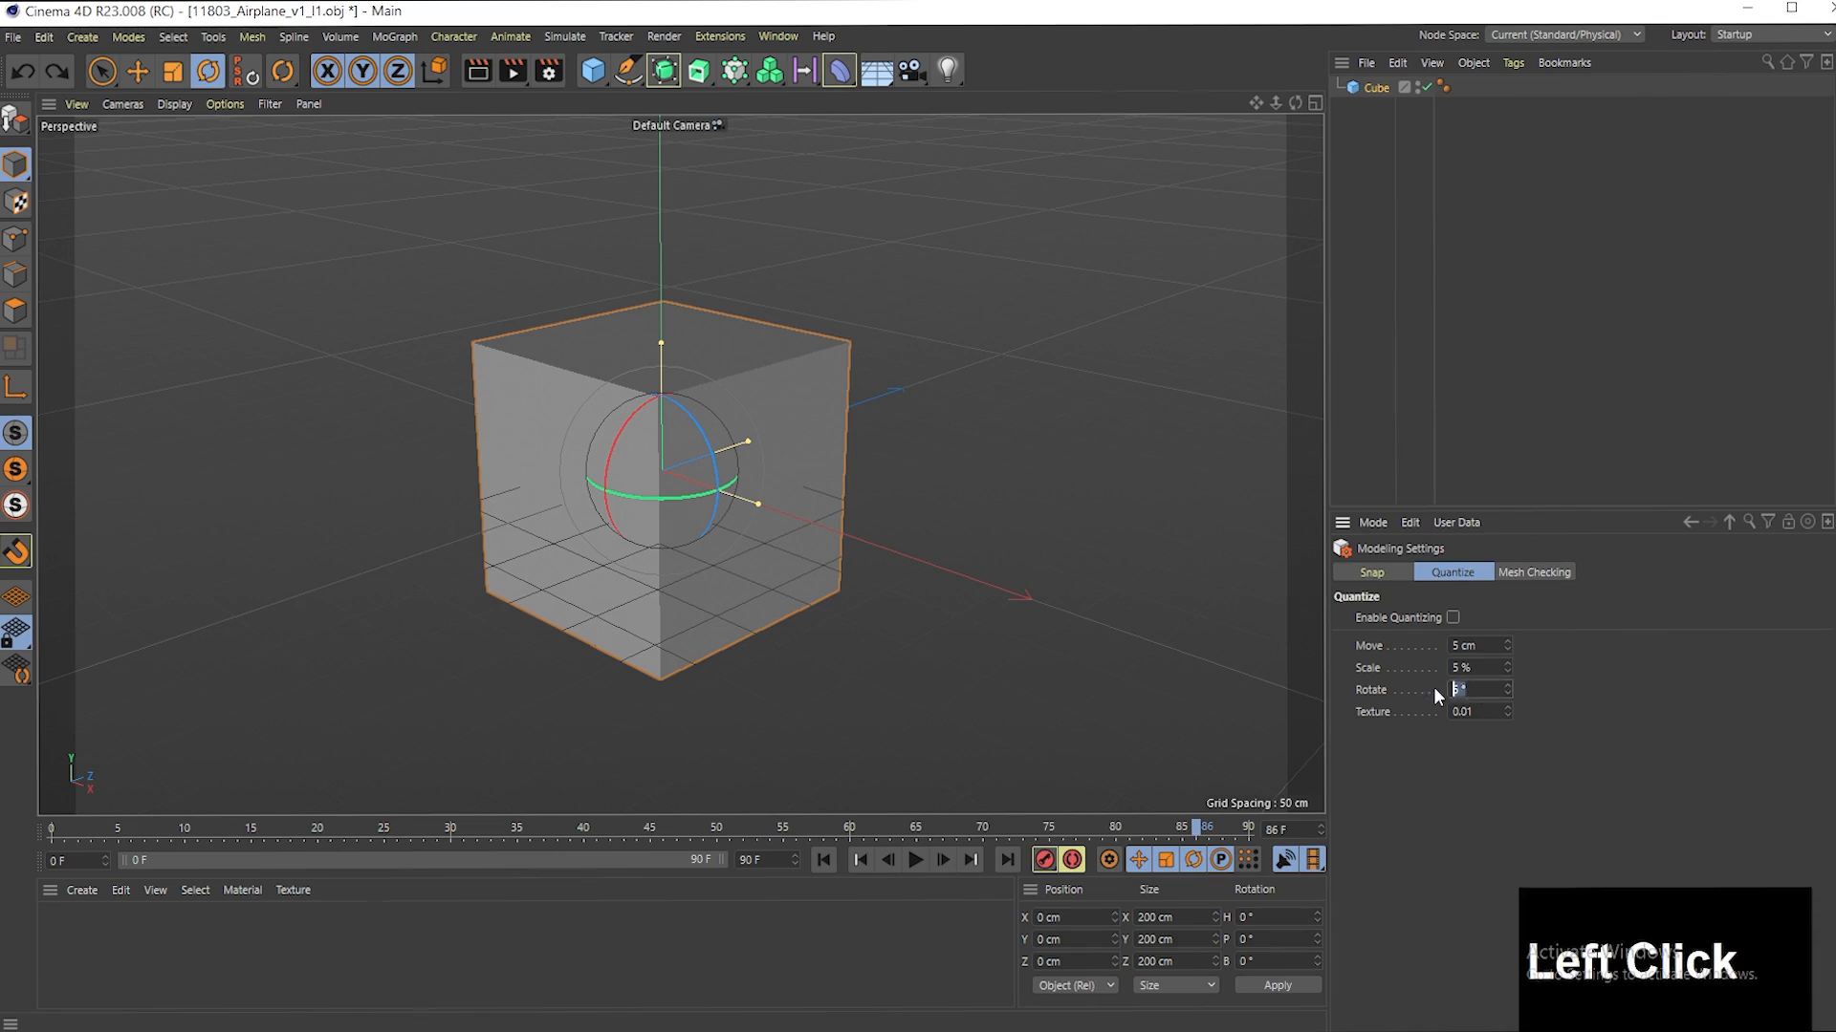
type("20")
key("Return")
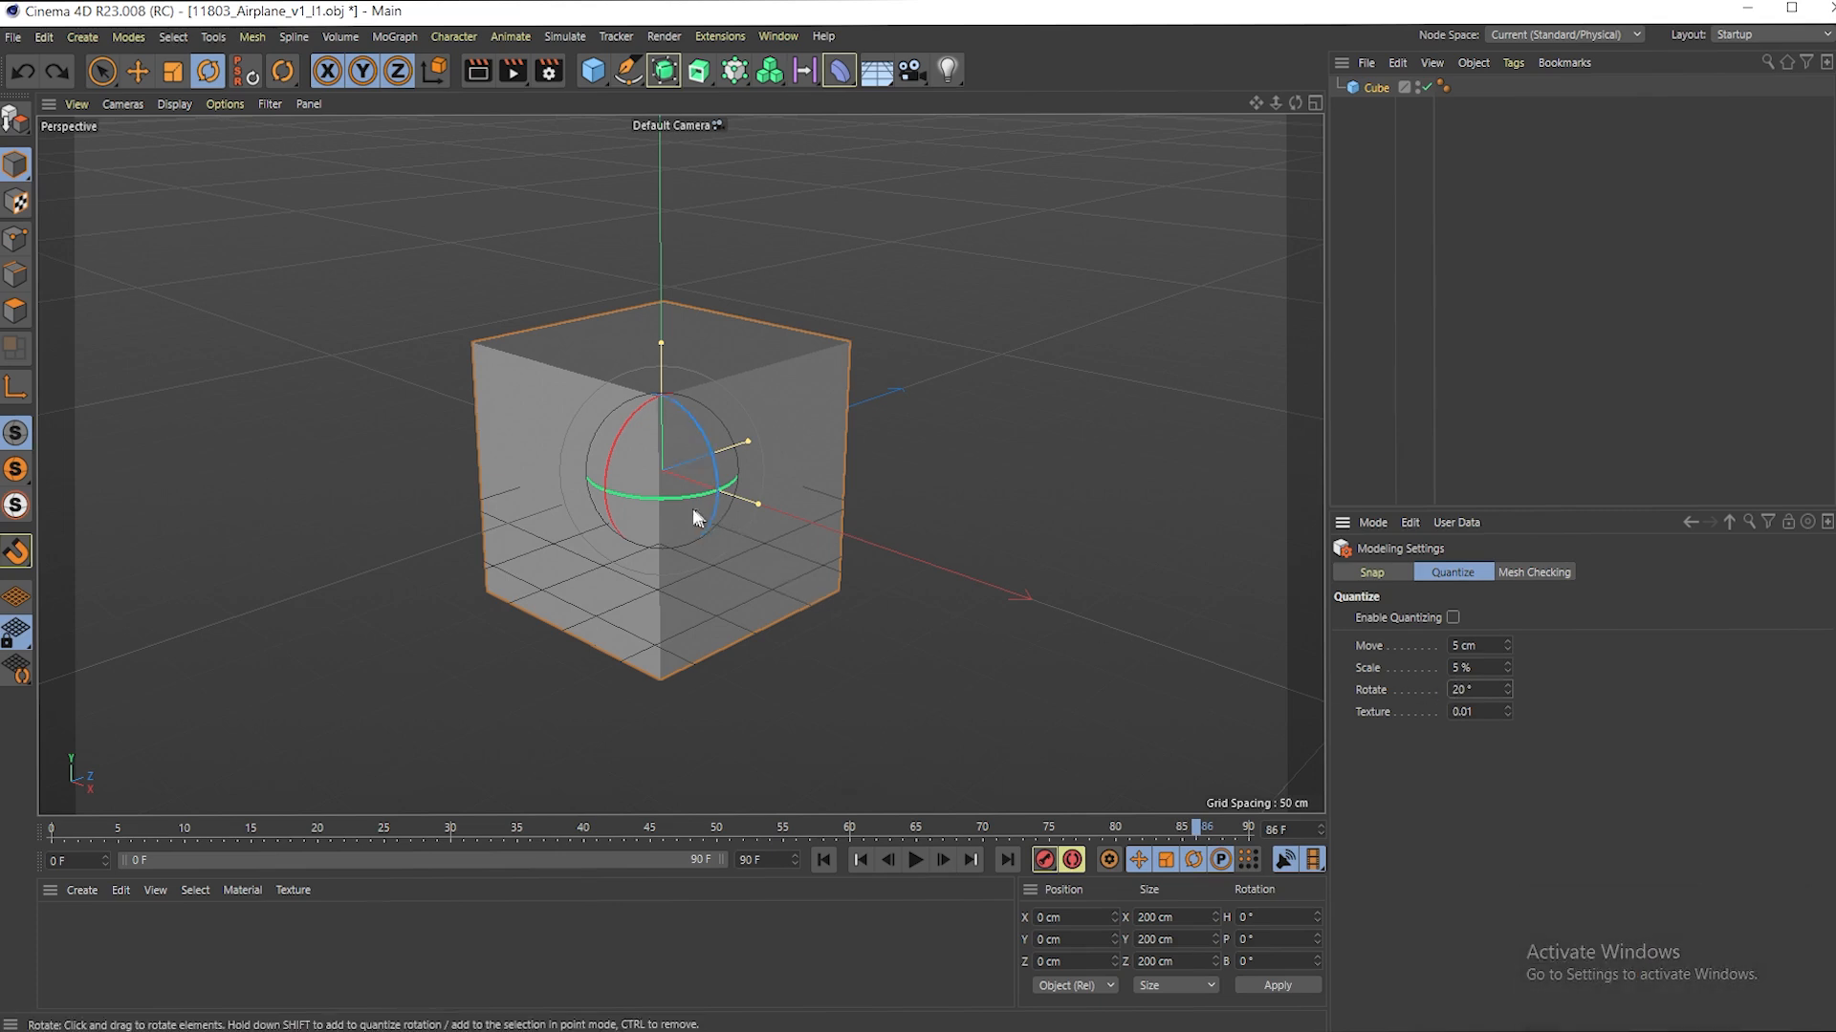
- Test rotating the cube around two different axes with the 20° step, undoing both rotations
left_click_drag(651, 498, 715, 495)
key("ctrl+z")
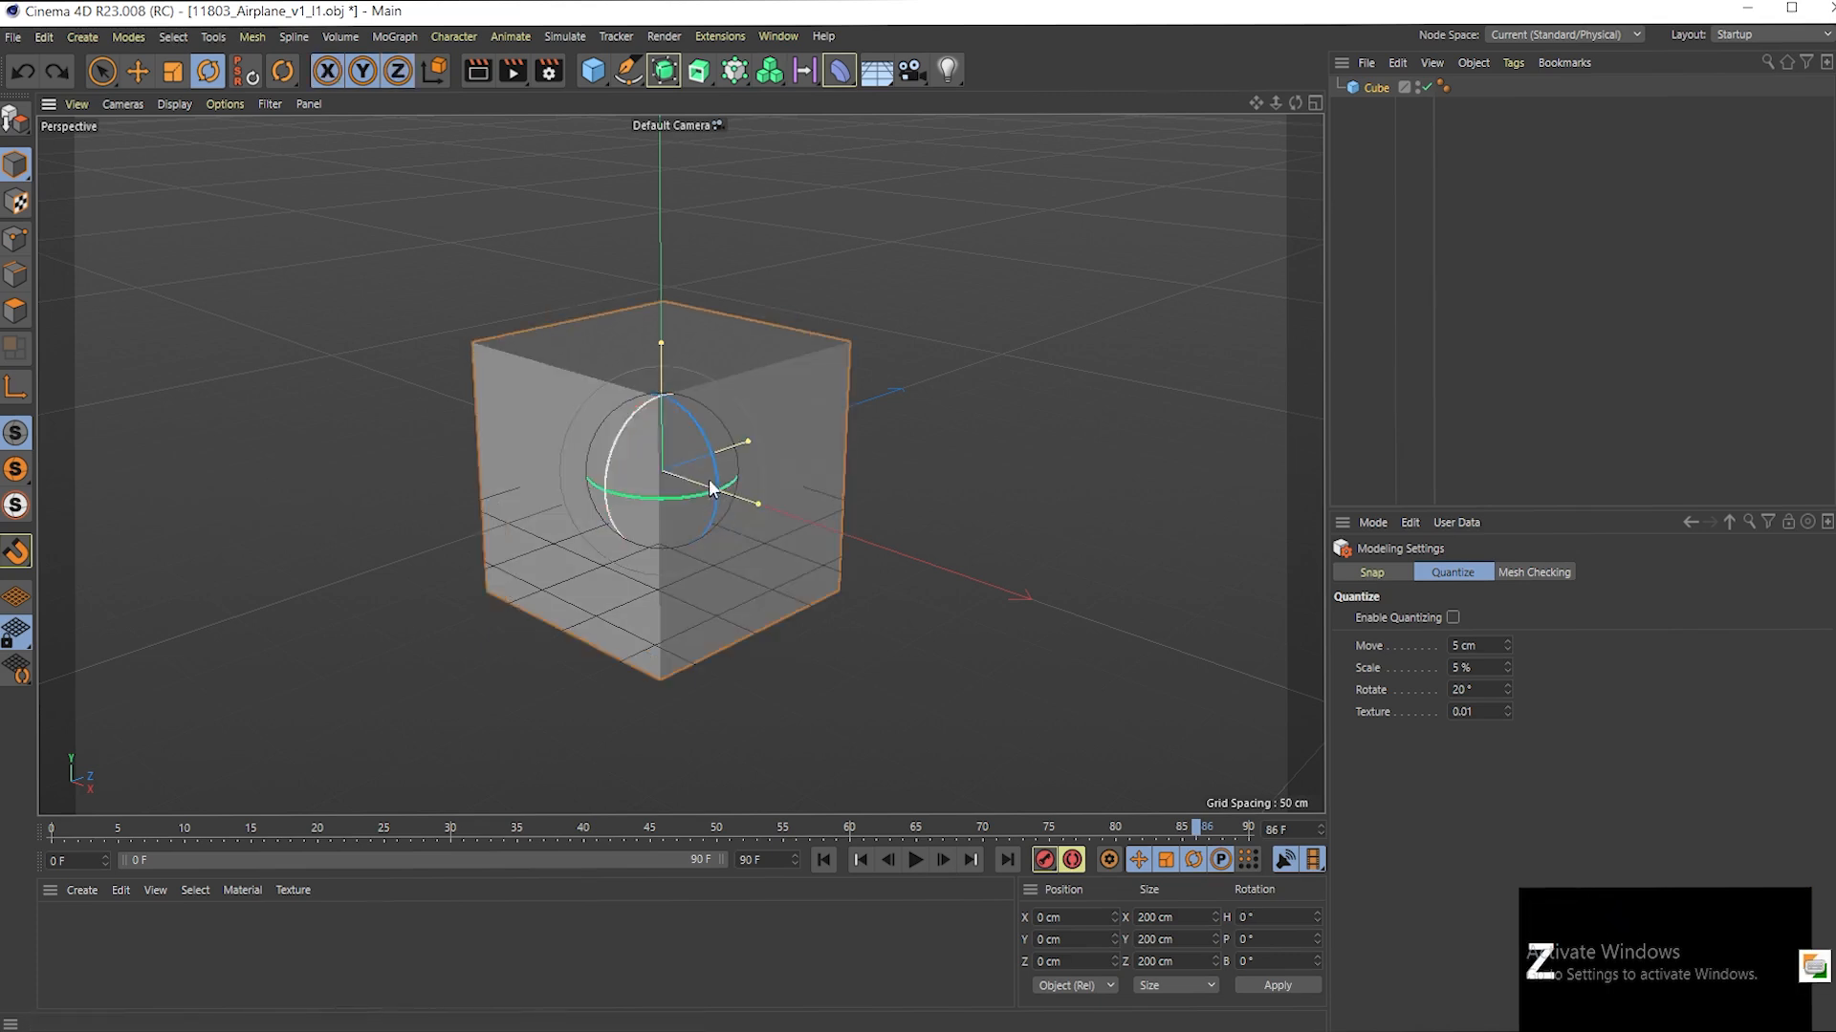
left_click(717, 466)
left_click_drag(716, 465, 688, 417, "shift")
key("ctrl+z")
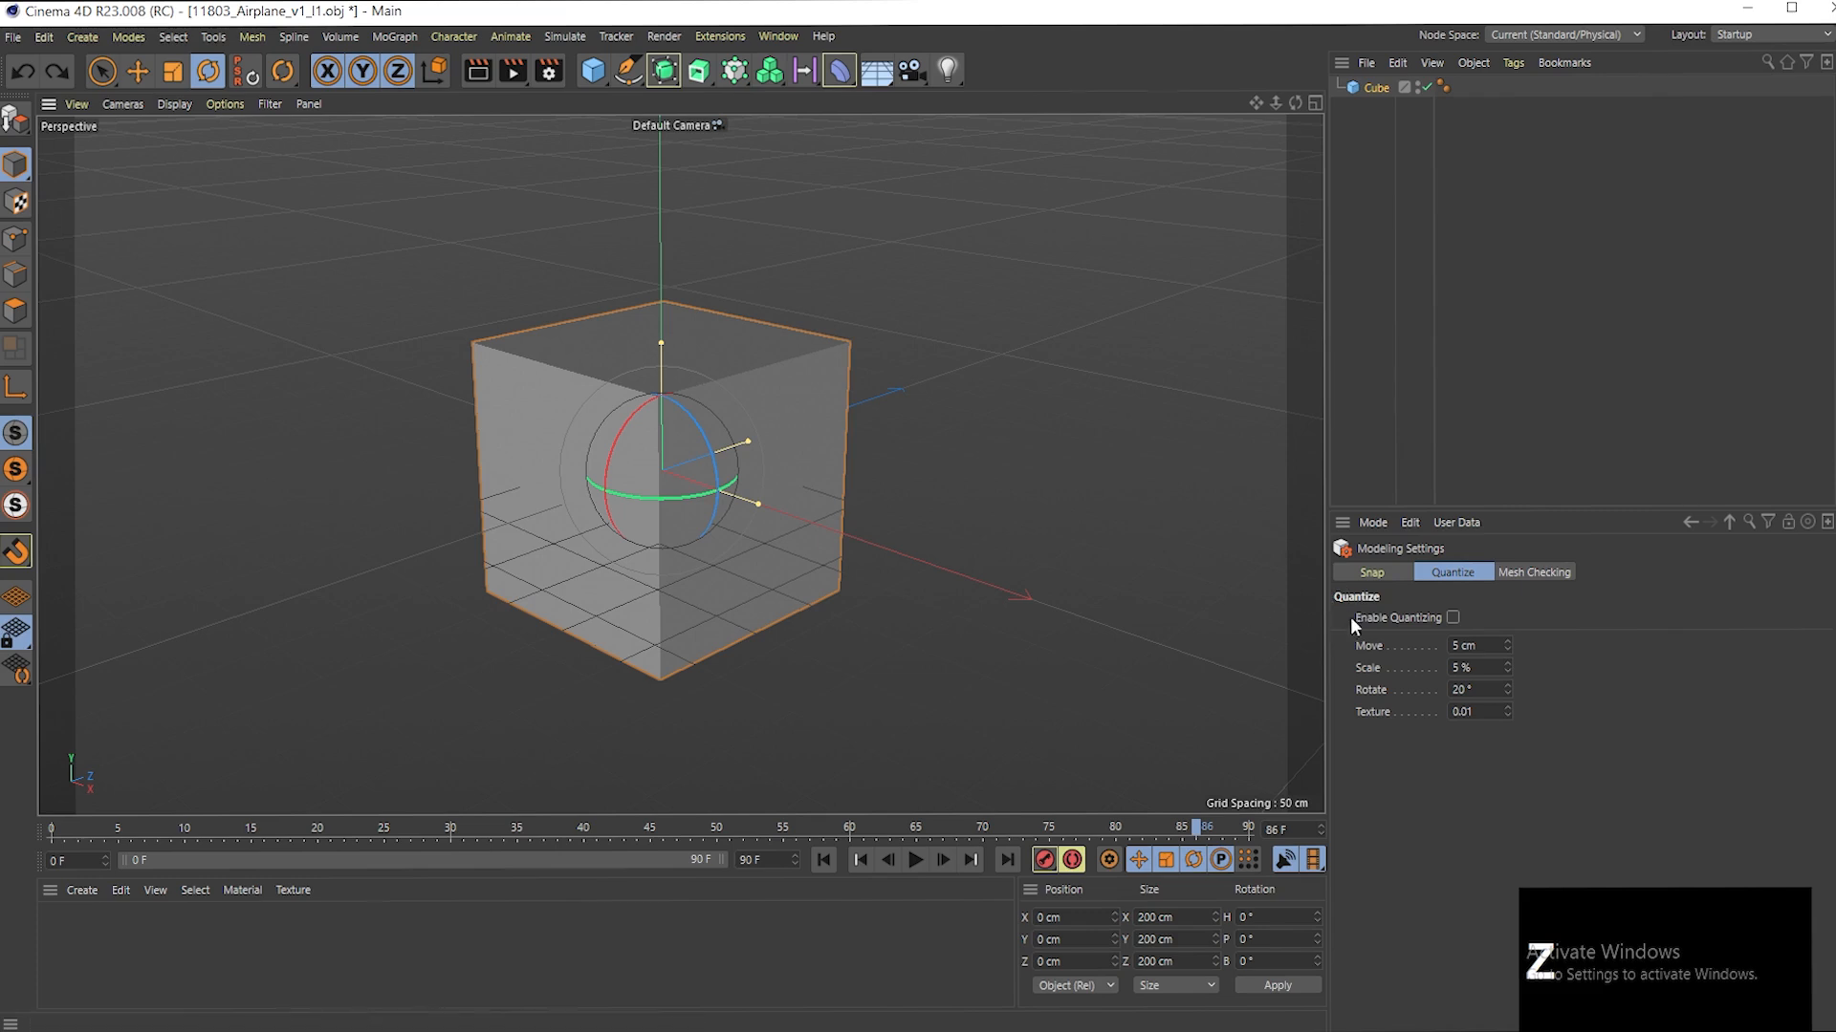
- Enable quantizing and try a quantized bank rotation of -40° on the cube, undoing it
left_click(1453, 618)
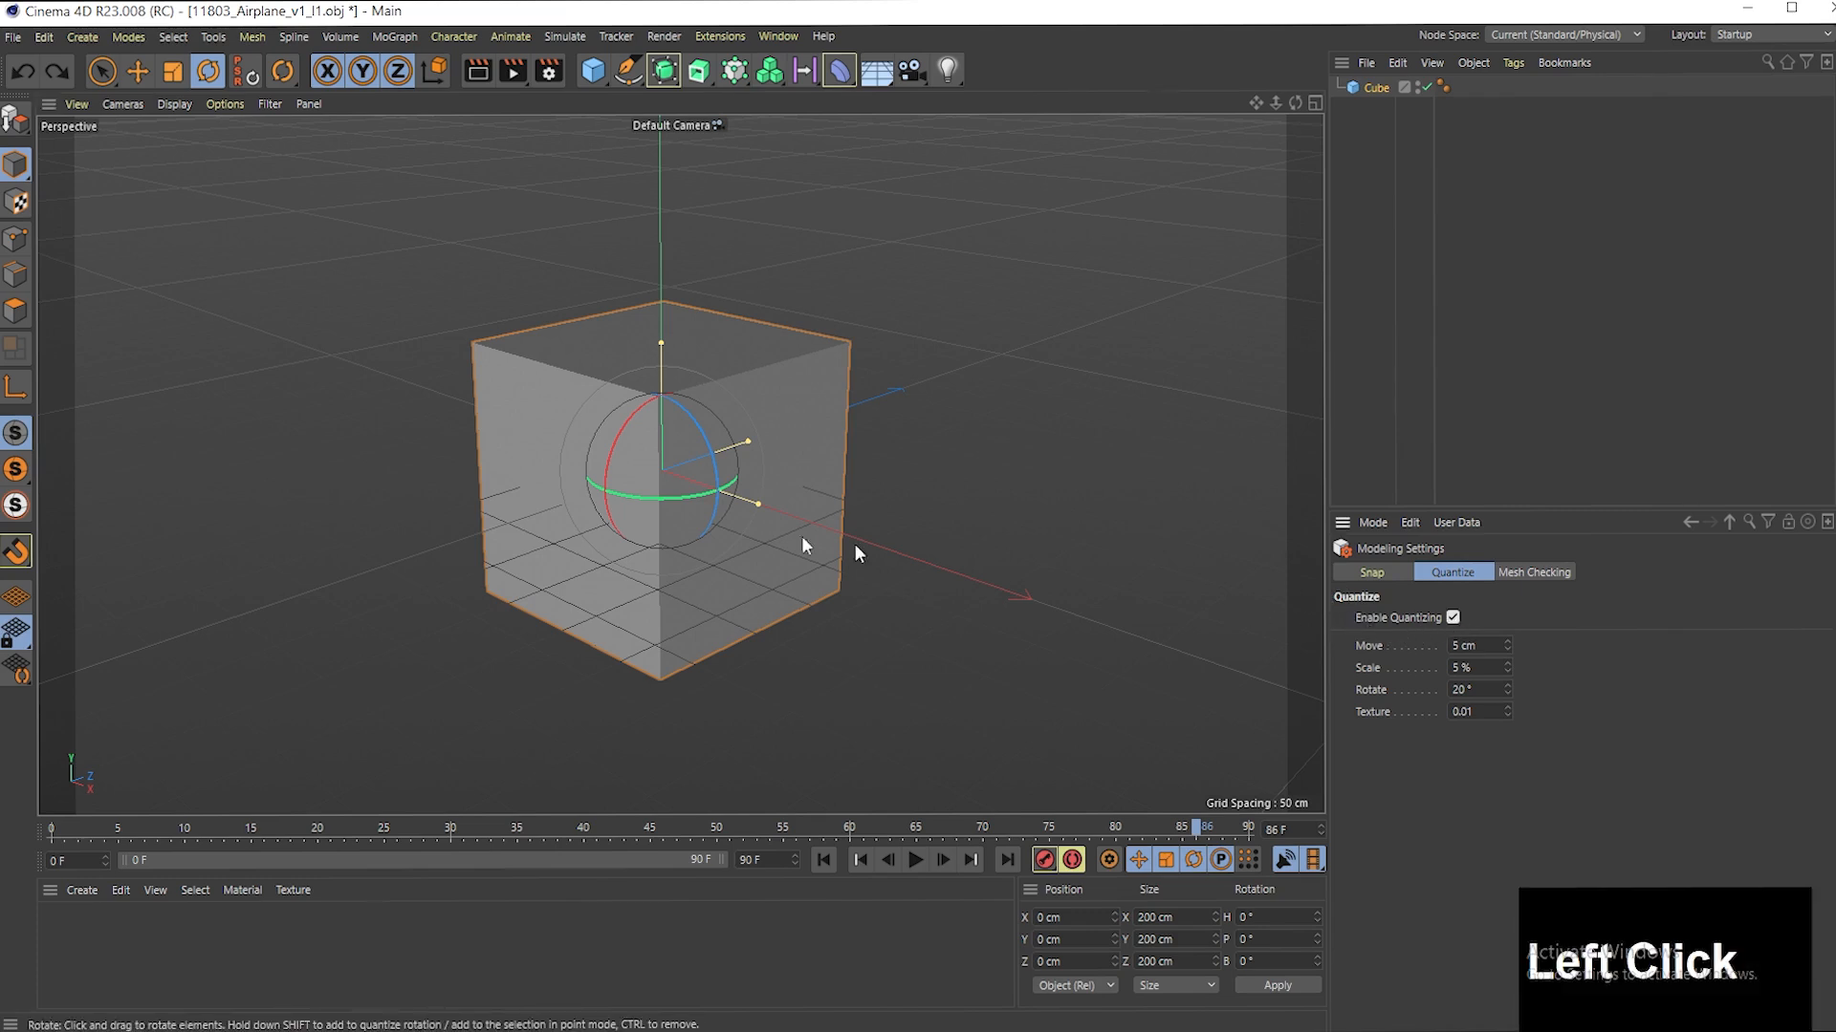
left_click_drag(705, 499, 699, 435)
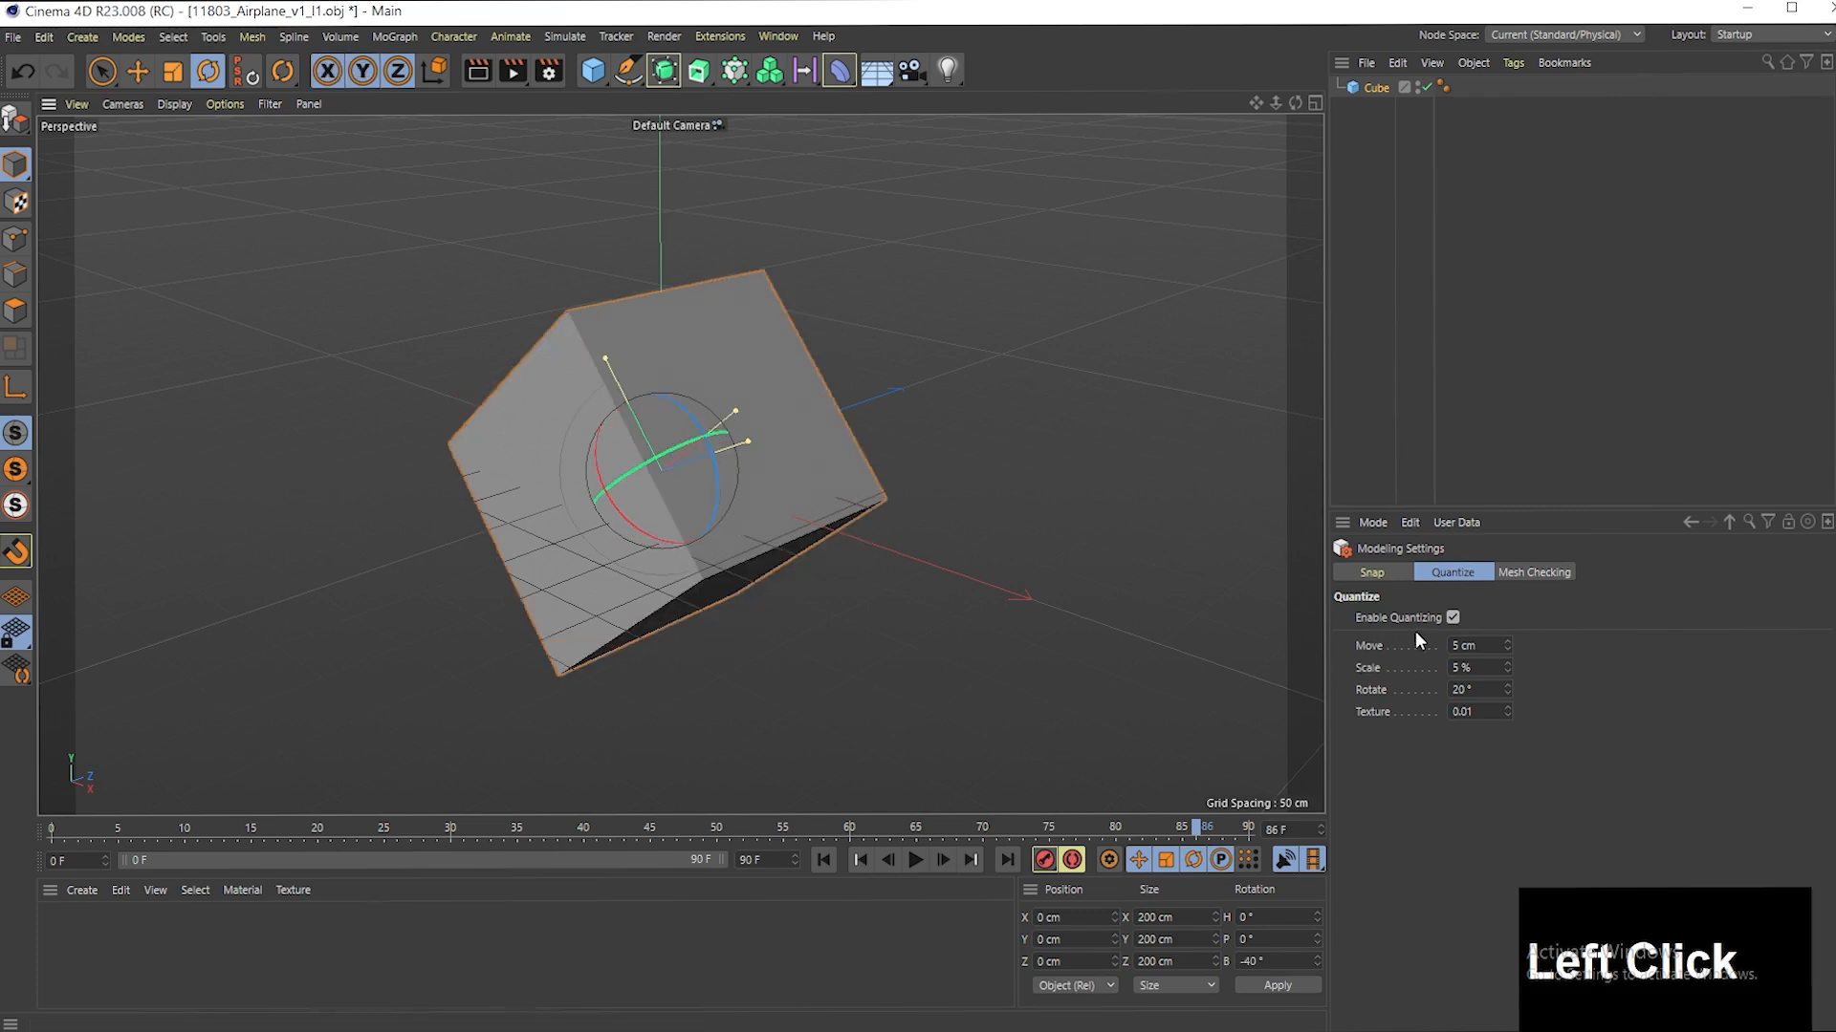
key("ctrl+z")
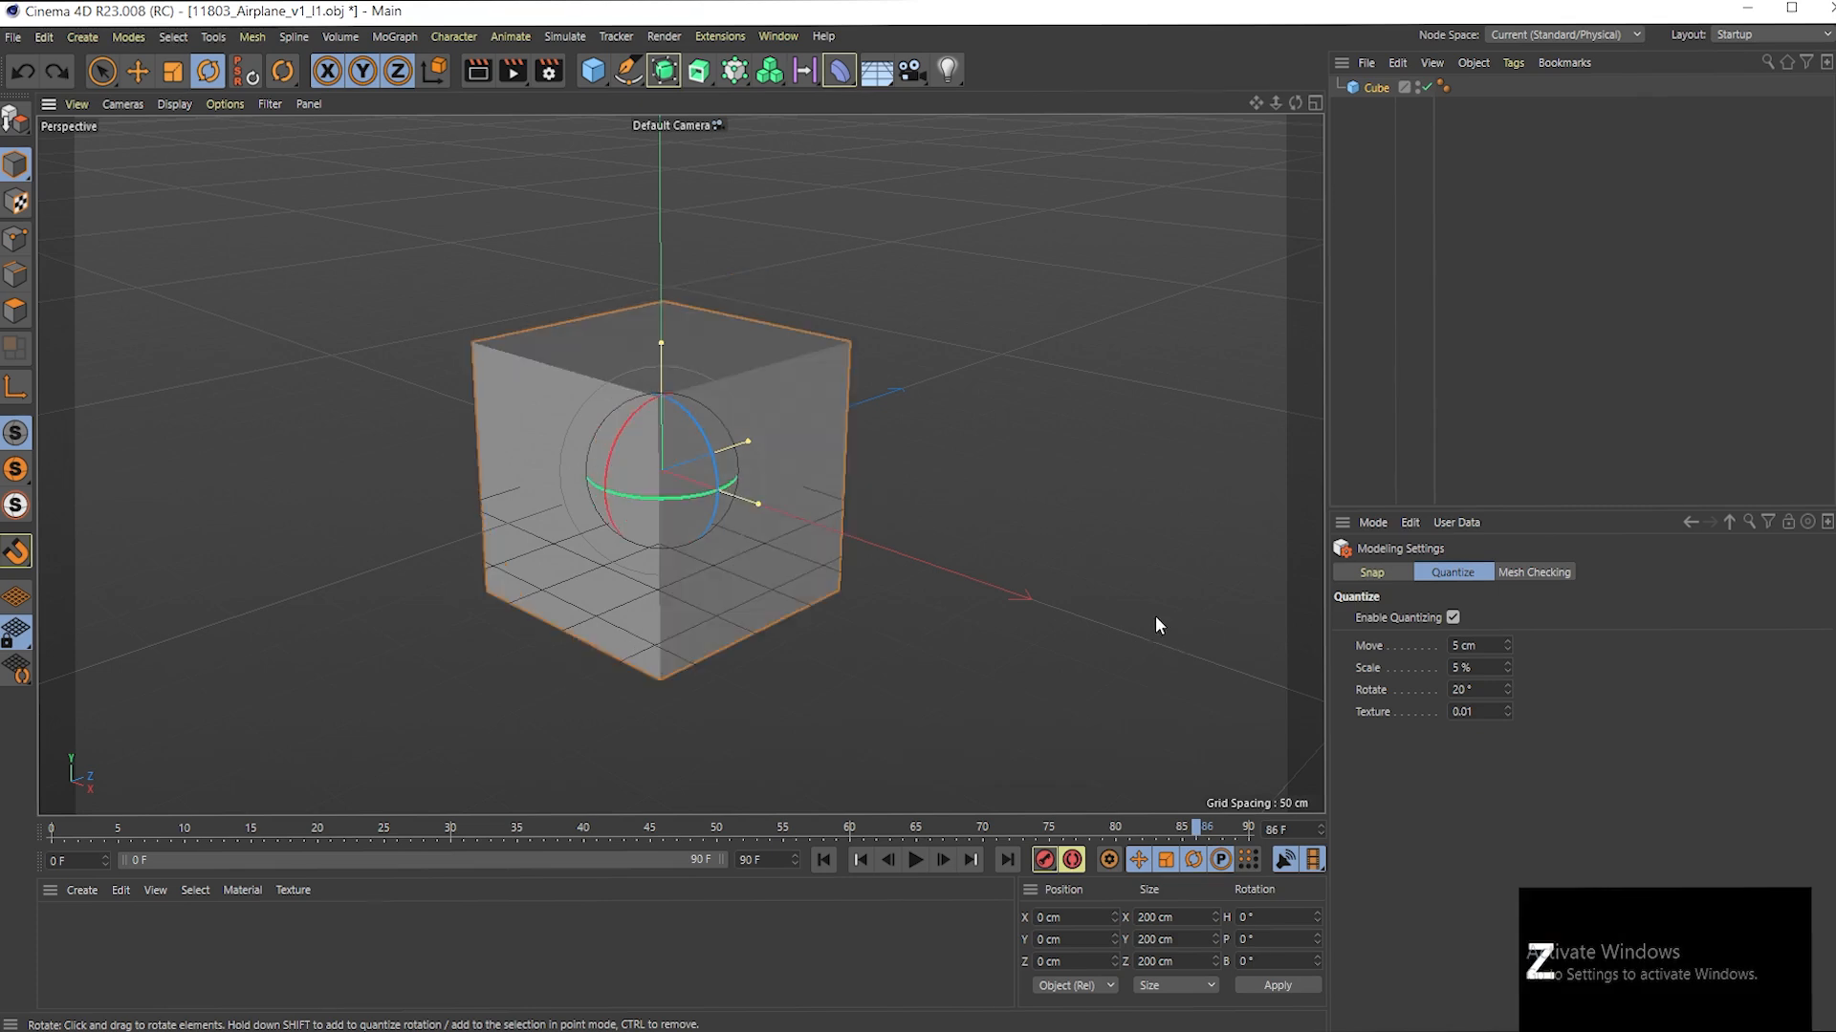
- Reselect the cube and try changing its heading, pitch and bank rotation values one at a time
left_click(1137, 572)
left_click(789, 513)
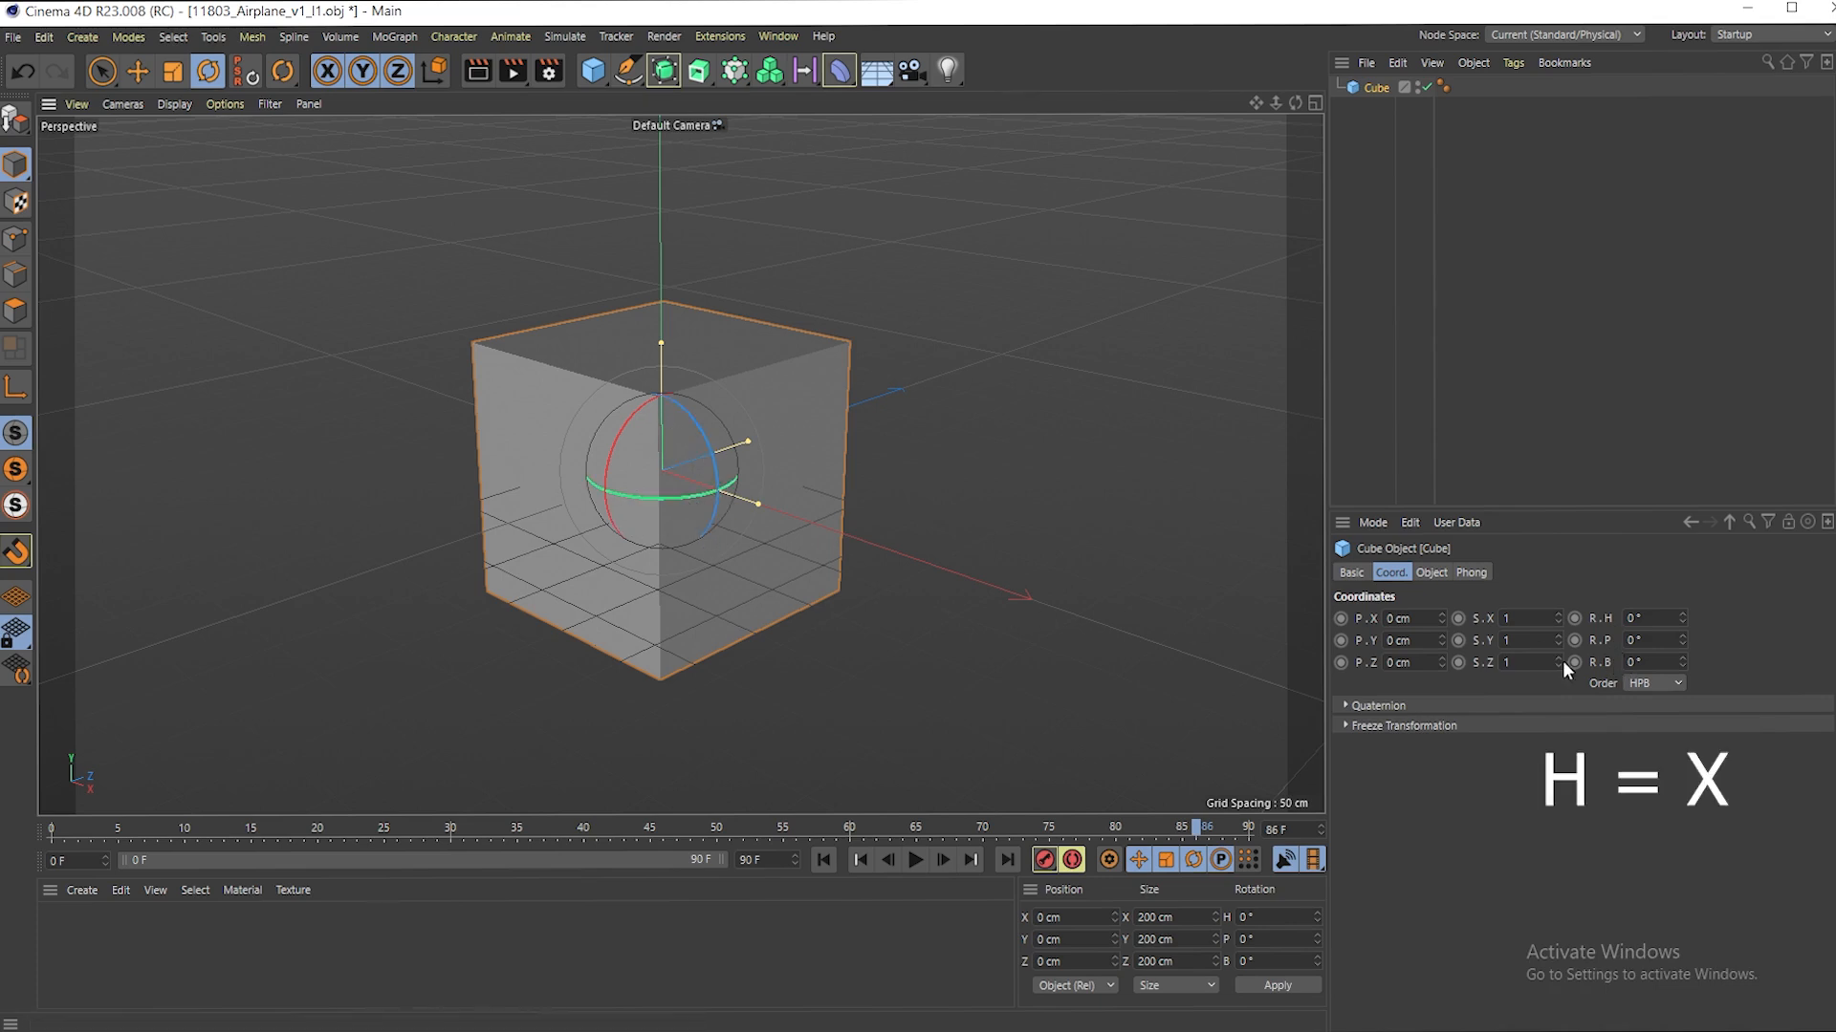
left_click_drag(1683, 618, 1684, 623)
key("ctrl+z")
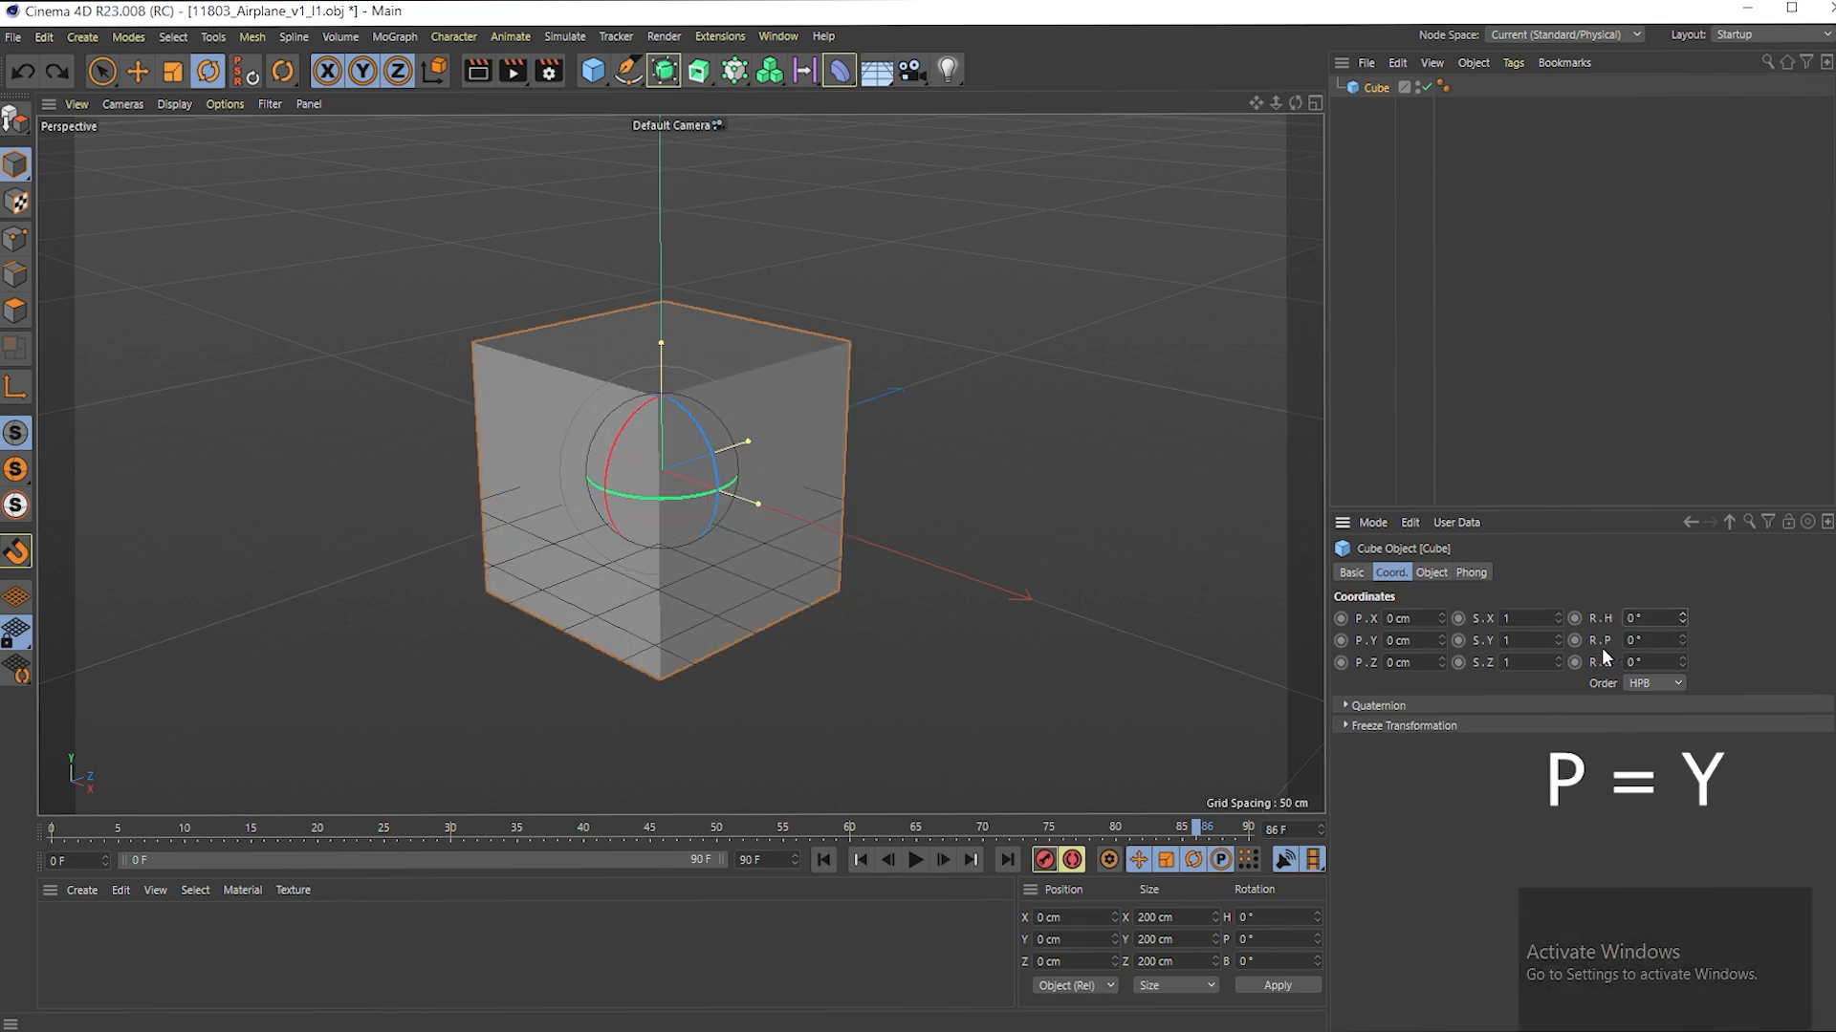
left_click_drag(1683, 641, 1683, 650)
key("ctrl+z")
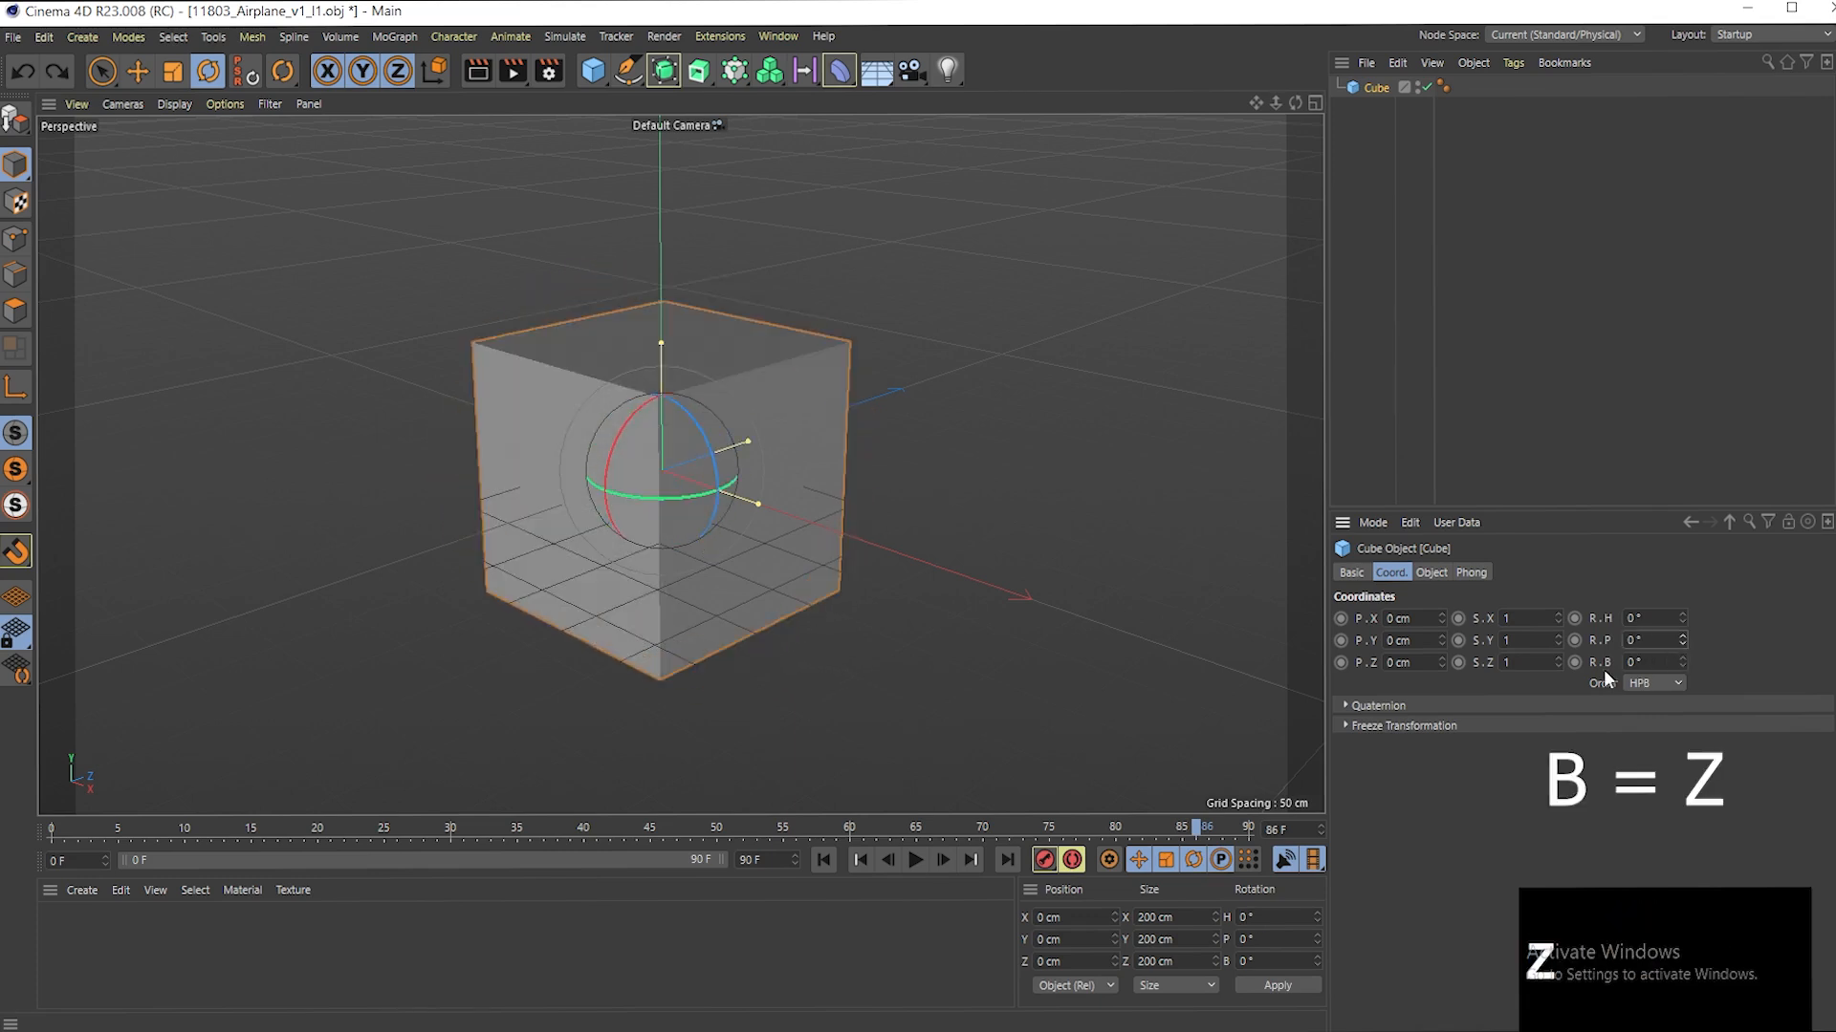
left_click_drag(1681, 662, 1681, 654)
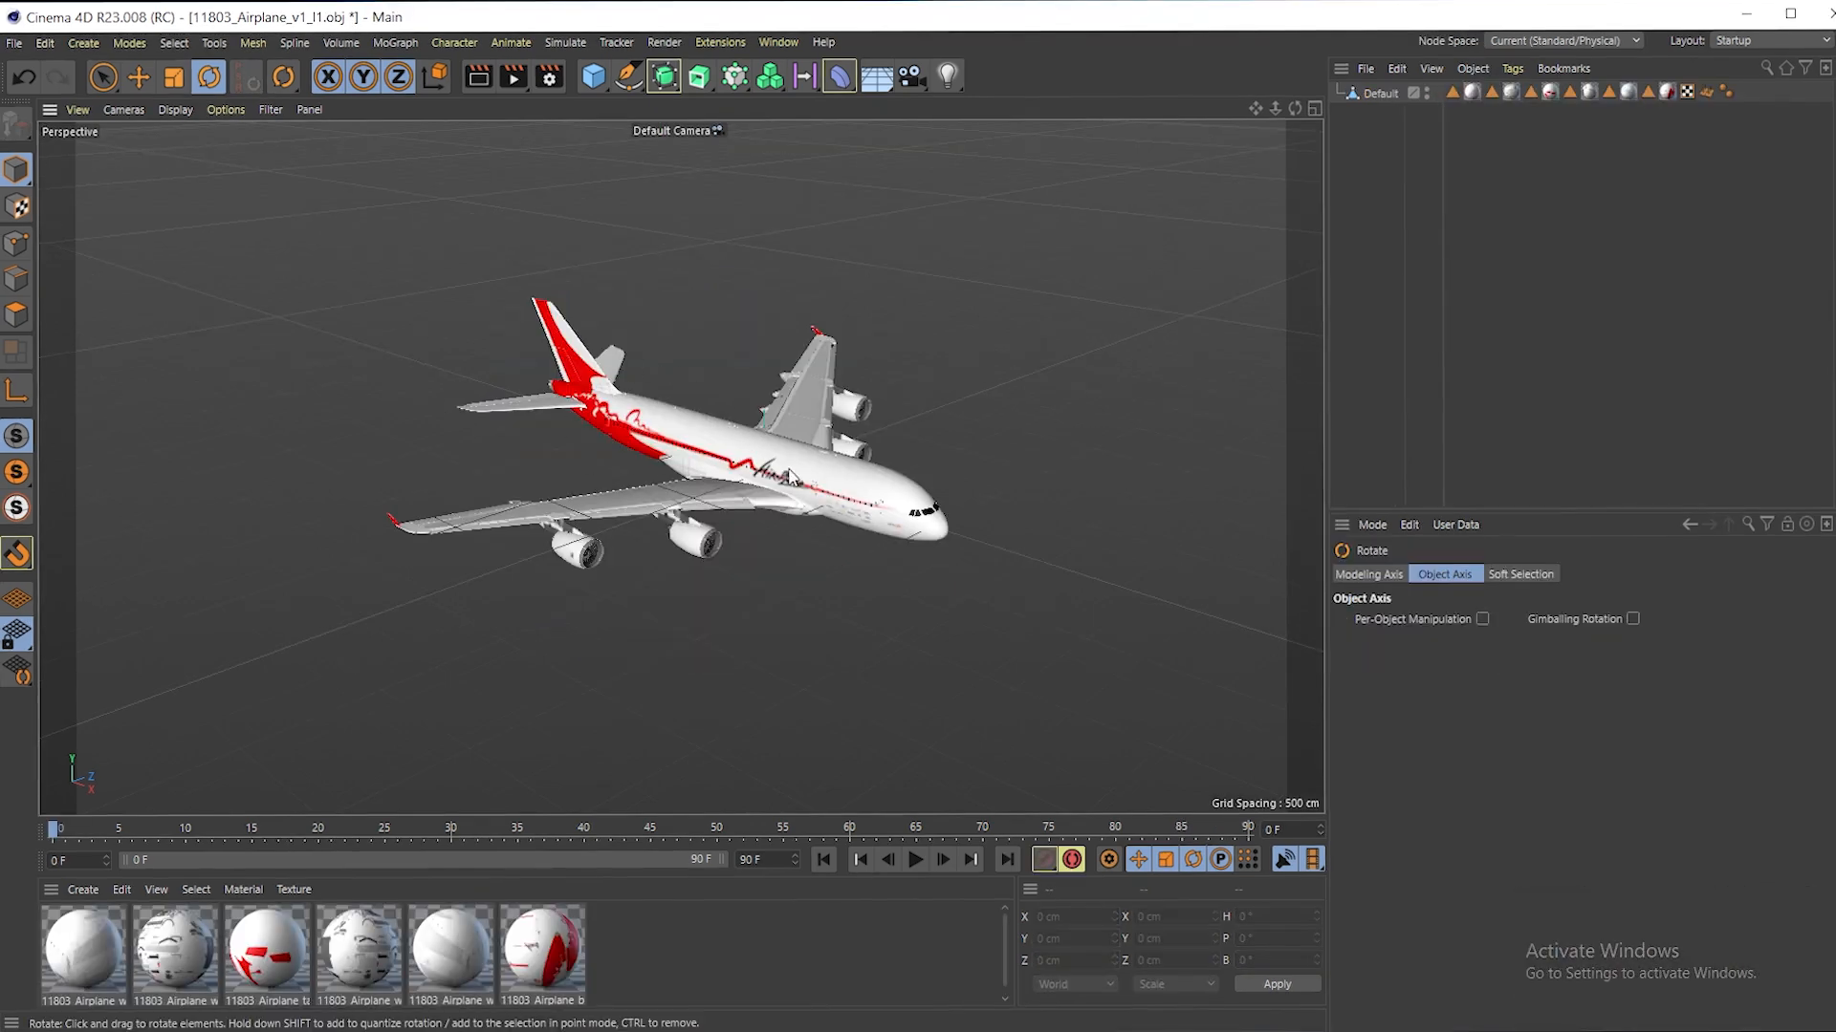
- Select the airplane and adjust its rotation to a heading of -11° and a pitch of -78.136°
left_click_drag(996, 467, 773, 469, "alt")
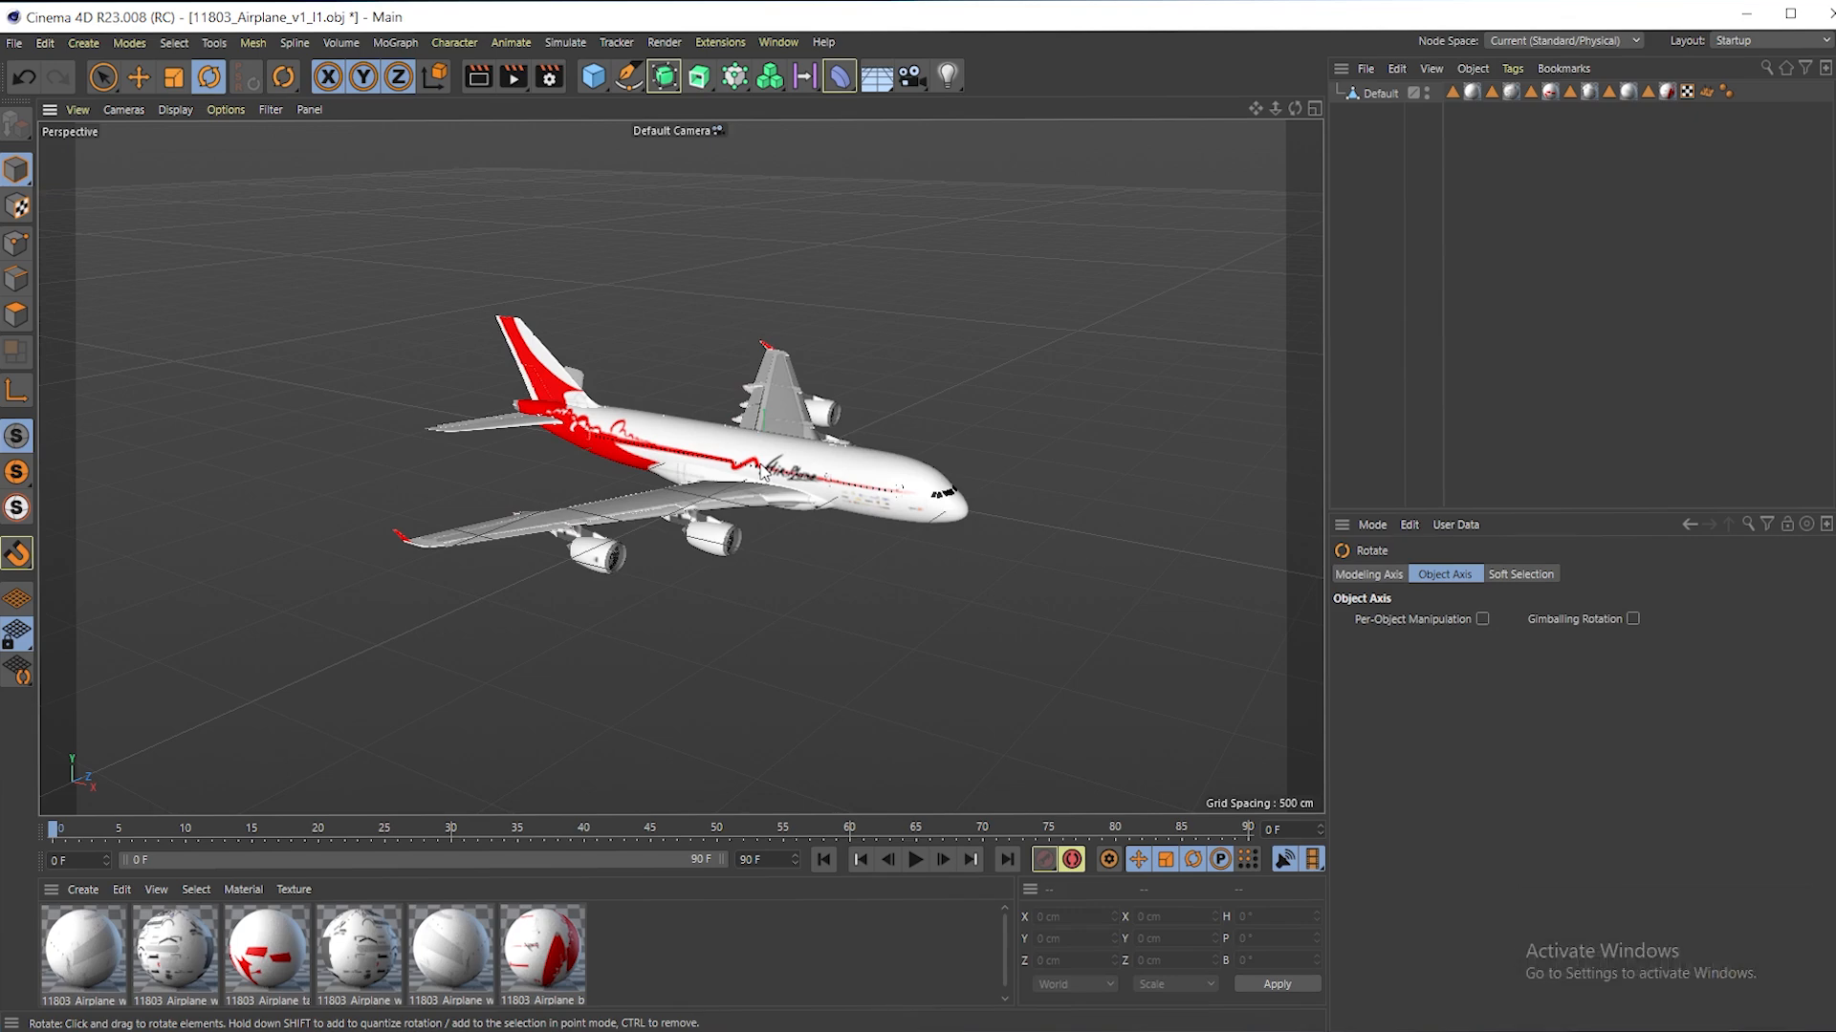
left_click(763, 470)
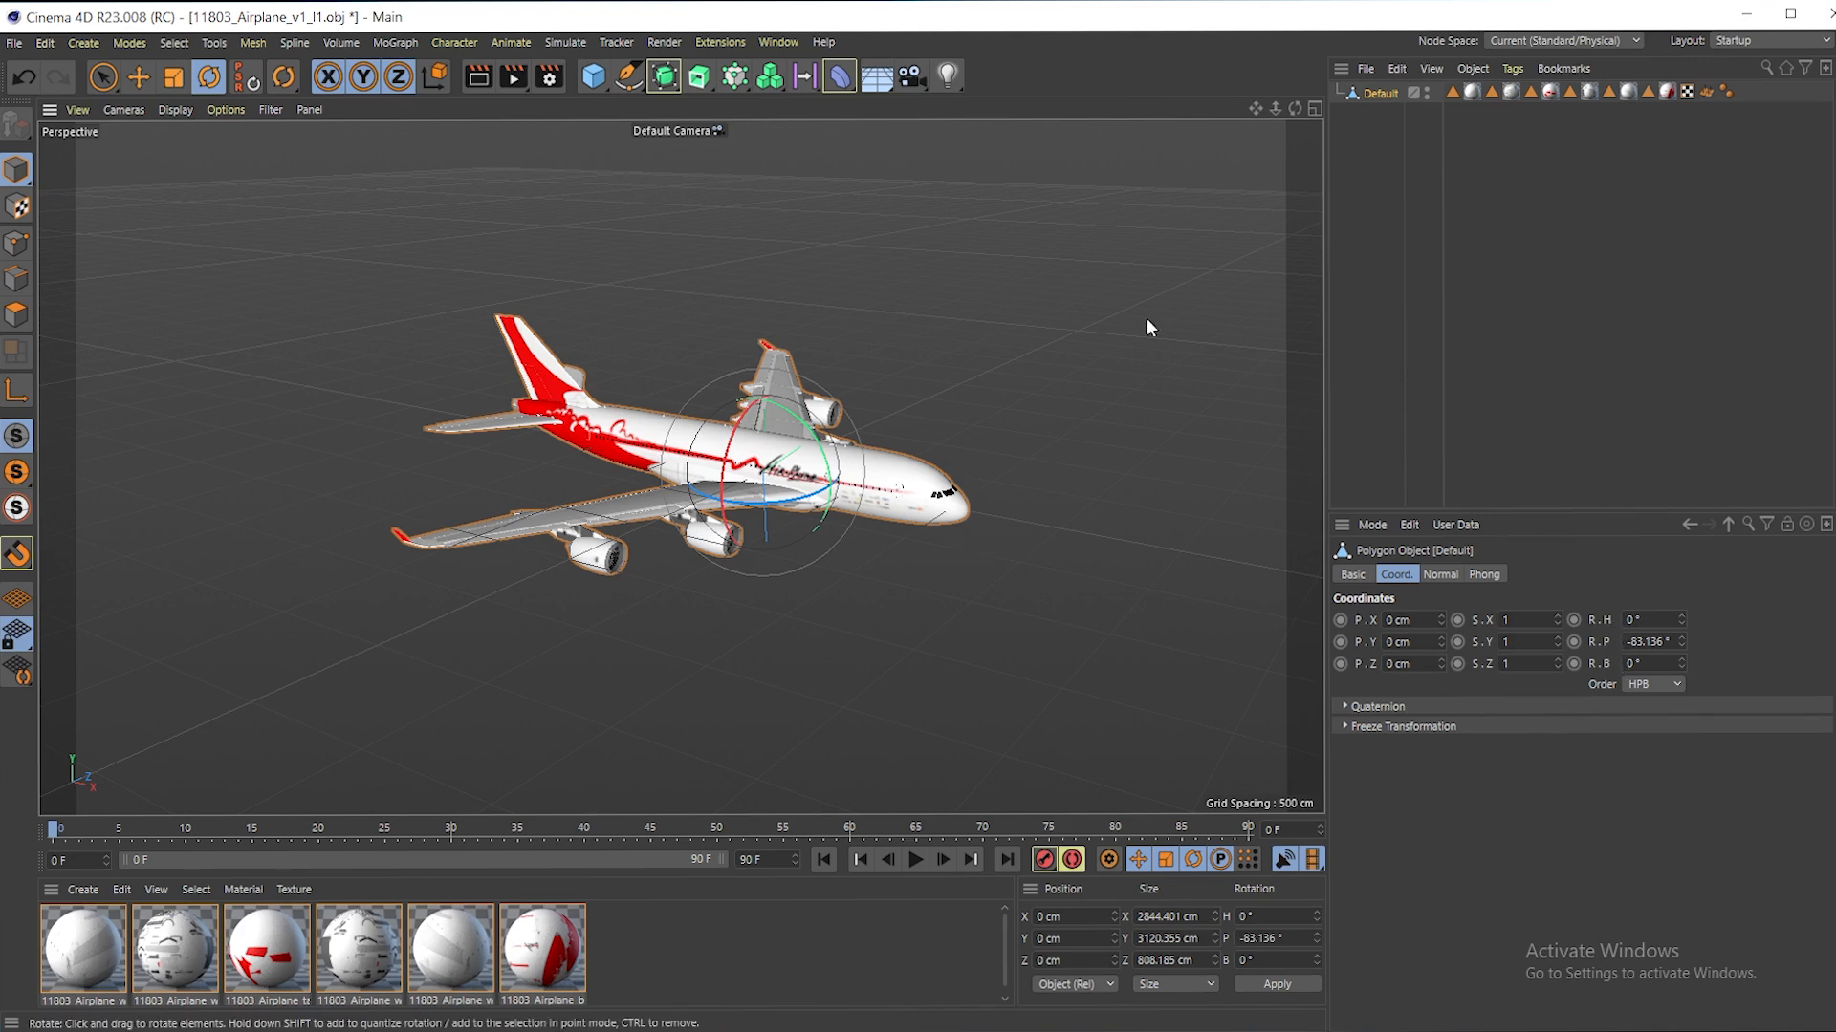
left_click_drag(1276, 108, 1329, 108)
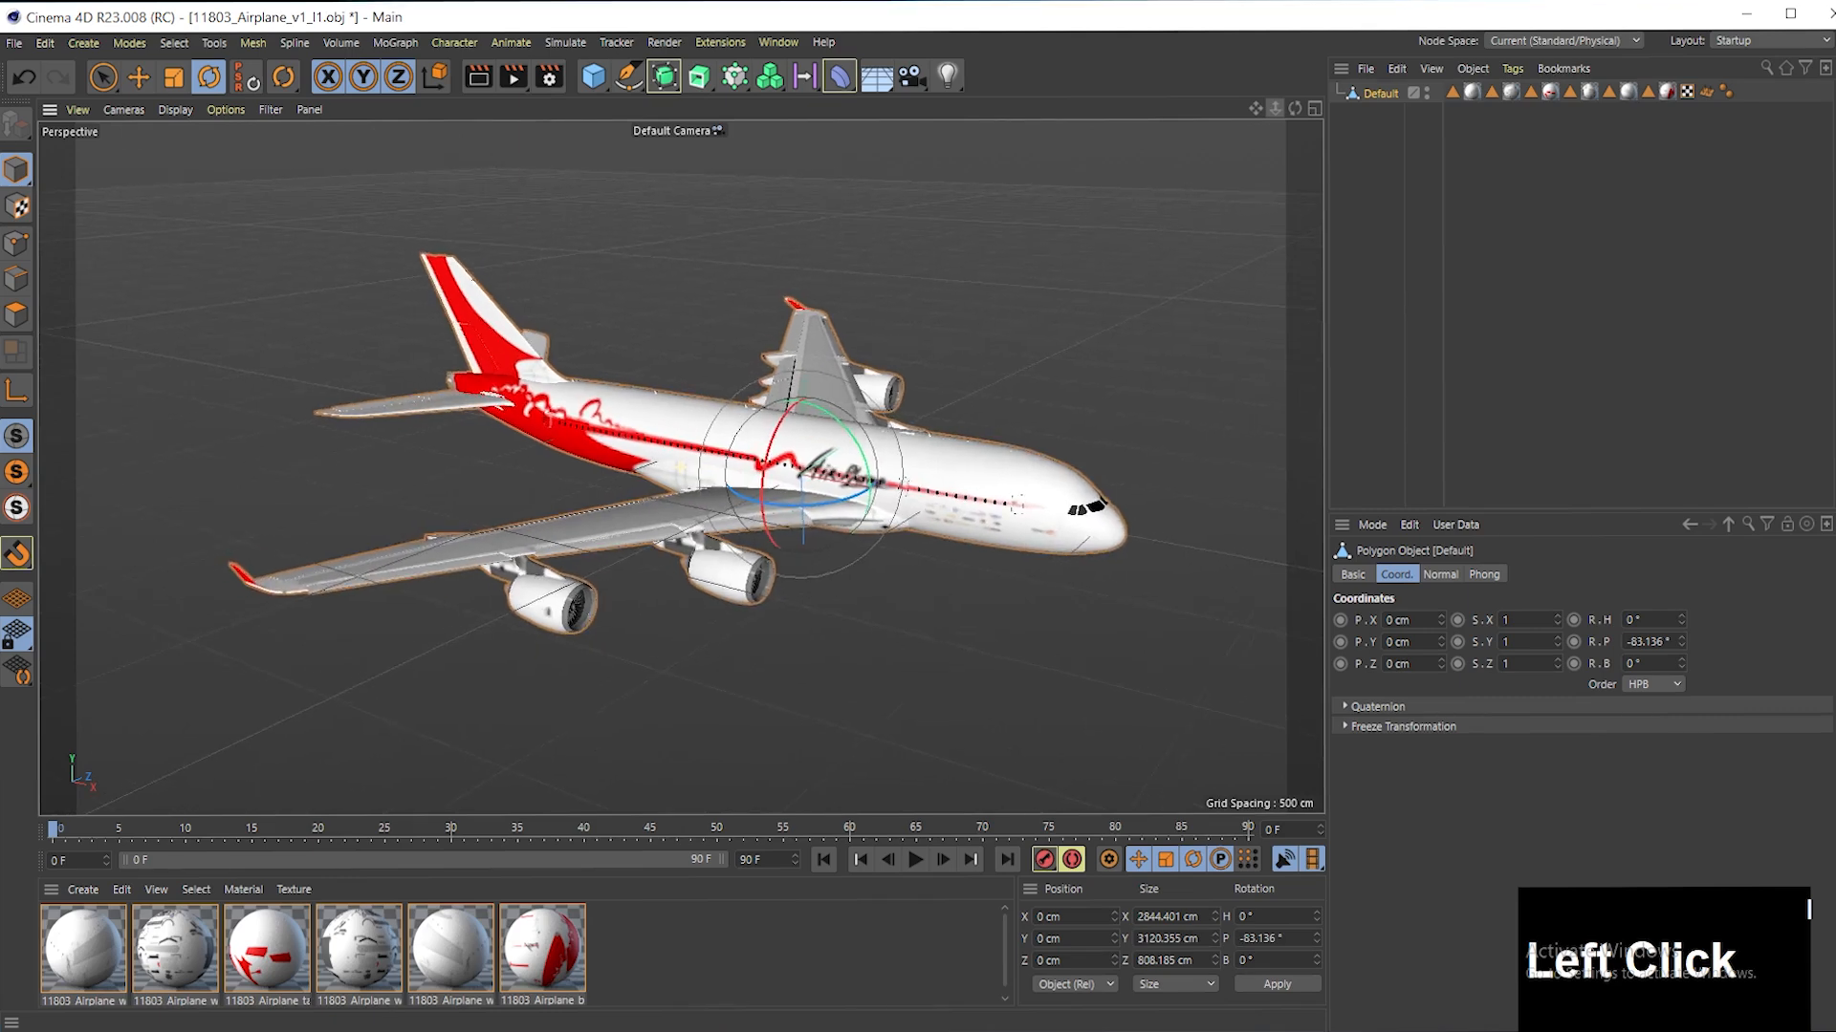
mouse_move(1682, 624)
left_mouse_down()
mouse_move(1683, 659)
mouse_move(1682, 618)
left_mouse_up()
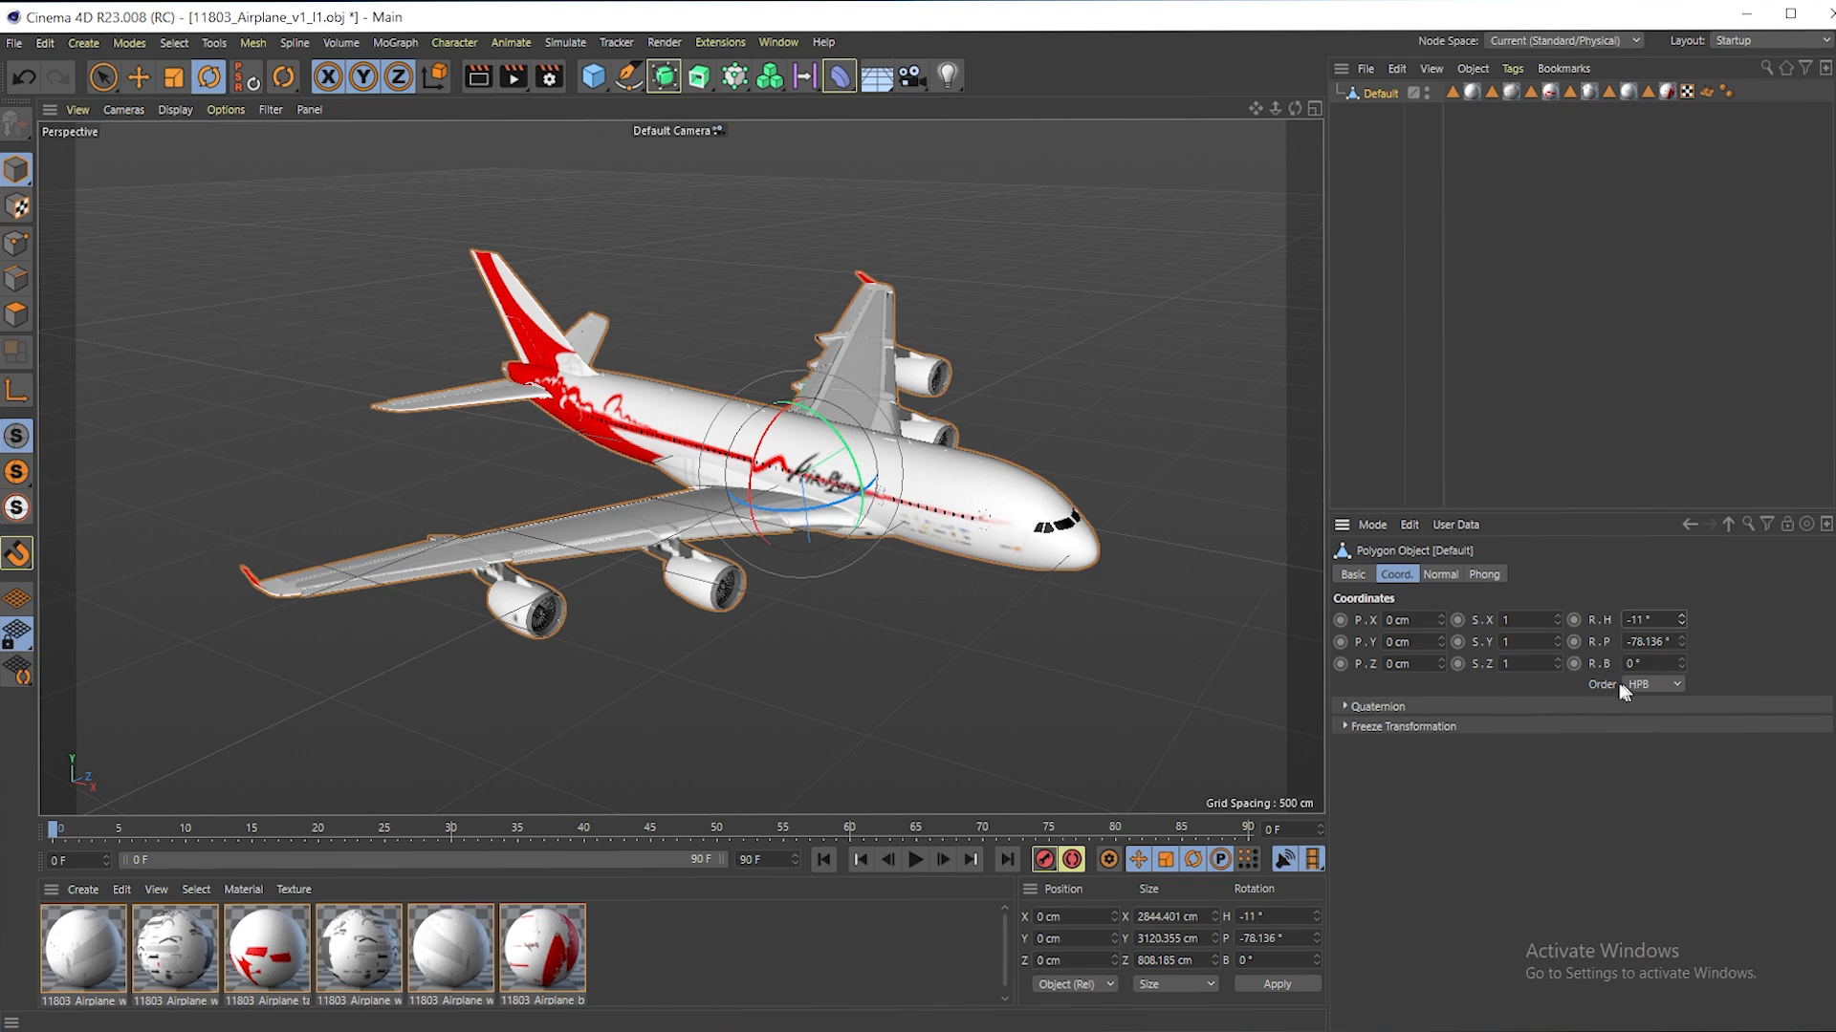
- Switch the airplane's rotation order to XYZ and set its Y rotation to -5° and Z rotation to -22°
left_click(1668, 683)
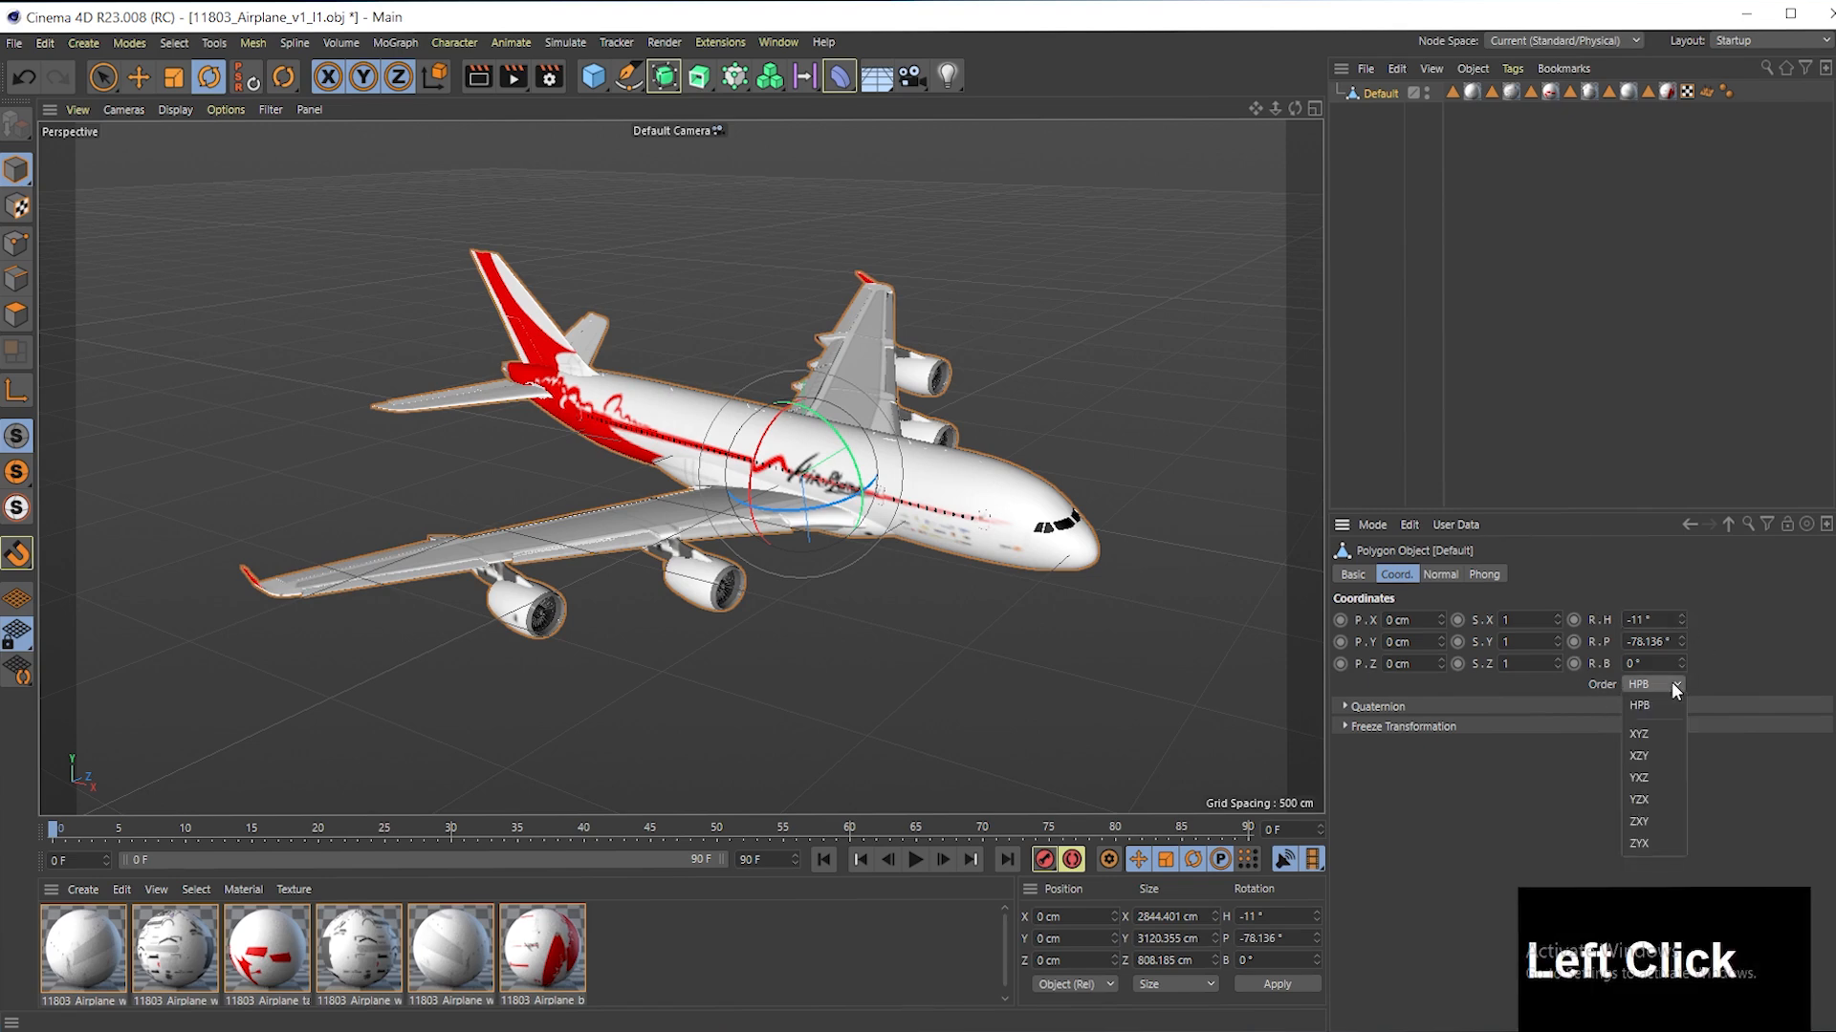
left_click(1665, 728)
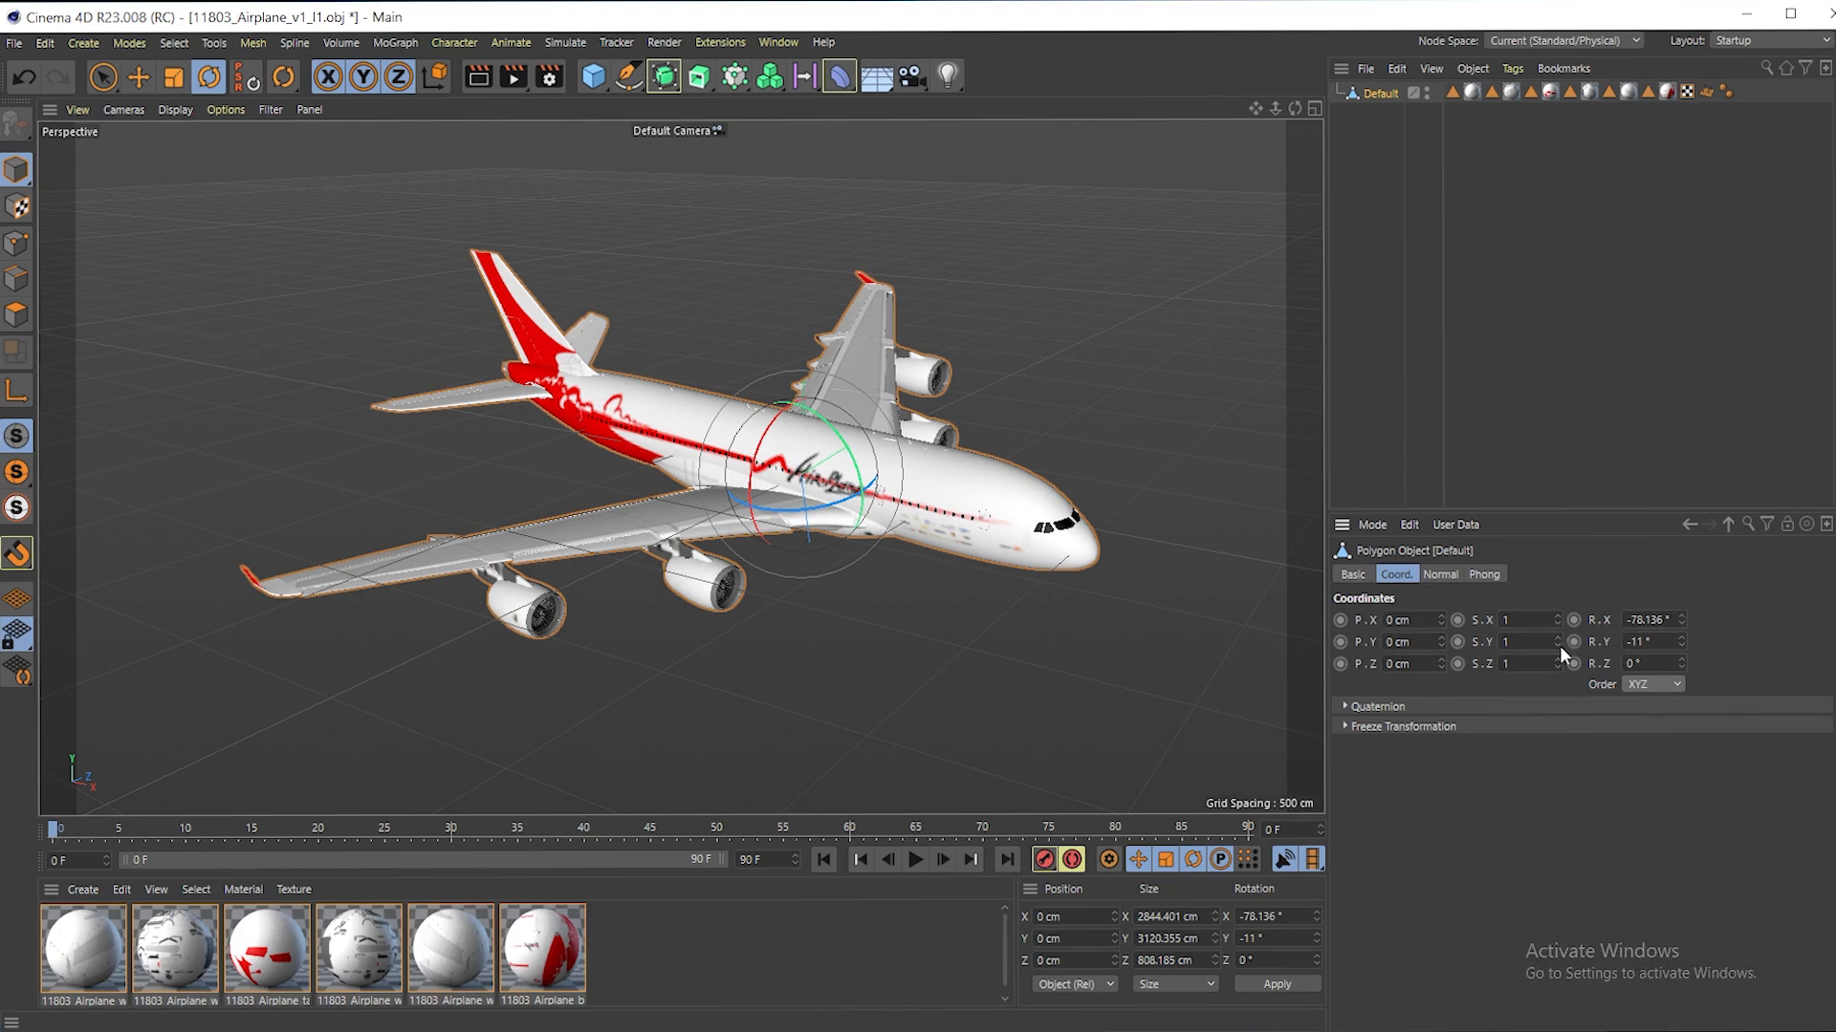
left_click_drag(1682, 622, 1682, 691)
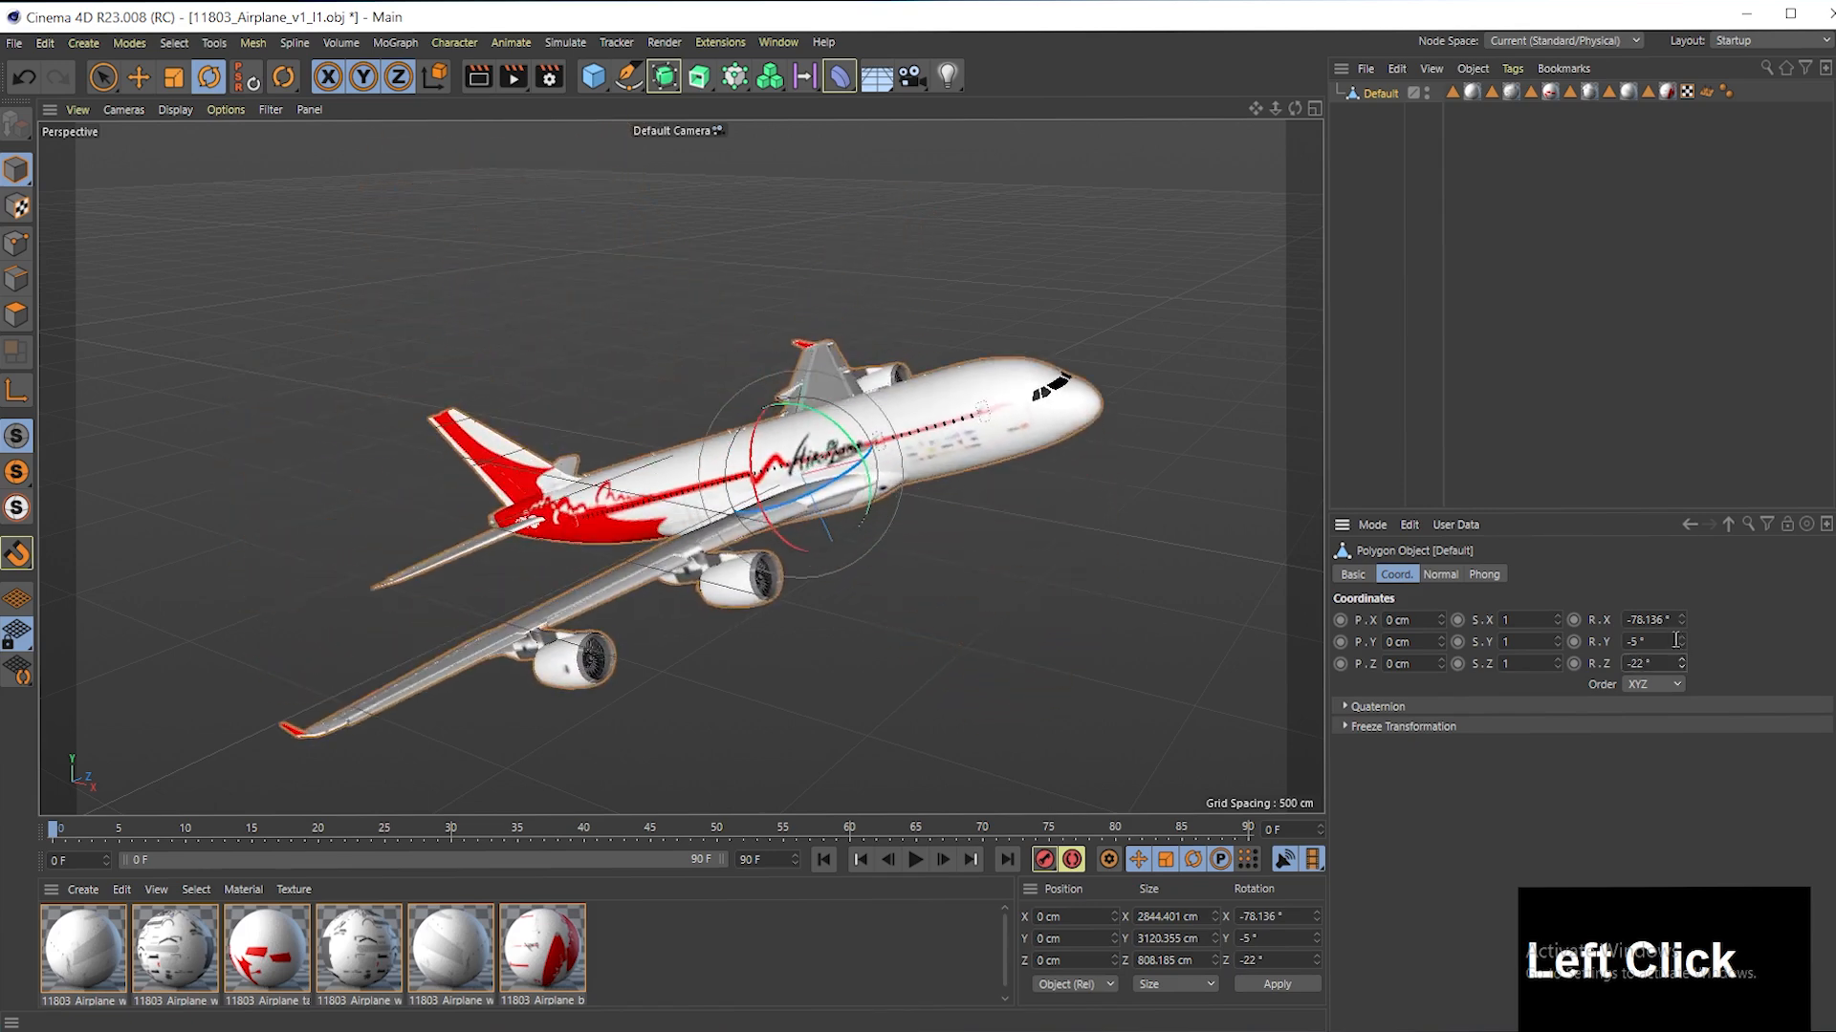
- Set the airplane's rotation order back to HPB
left_click(1646, 684)
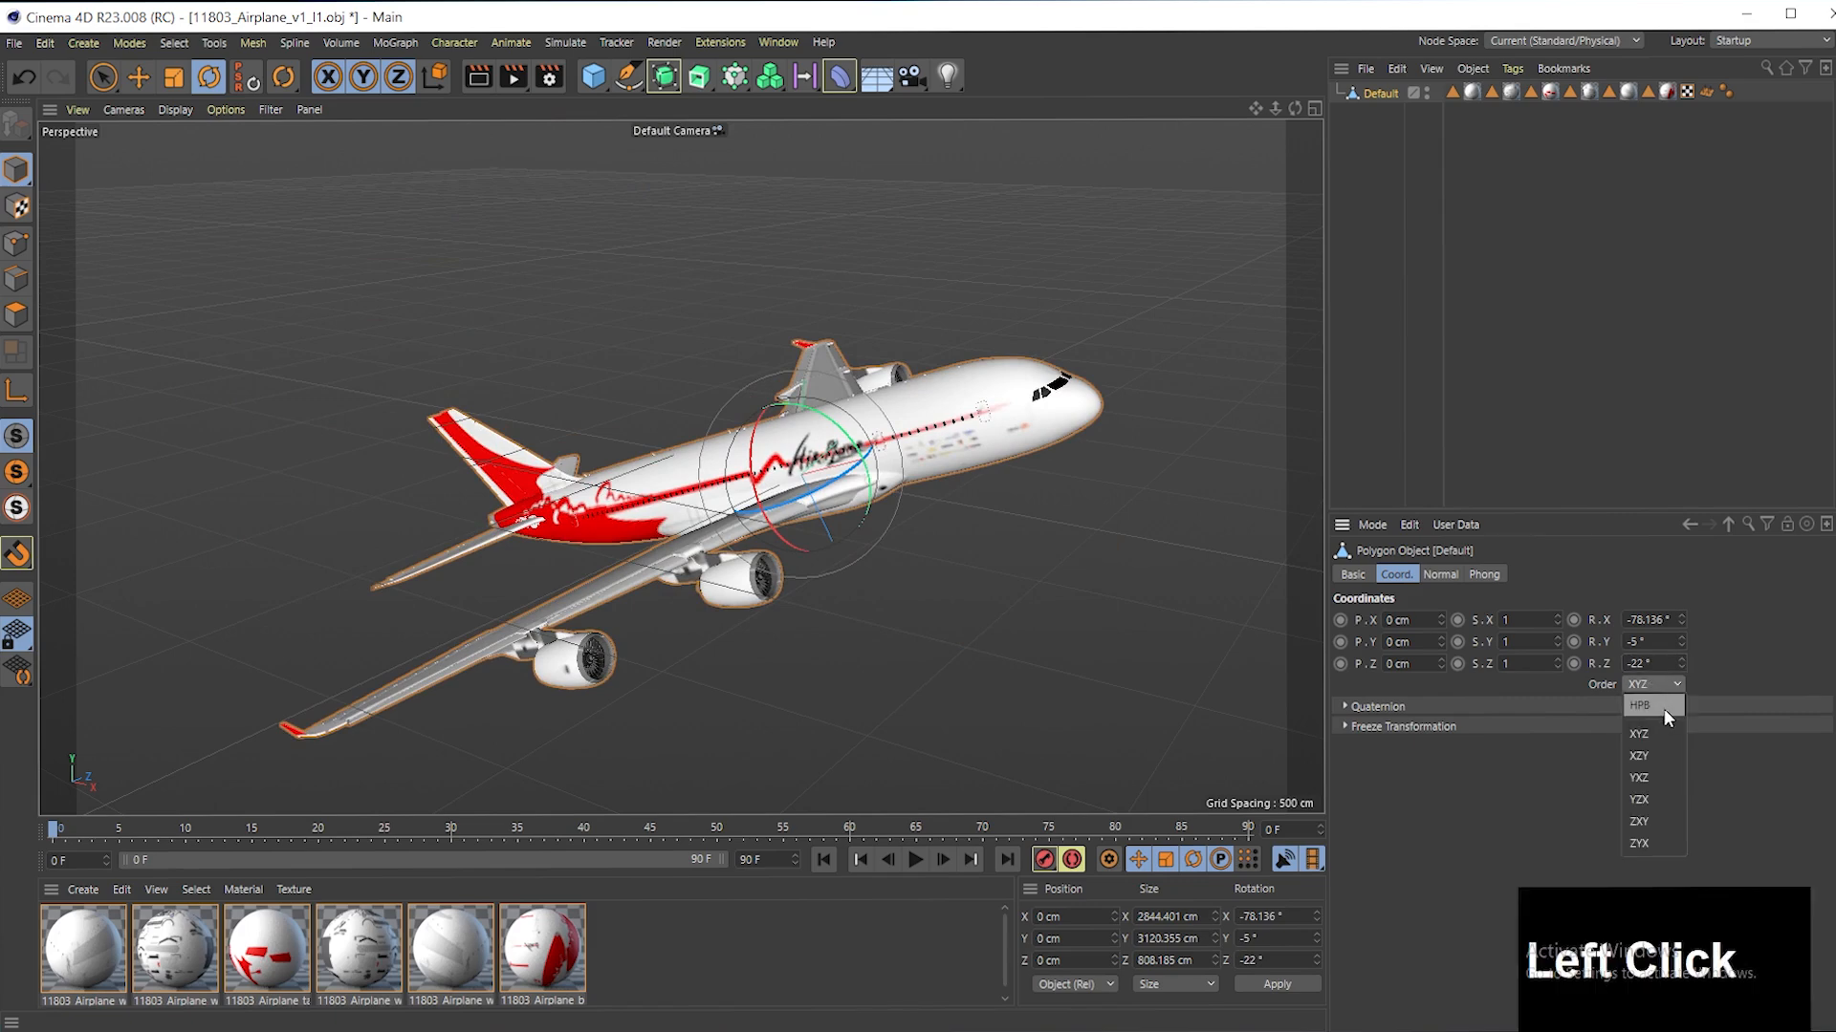
left_click(1662, 708)
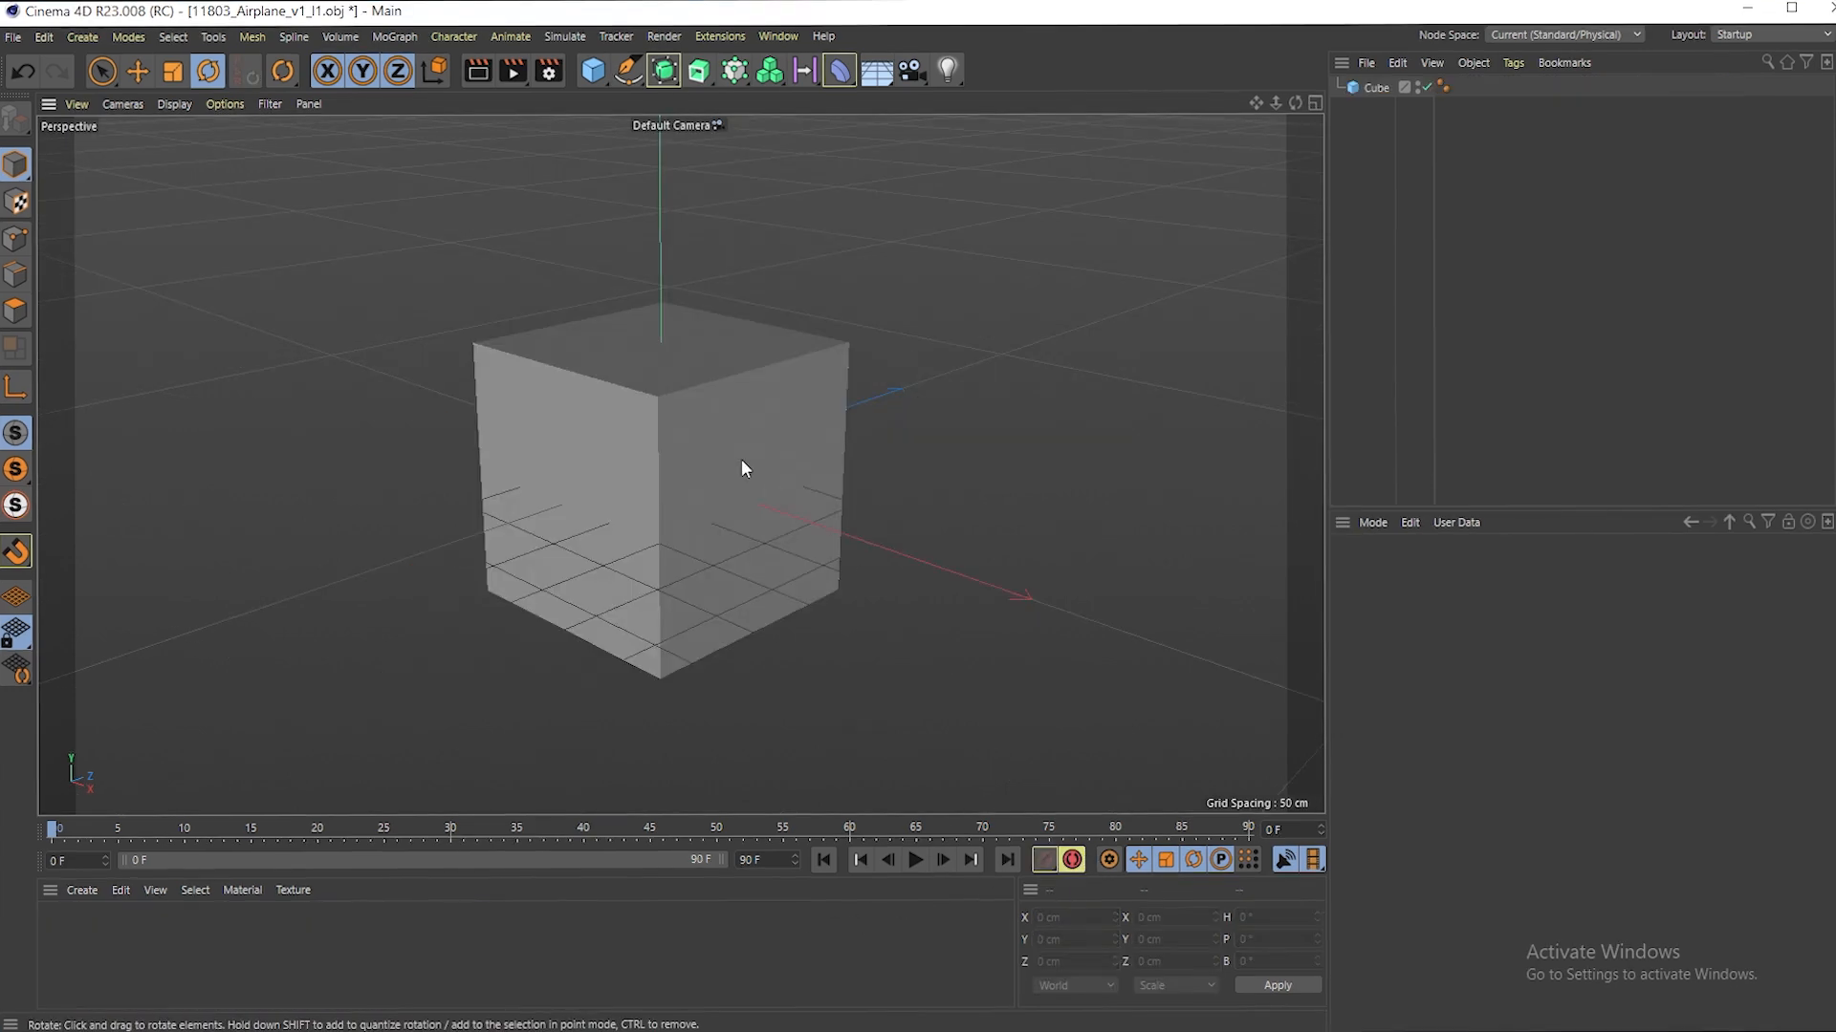
left_click(742, 465)
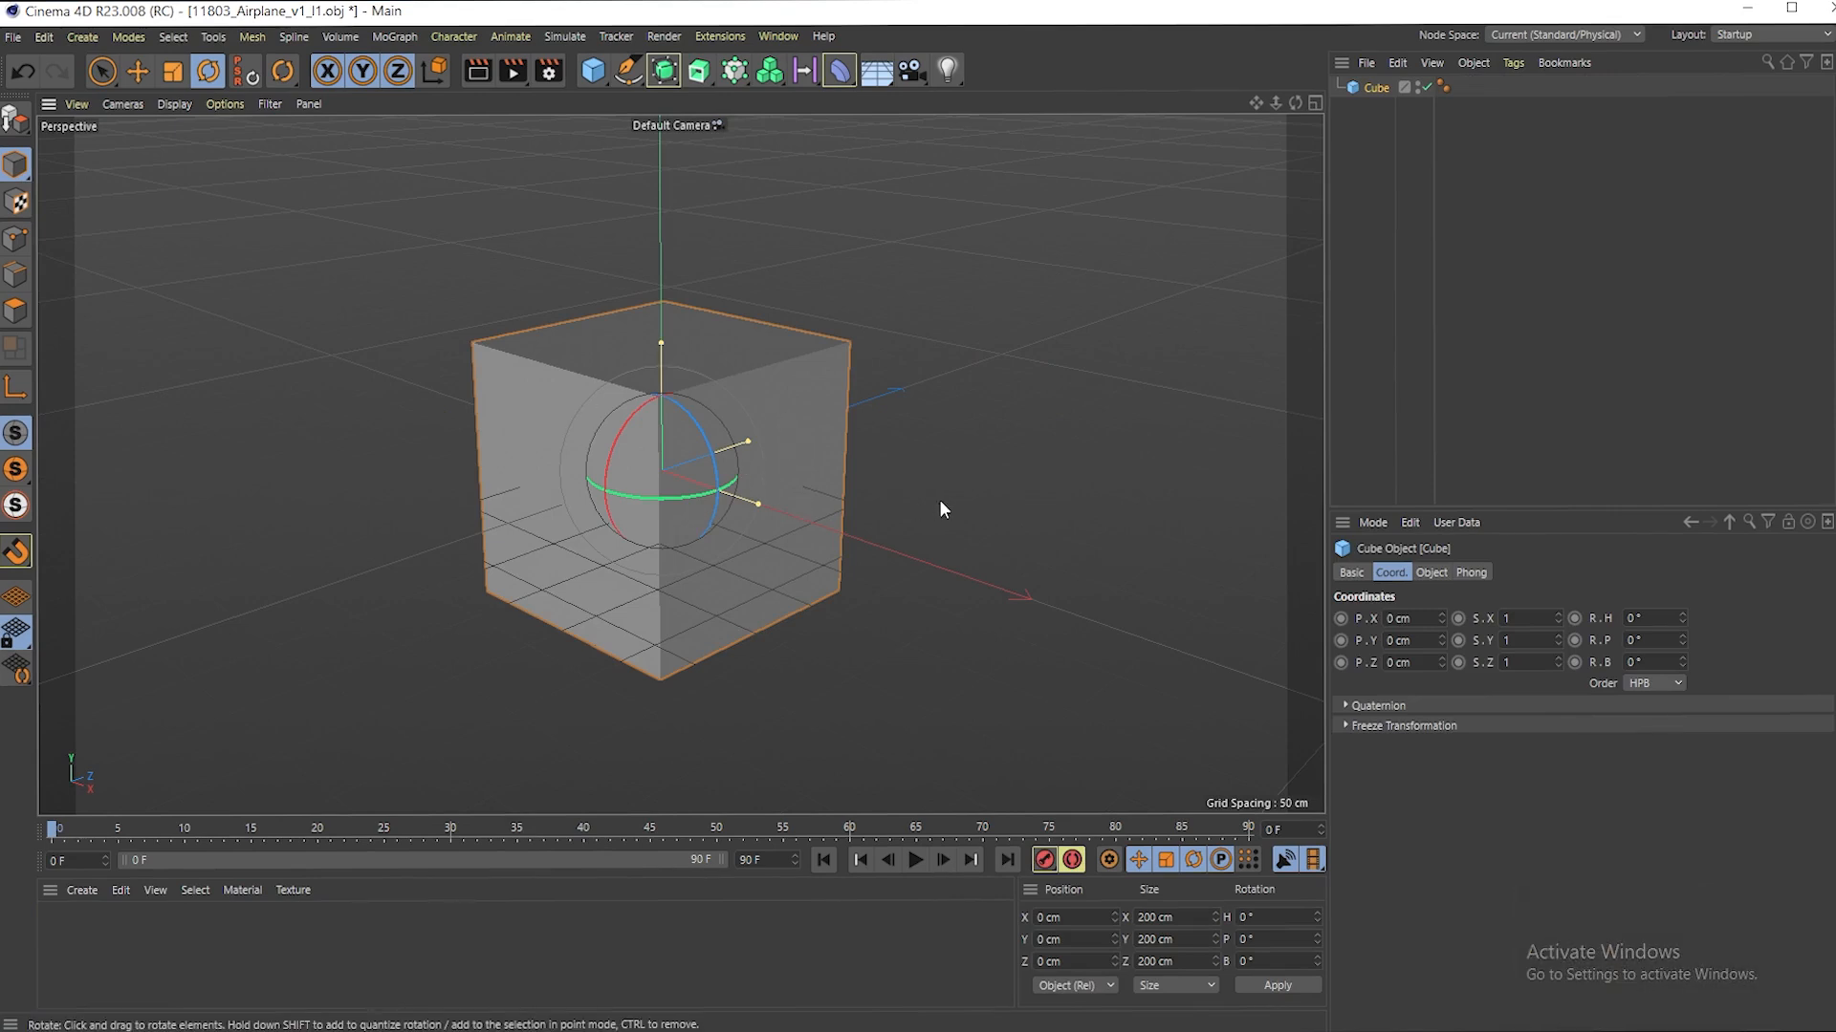
- Duplicate the cube in place and move the copy along the Z axis to 370 cm
key("ctrl")
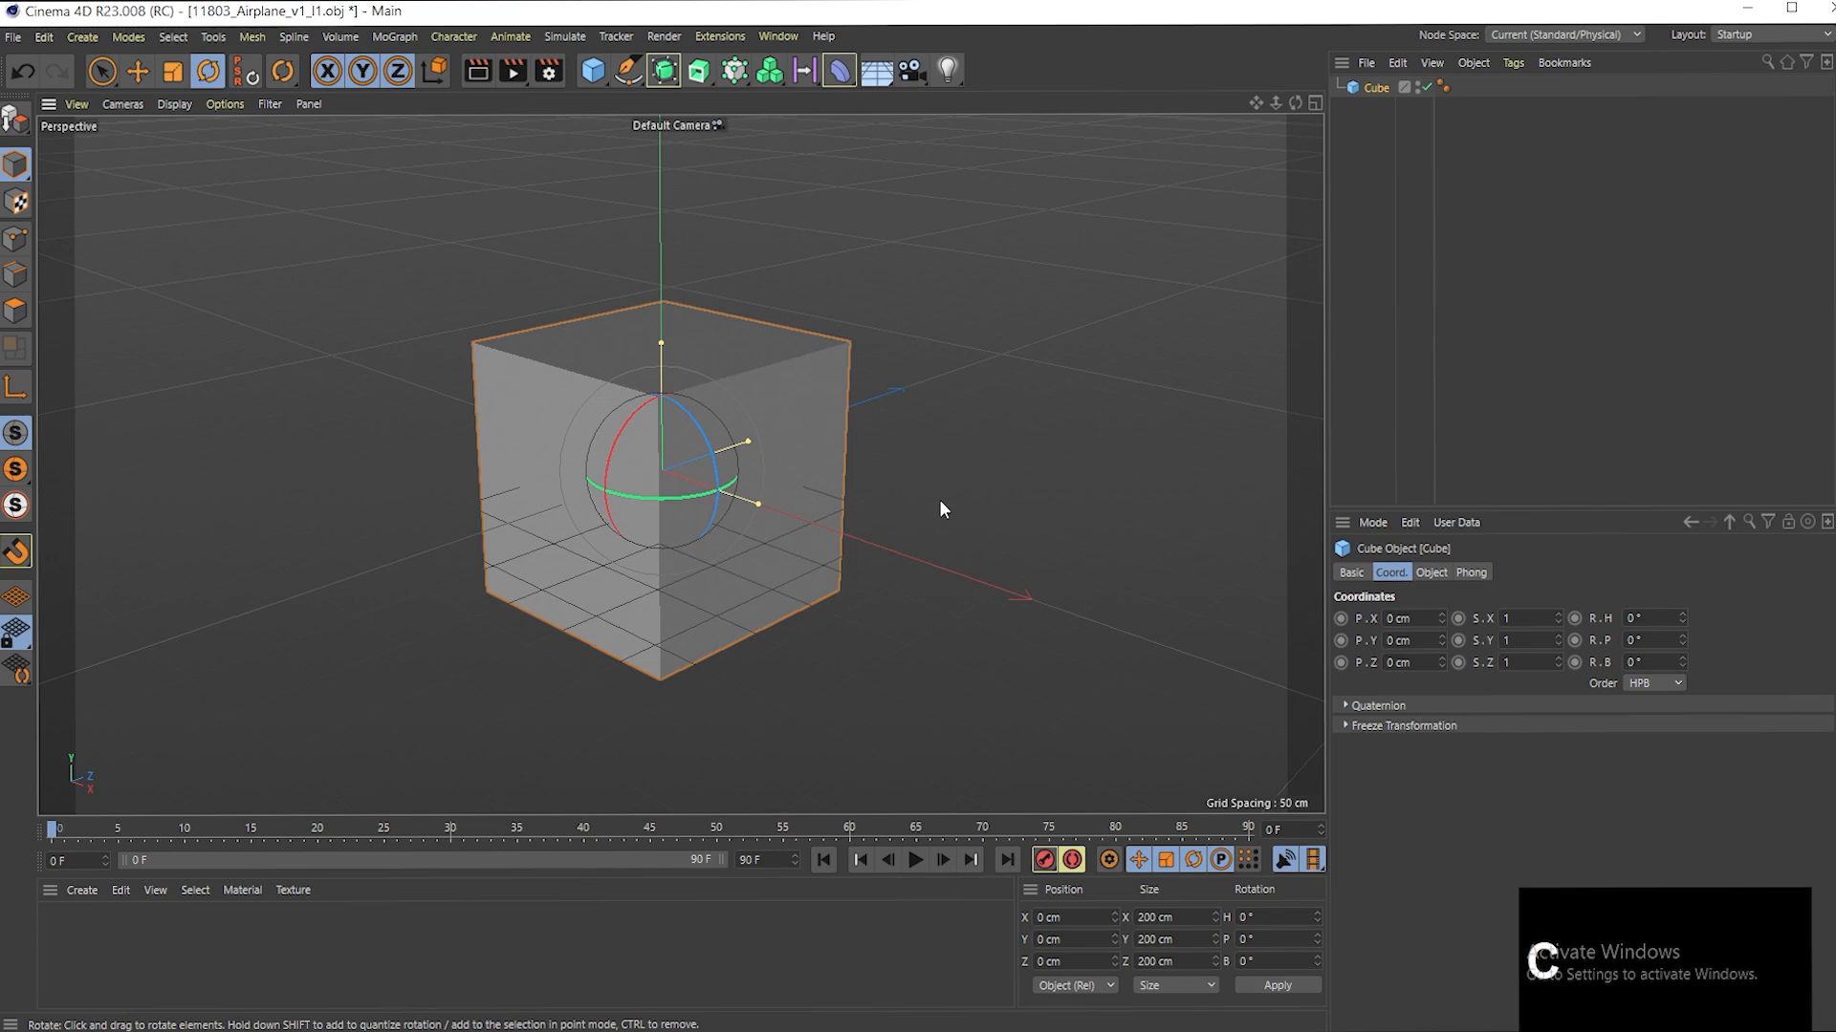
key("ctrl+v")
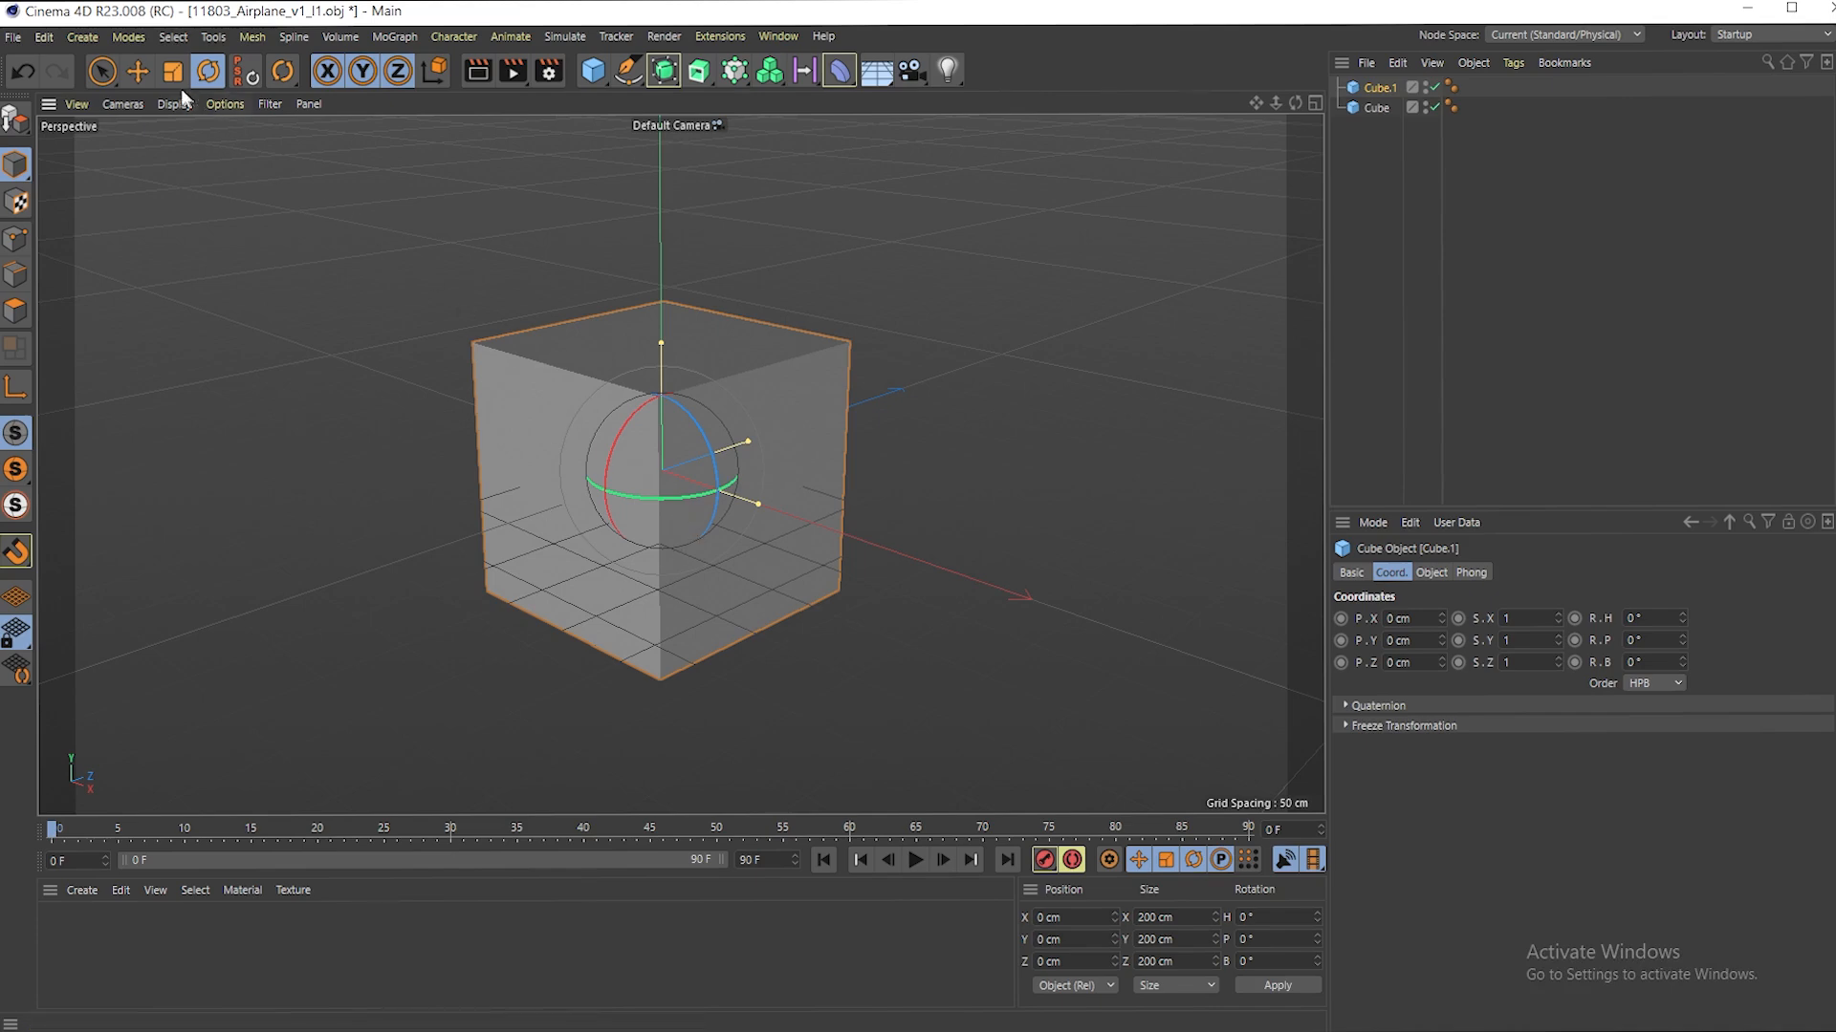
left_click(137, 71)
left_click_drag(735, 453, 990, 359)
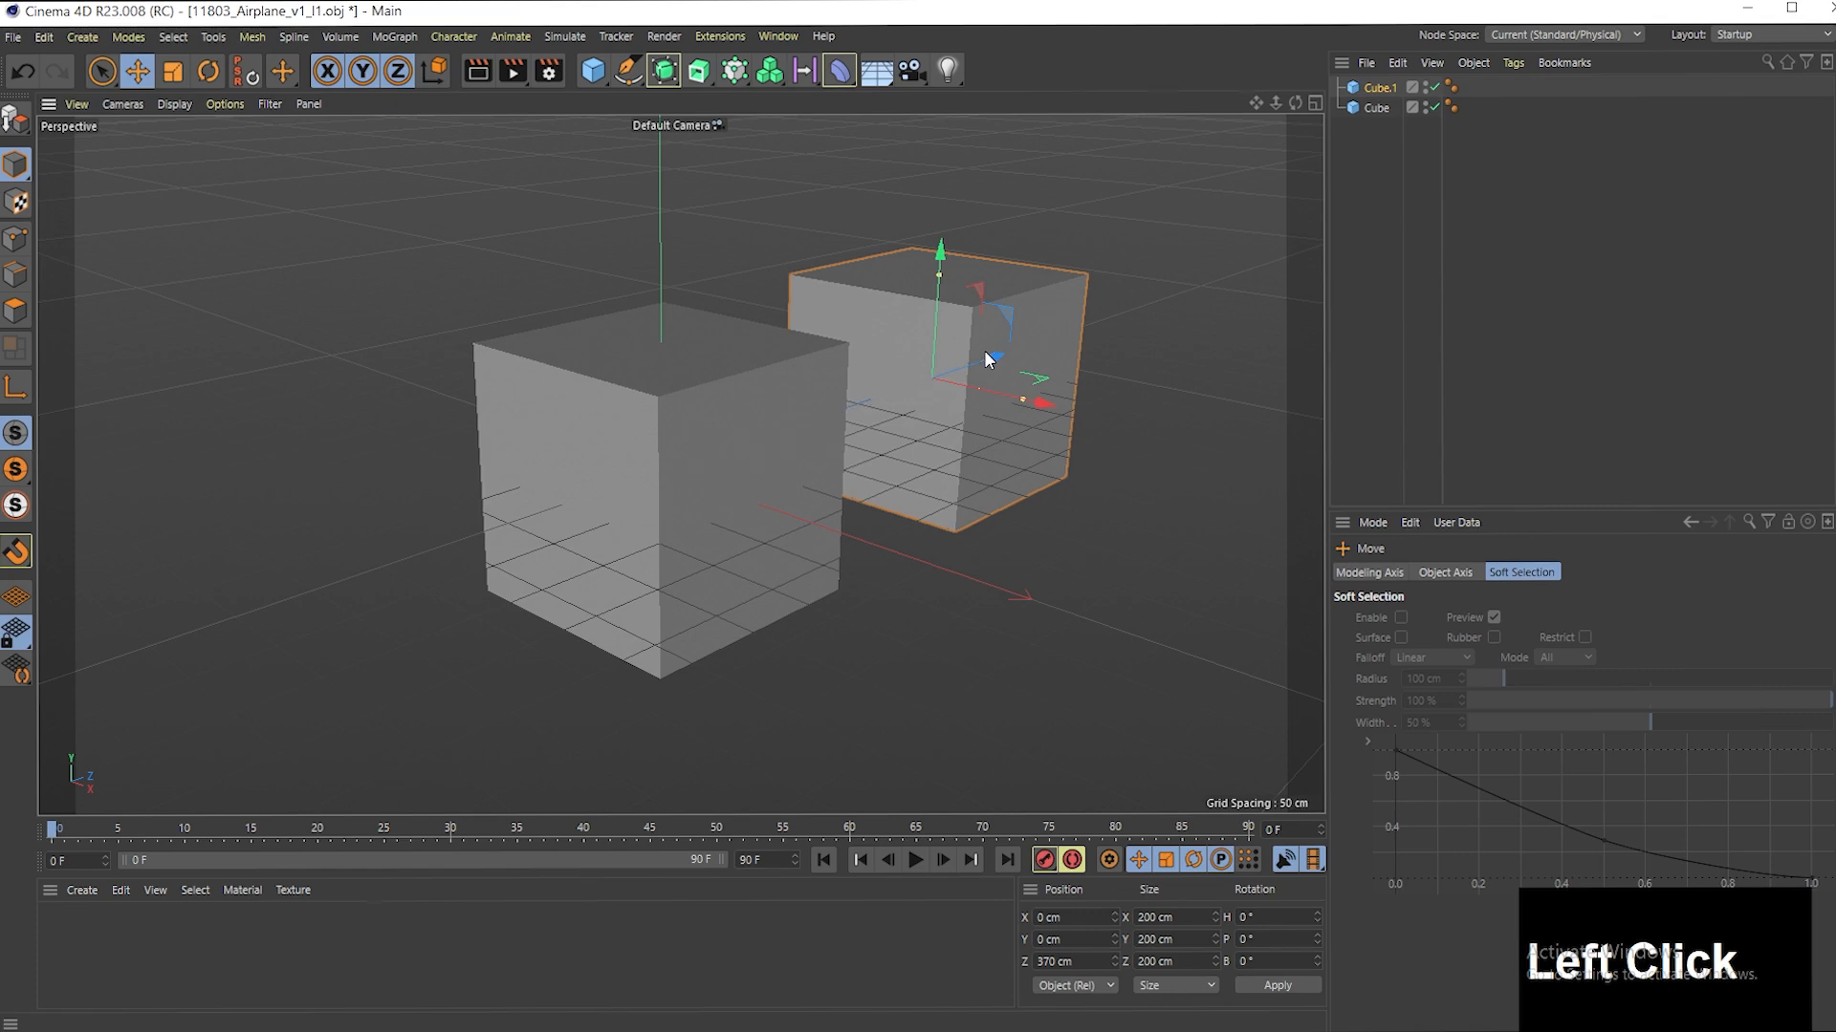
- Duplicate the moved cube and shift the new copy along the X axis to -465 cm
key("ctrl+c")
key("ctrl+v")
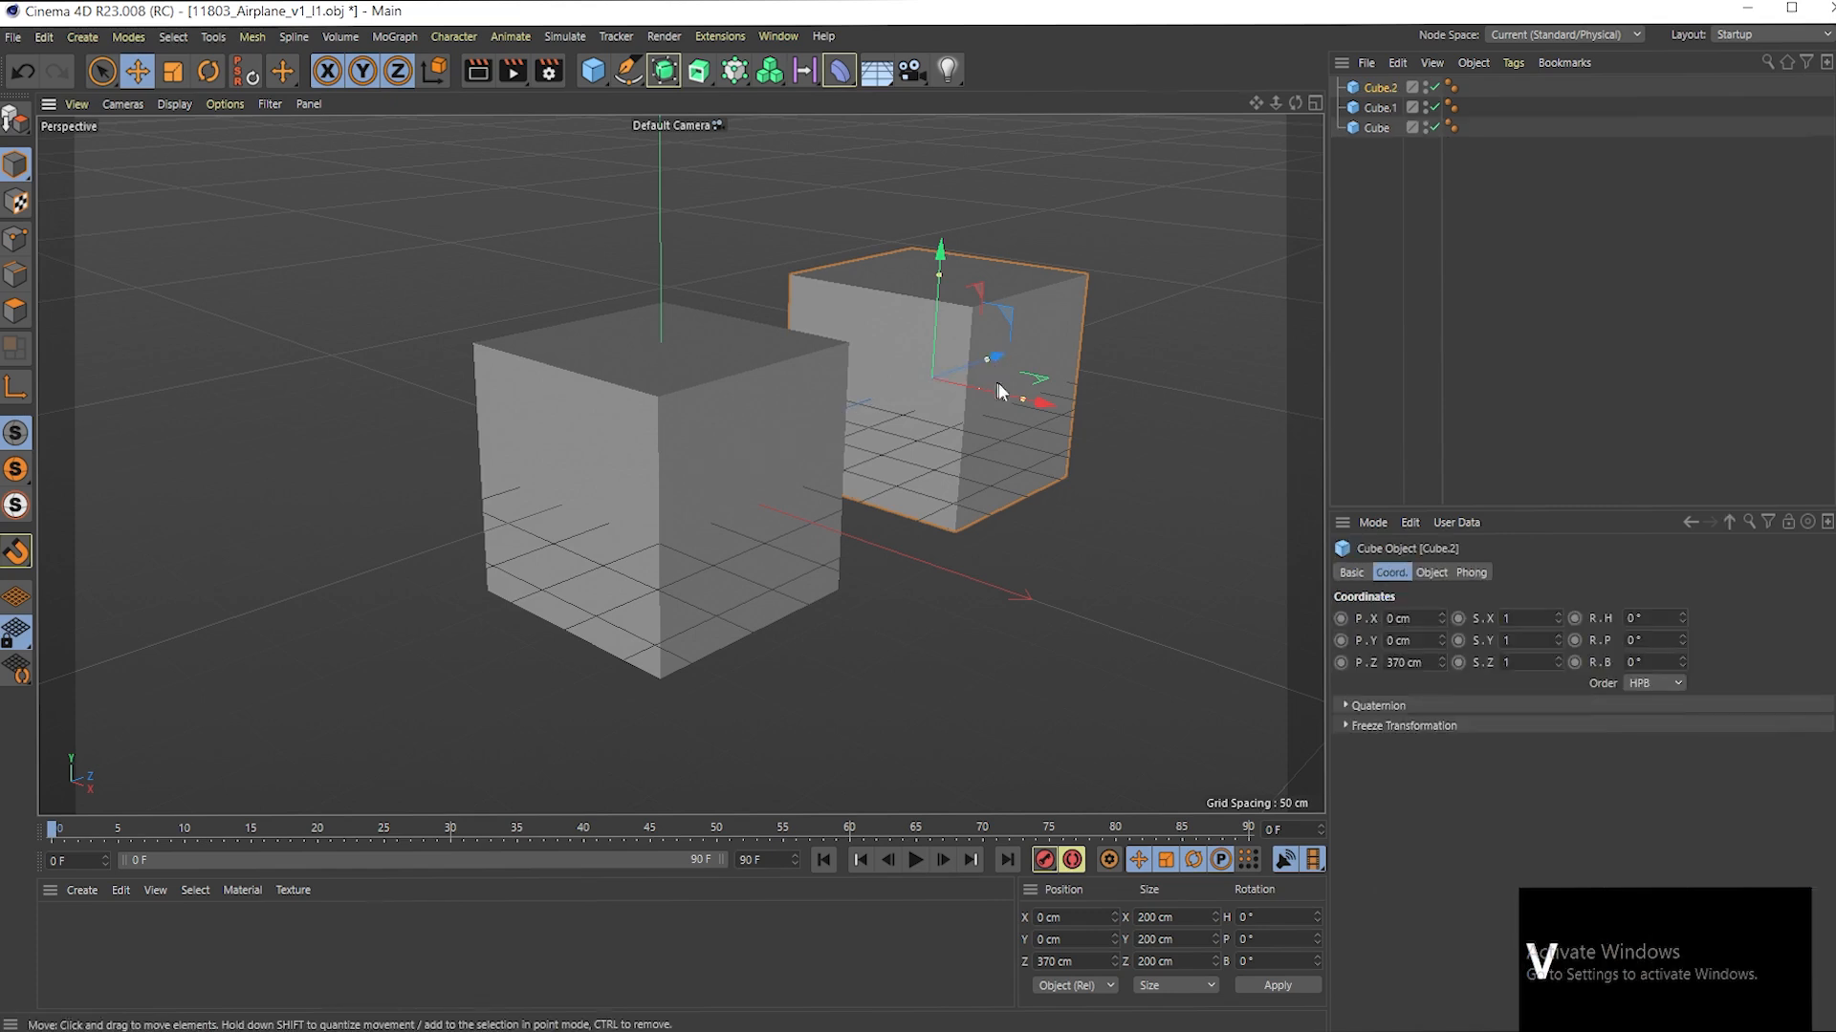
left_click_drag(1034, 401, 703, 313)
left_click_drag(1273, 102, 1271, 102)
left_click_drag(962, 189, 971, 210, "alt")
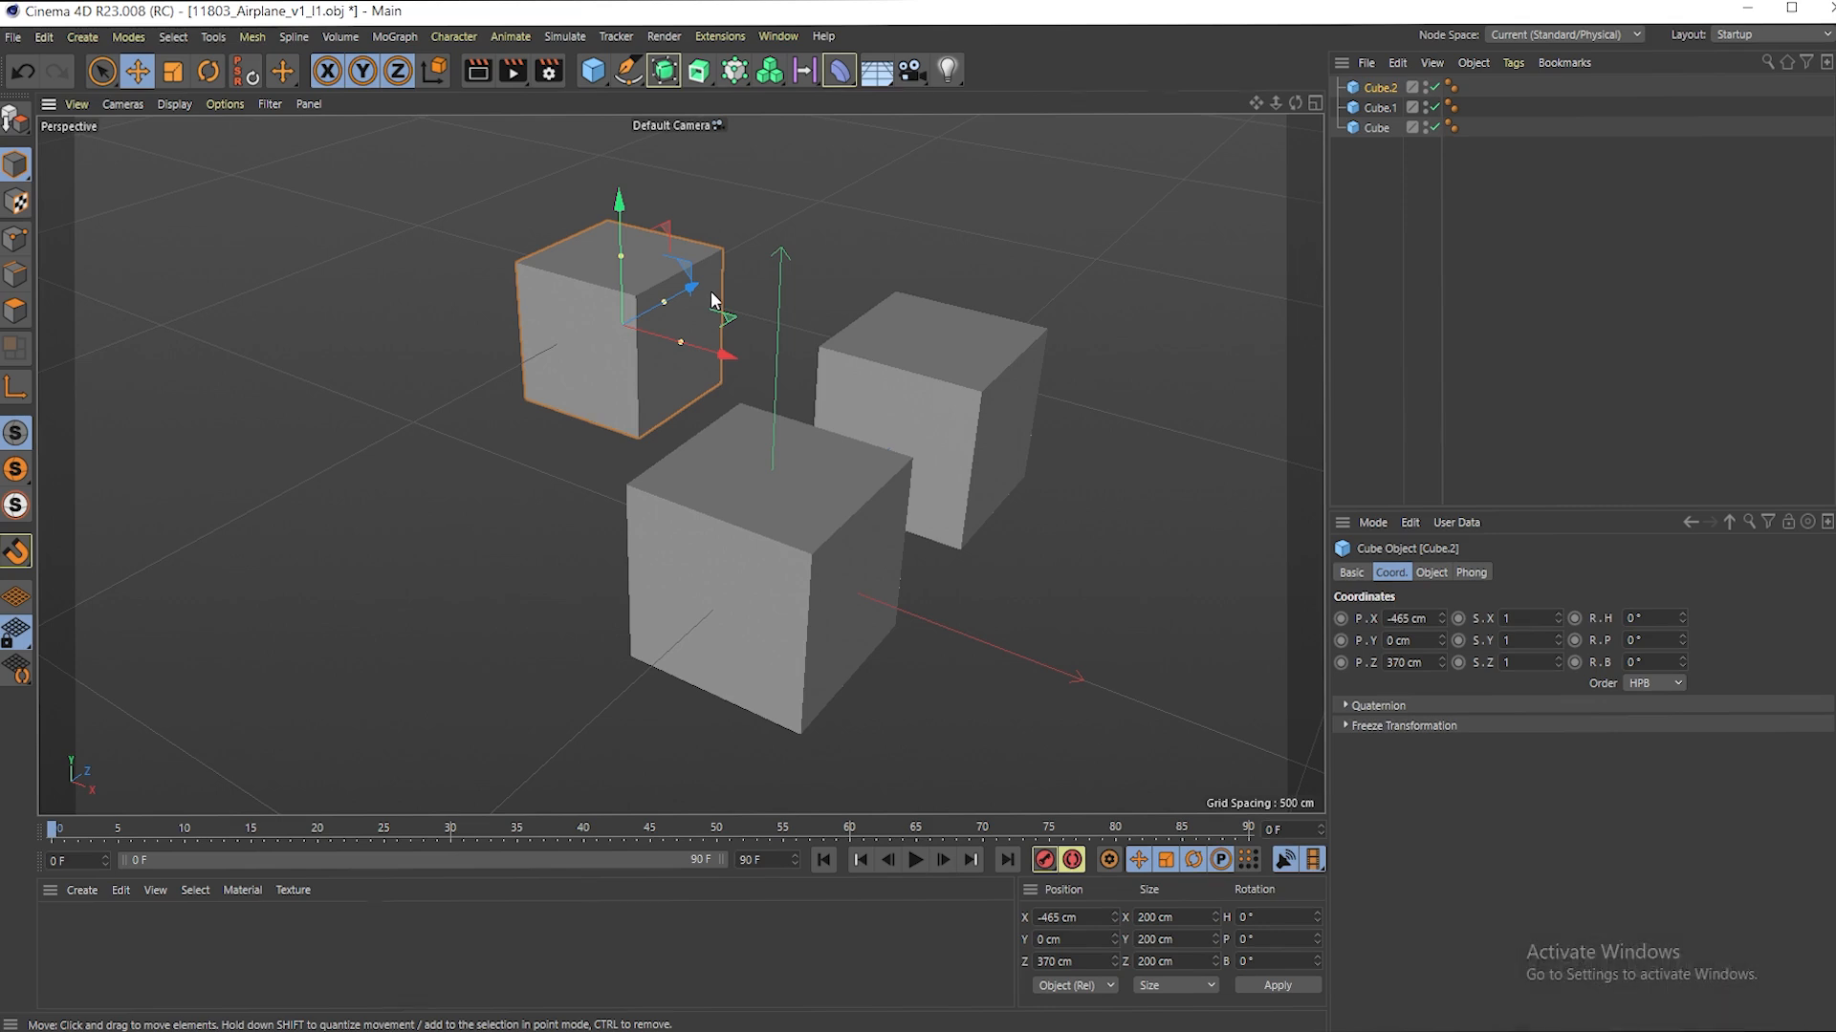
- Duplicate the selected cube along the Z axis to -85 cm to make a fourth cube, and clear the selection
left_click_drag(692, 290, 490, 465, "ctrl")
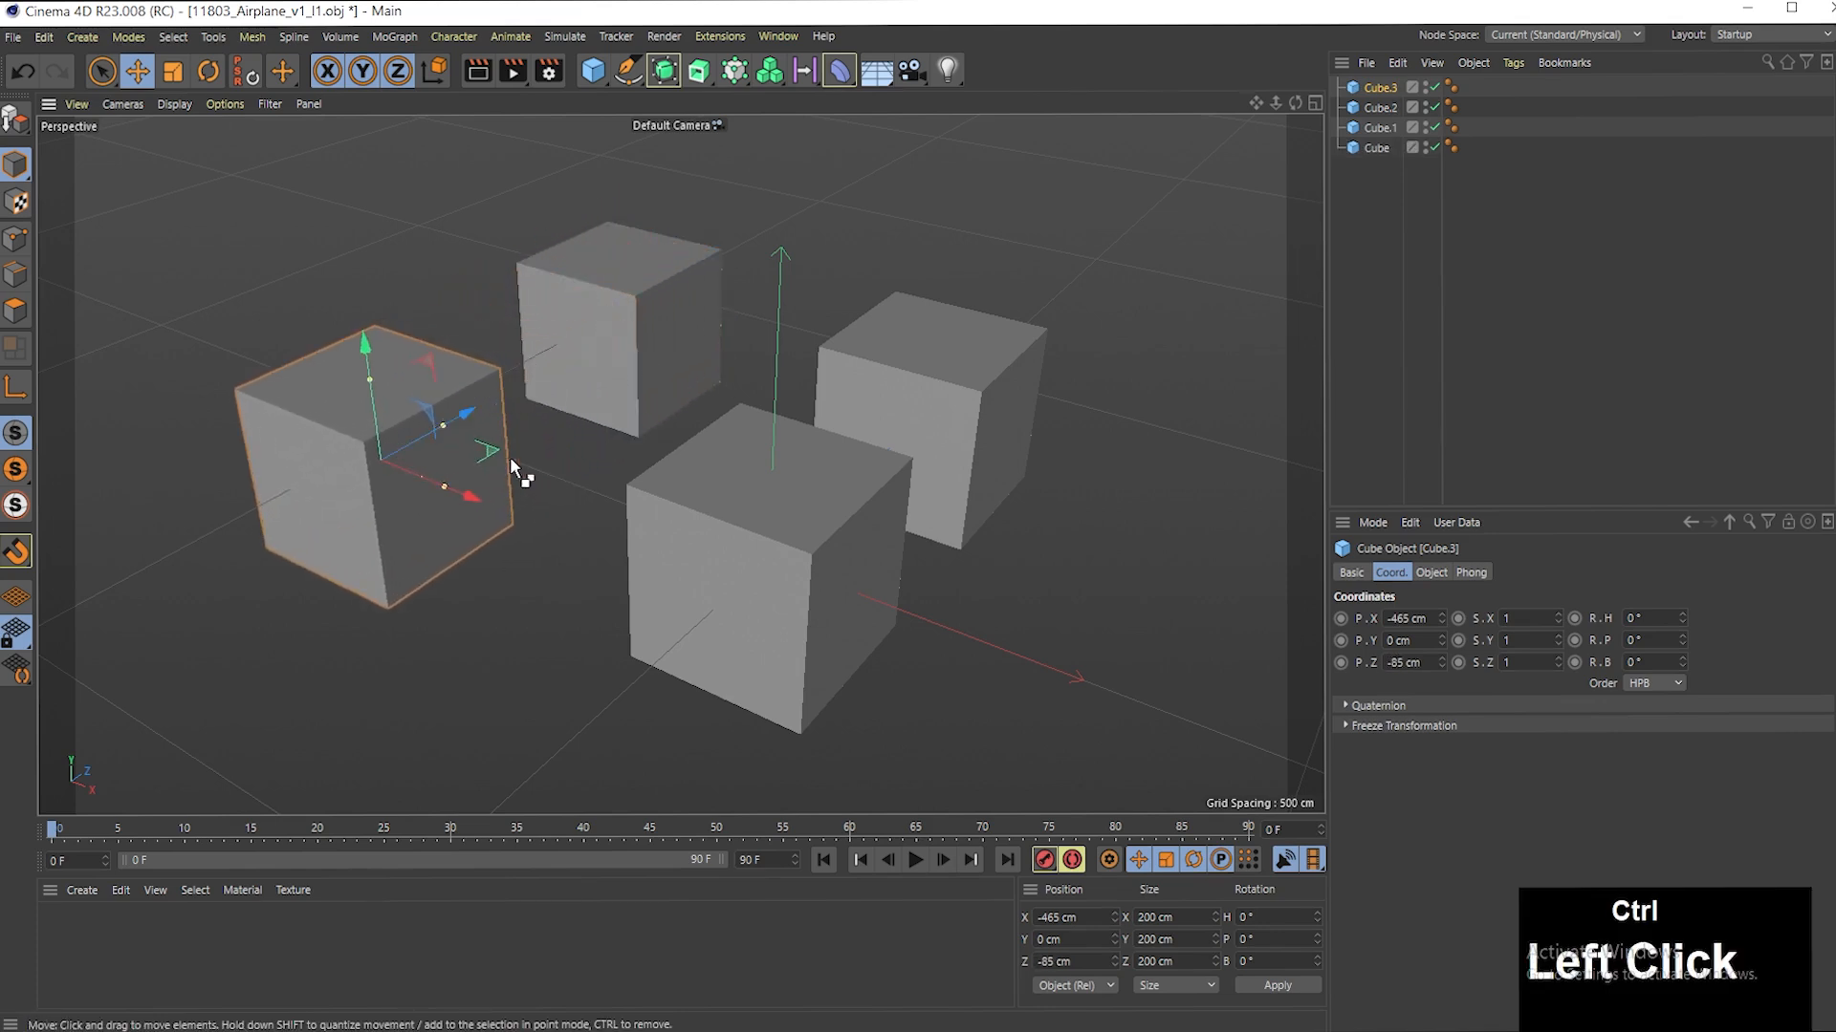
left_click(868, 260)
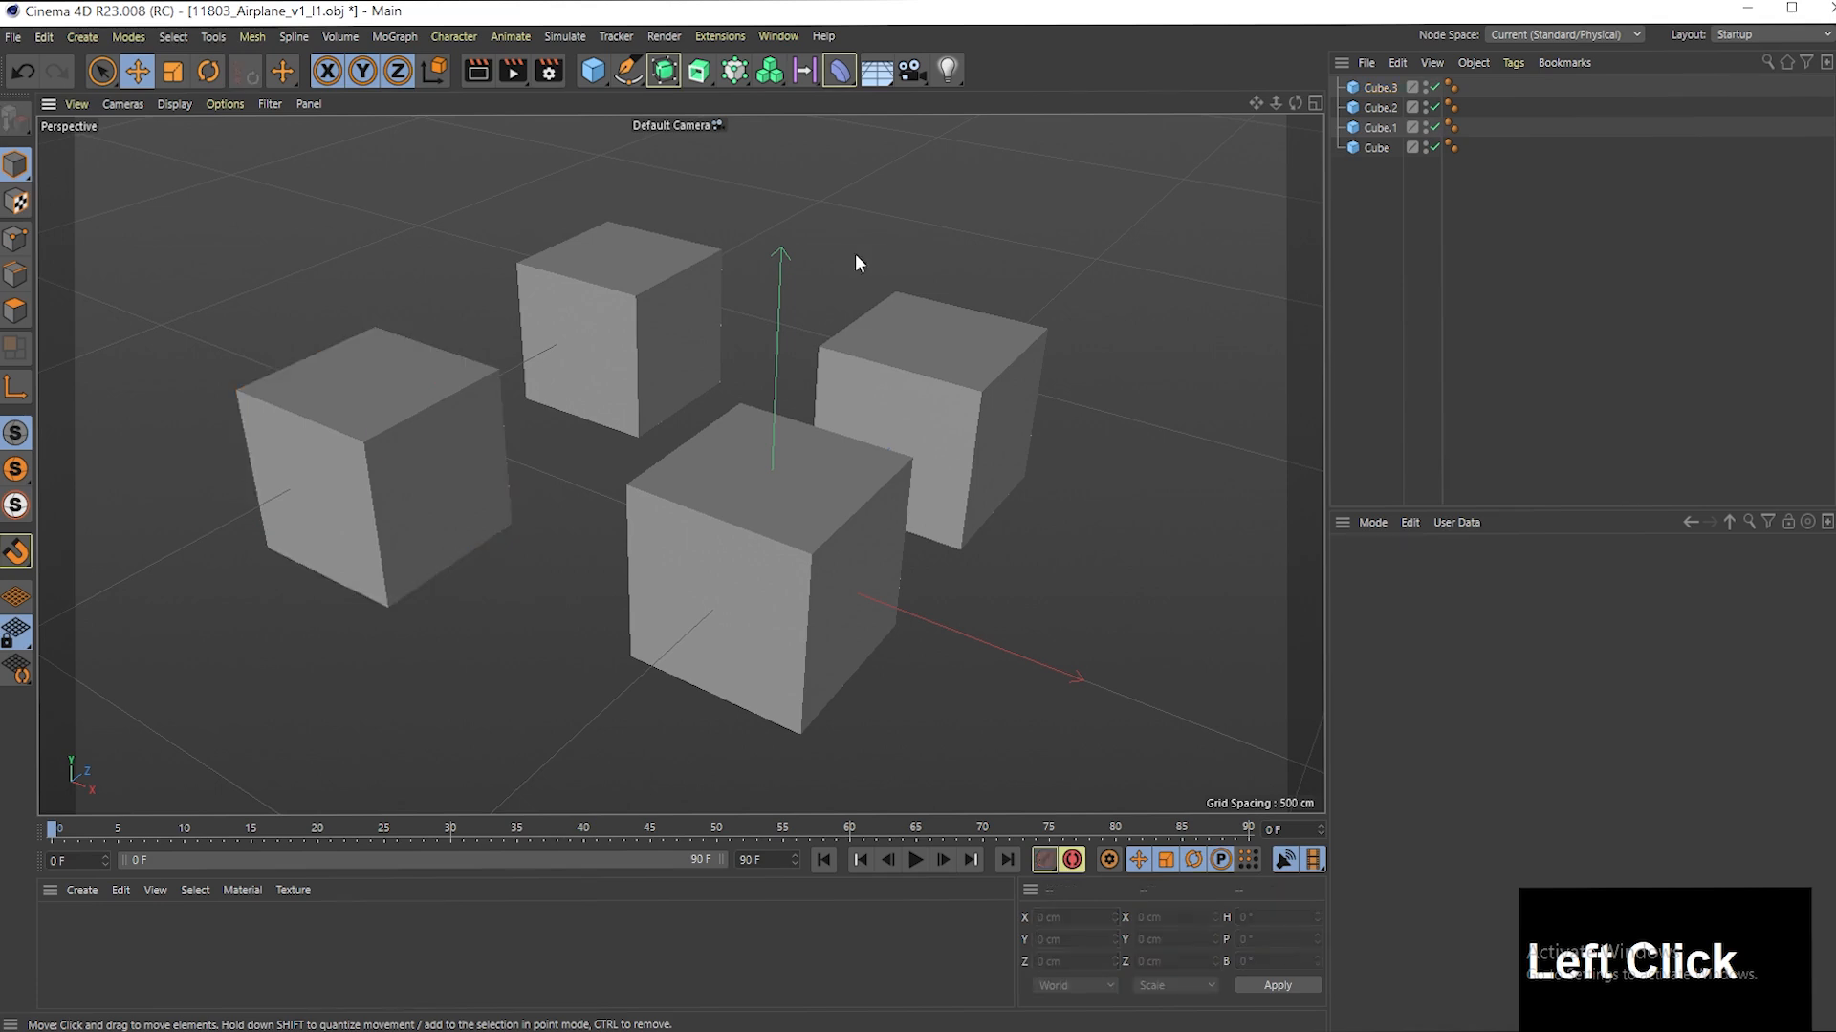
- Add the four cubes to the selection one by one in the viewport, and clear the selection
left_click(652, 292)
left_click(463, 394)
left_click(698, 484)
left_click(908, 415)
left_click(1477, 221)
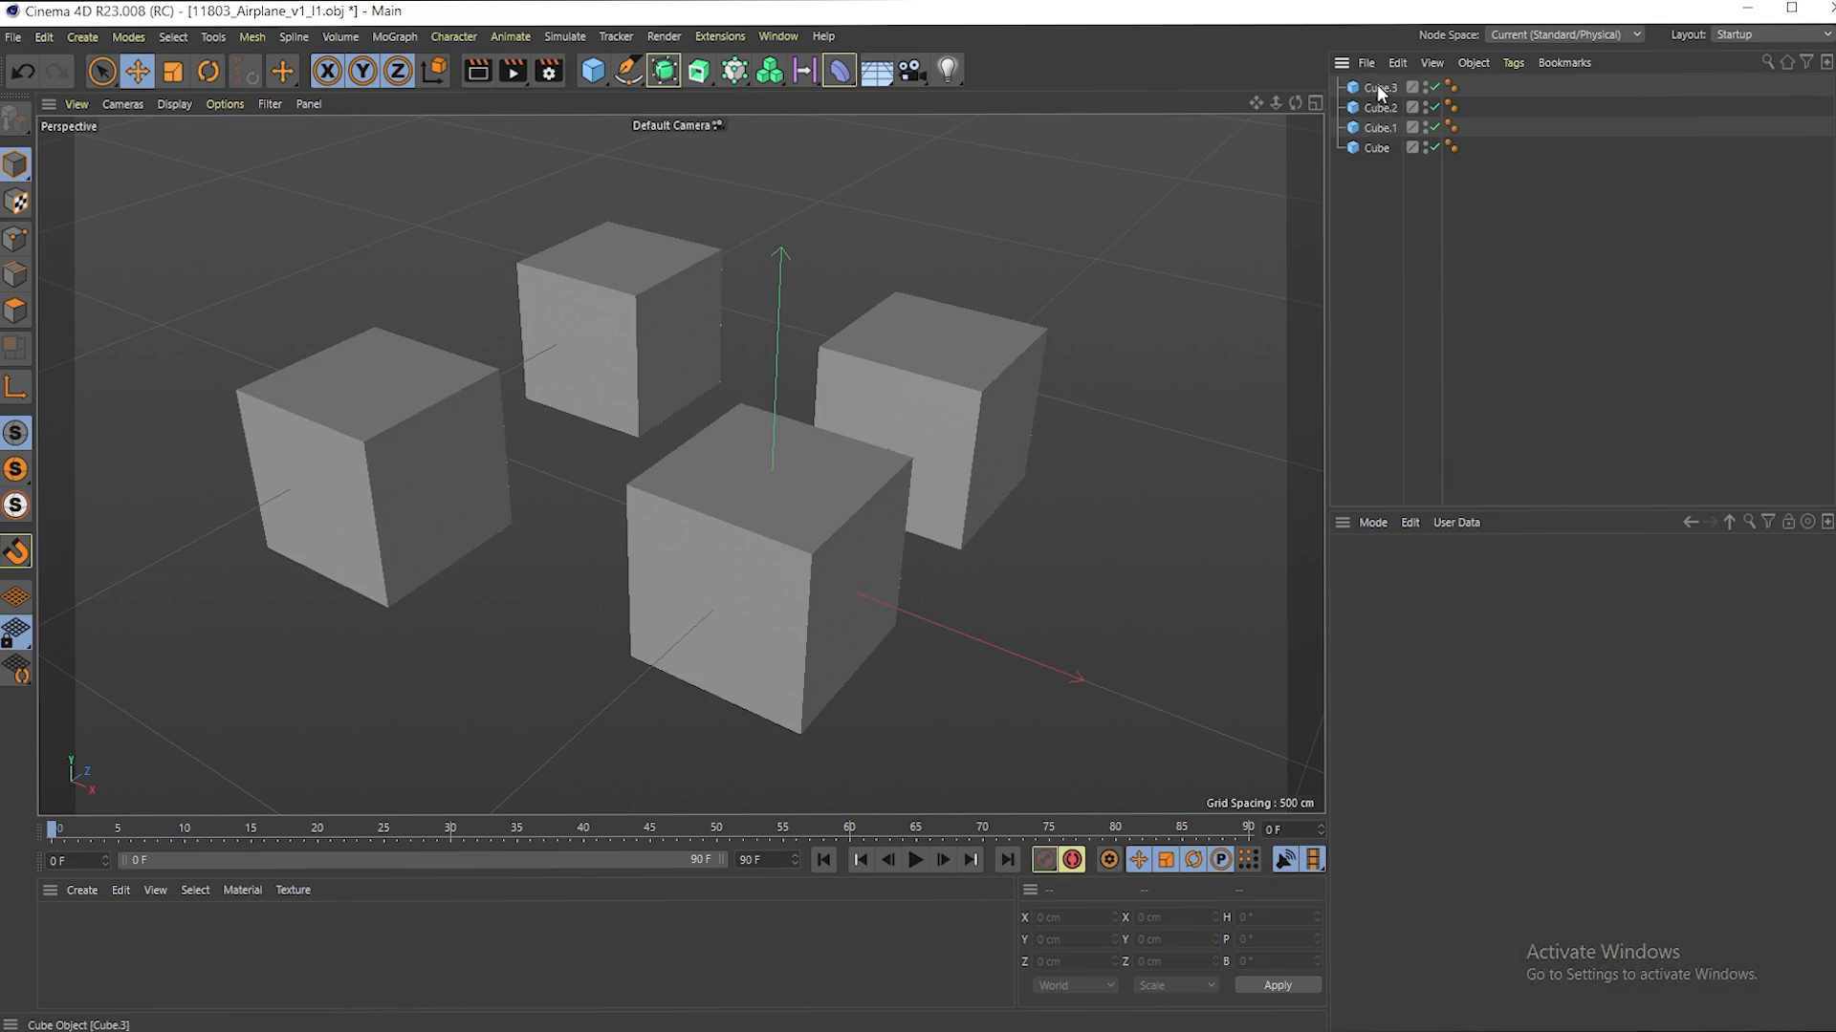
- Try moving all four cubes together along the X axis, and undo the move
left_click(671, 311)
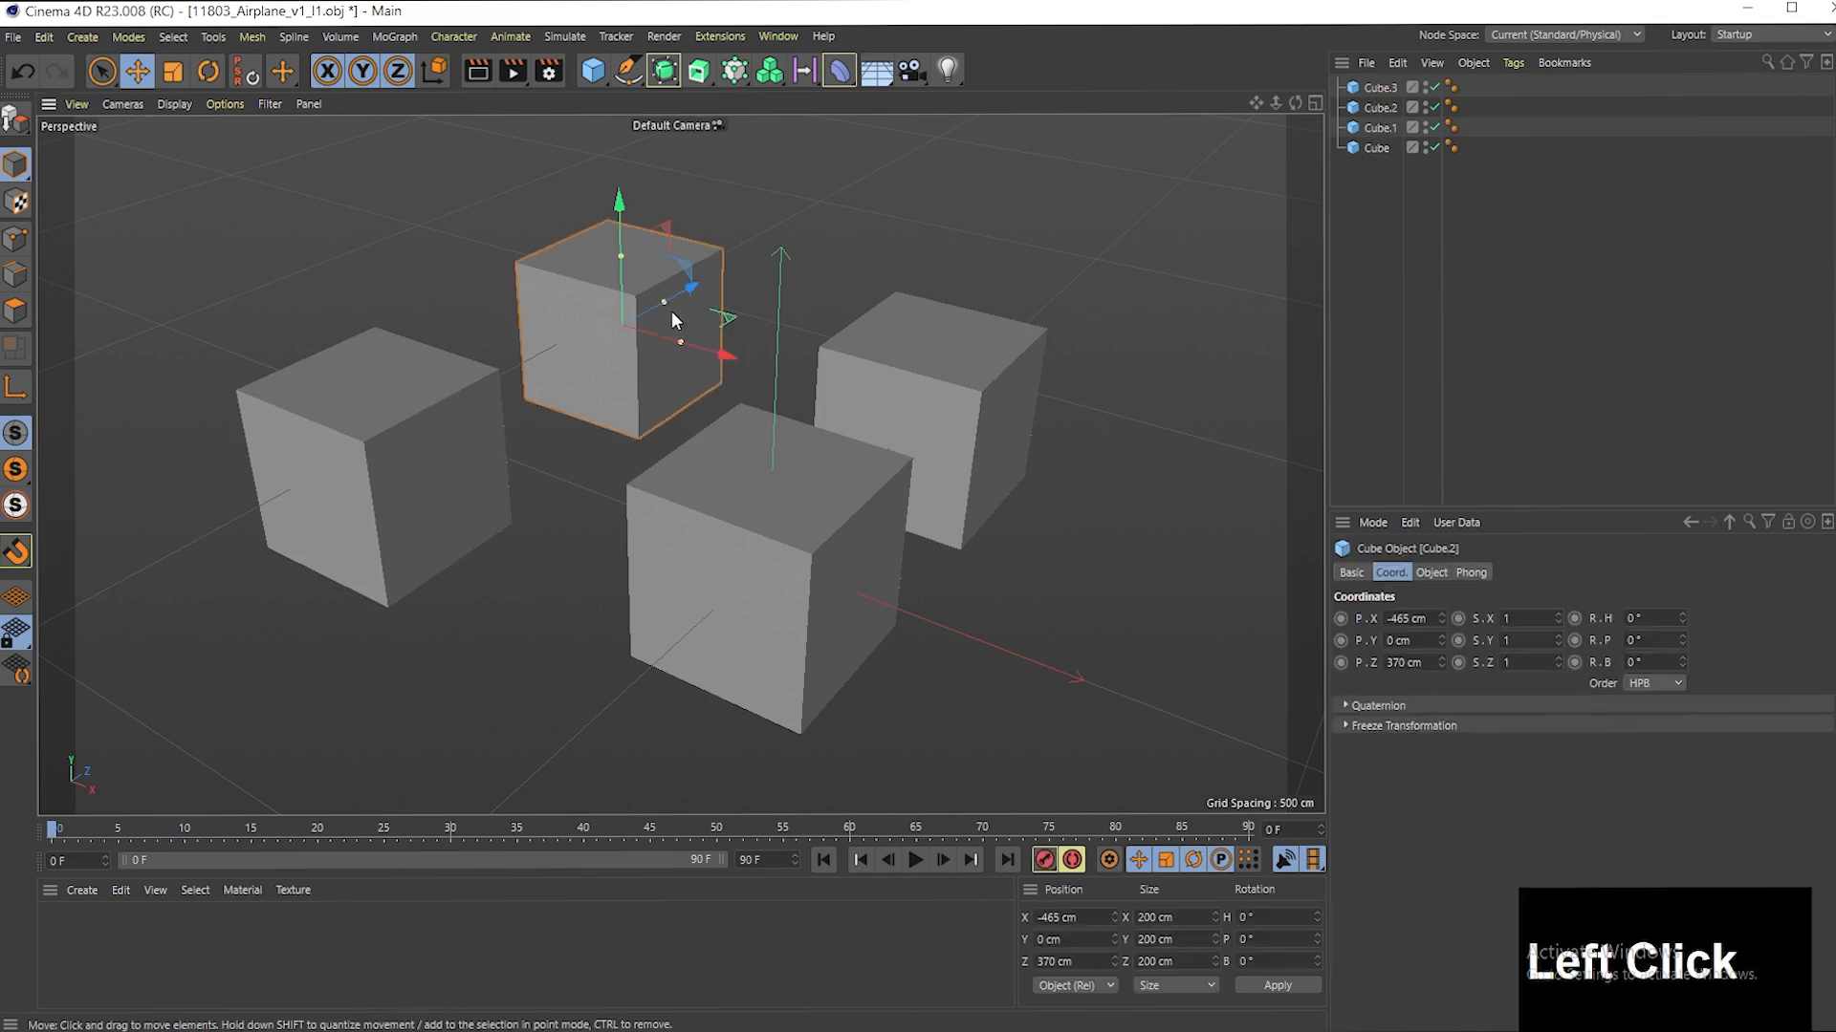
left_click(409, 464, "shift")
left_click(759, 516, "shift")
left_click(966, 360, "shift")
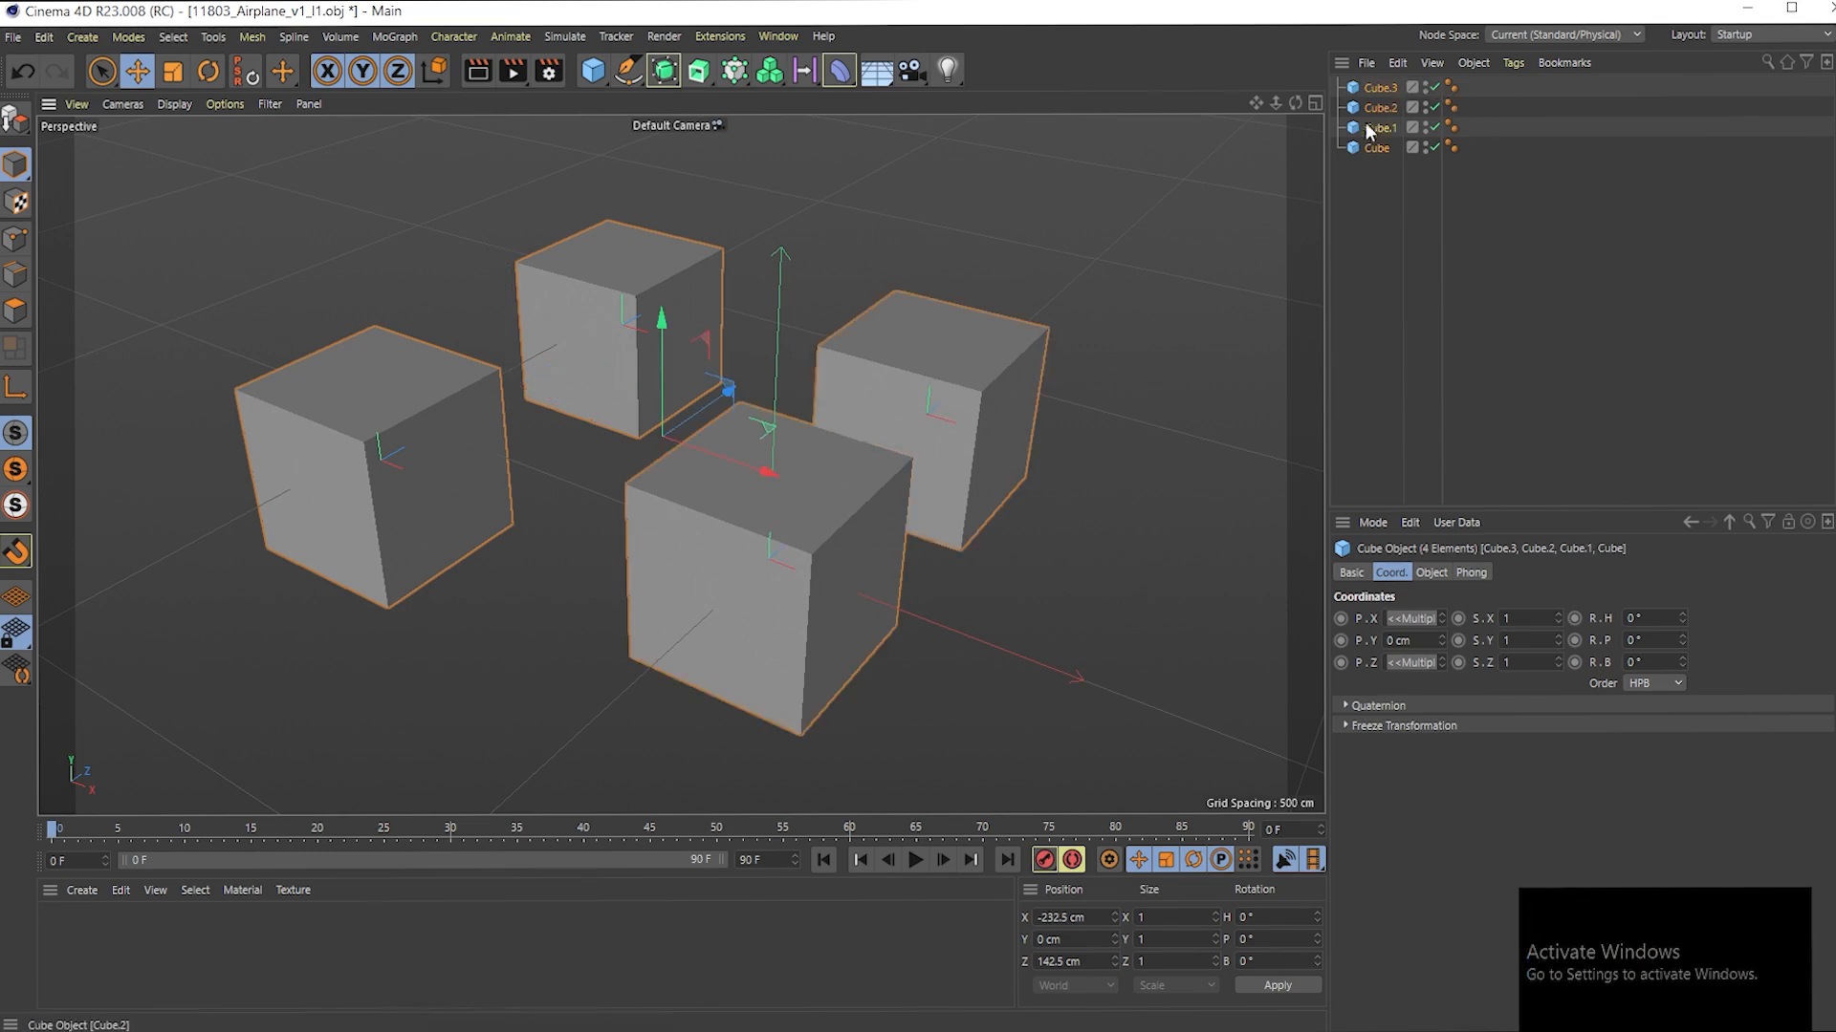
left_click_drag(765, 470, 827, 502)
key("ctrl+z")
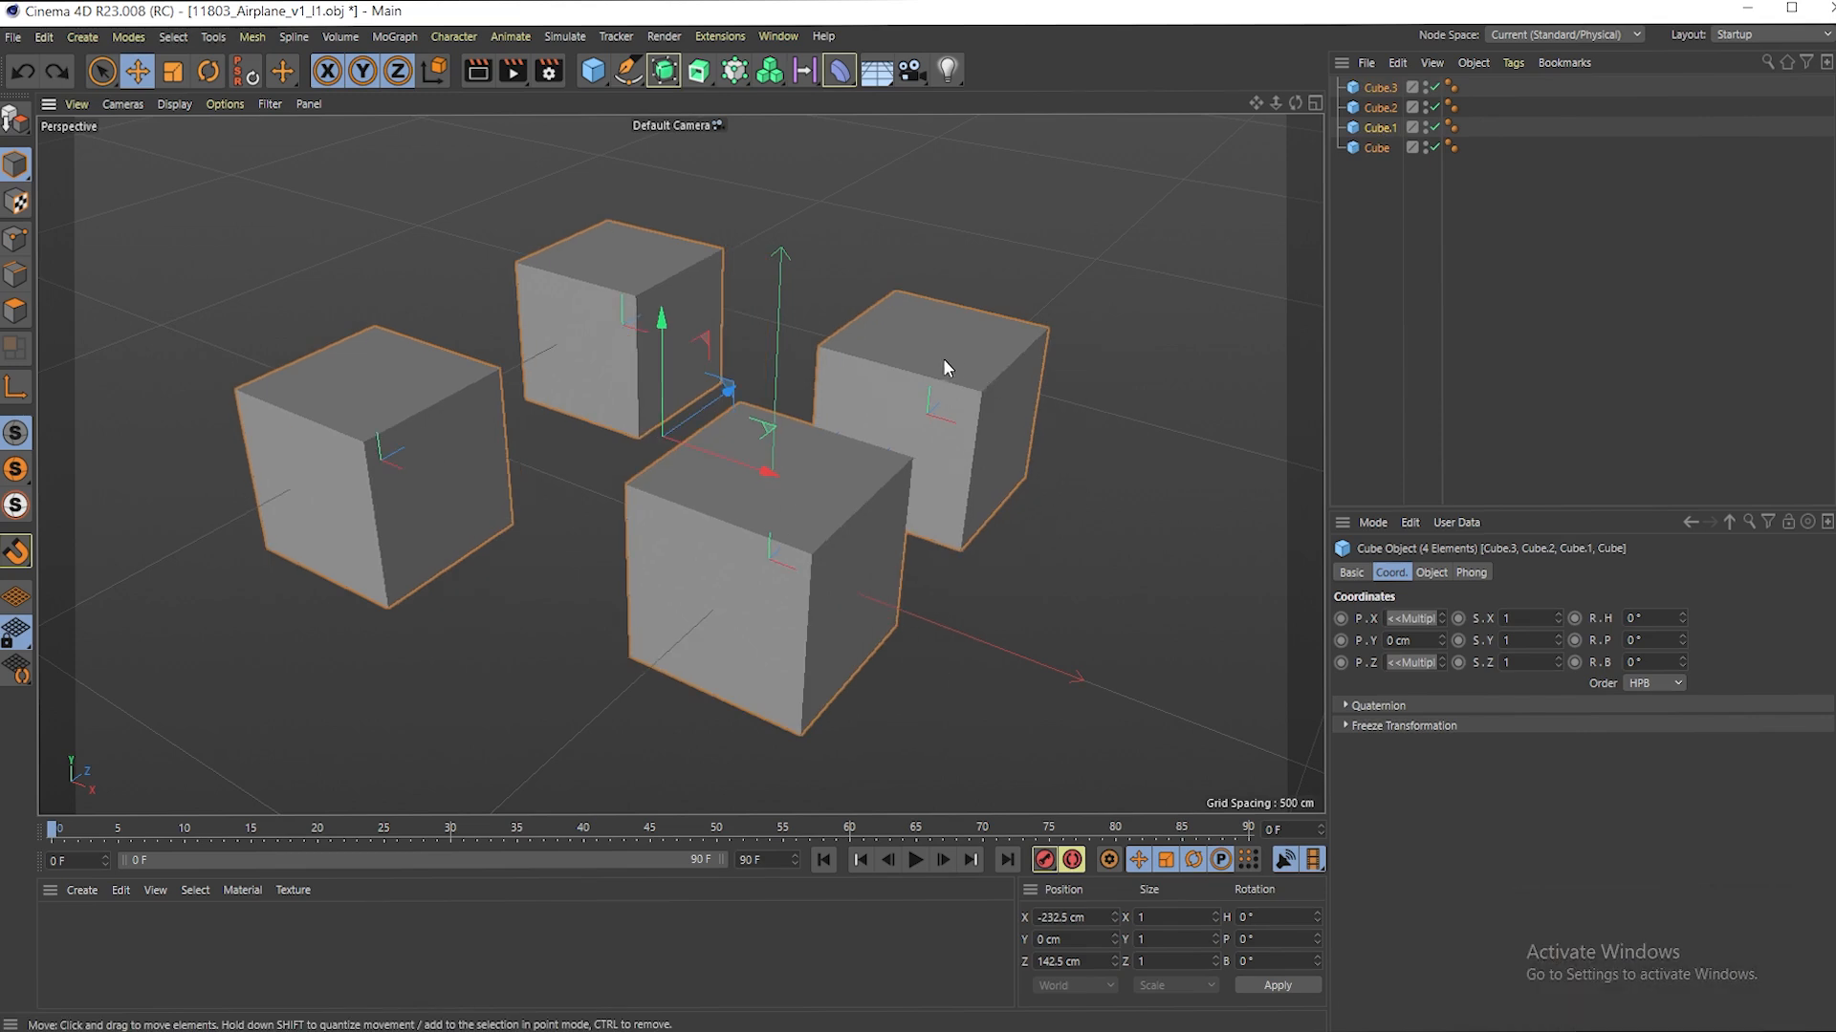
left_click(1140, 277)
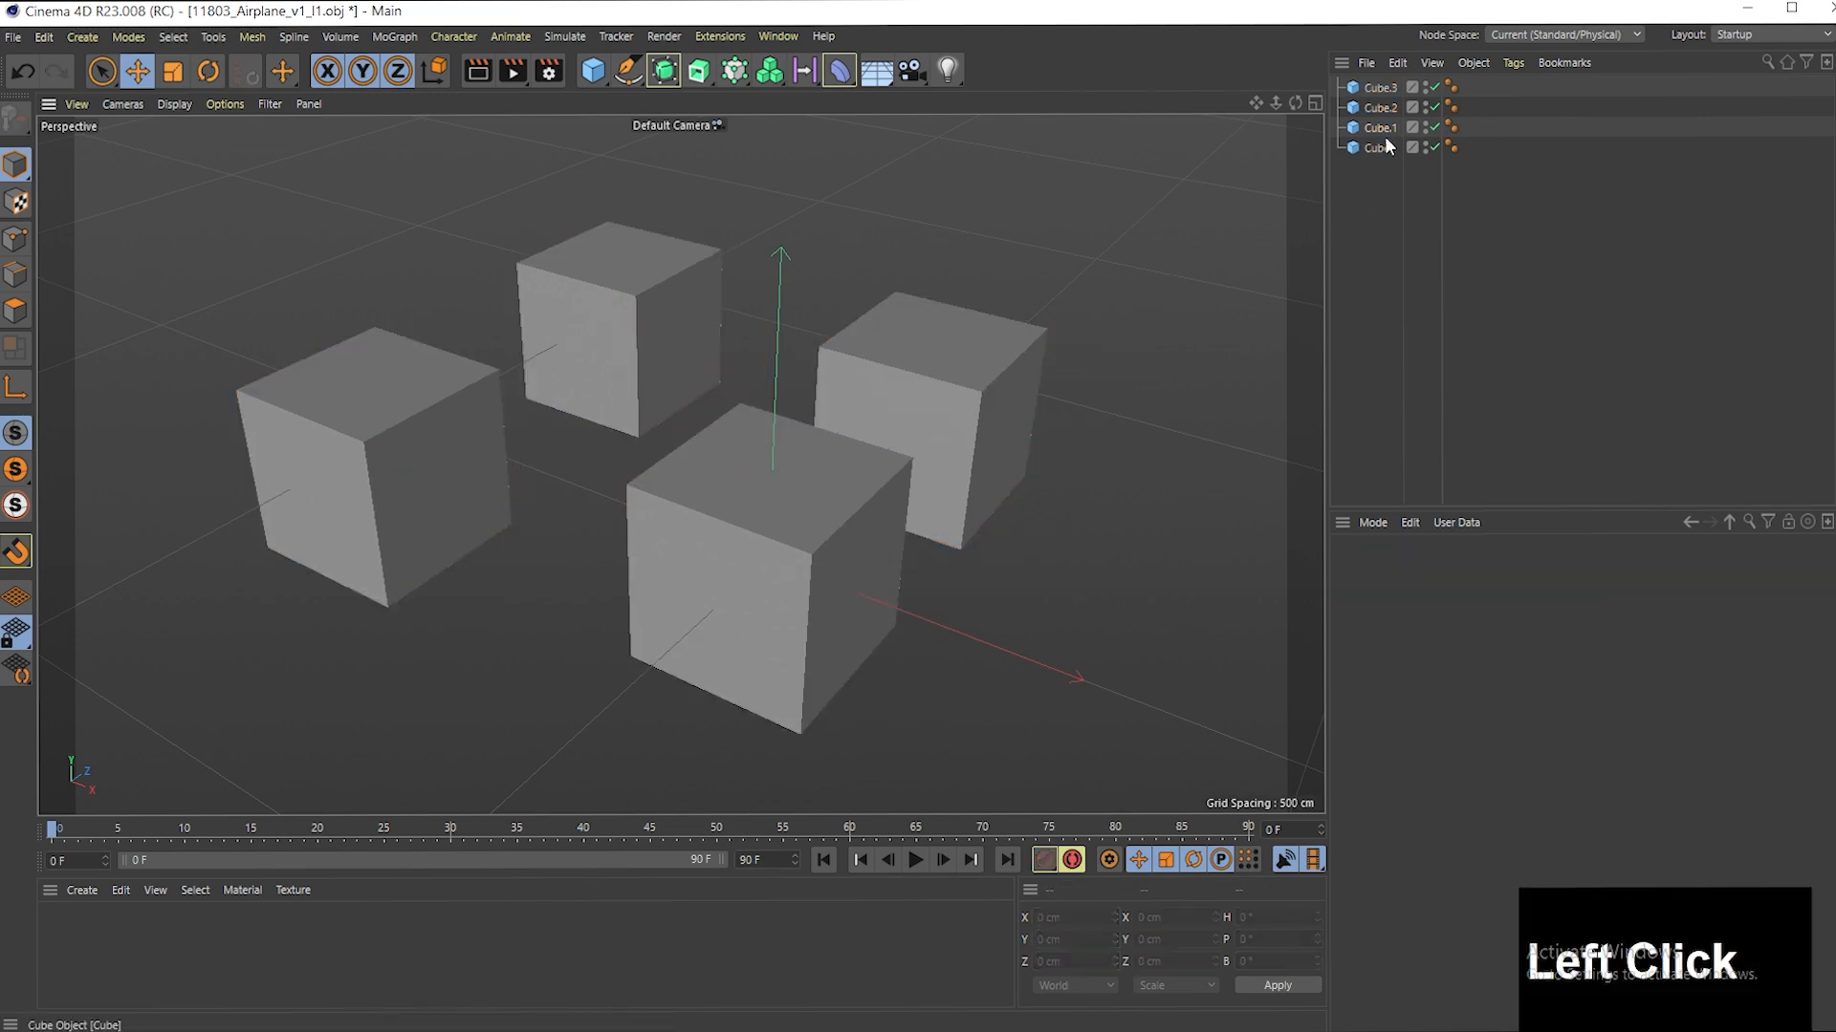
- Select all four cubes and rotate them together around their shared centre to a heading of 20°
left_click_drag(1362, 186, 1407, 74)
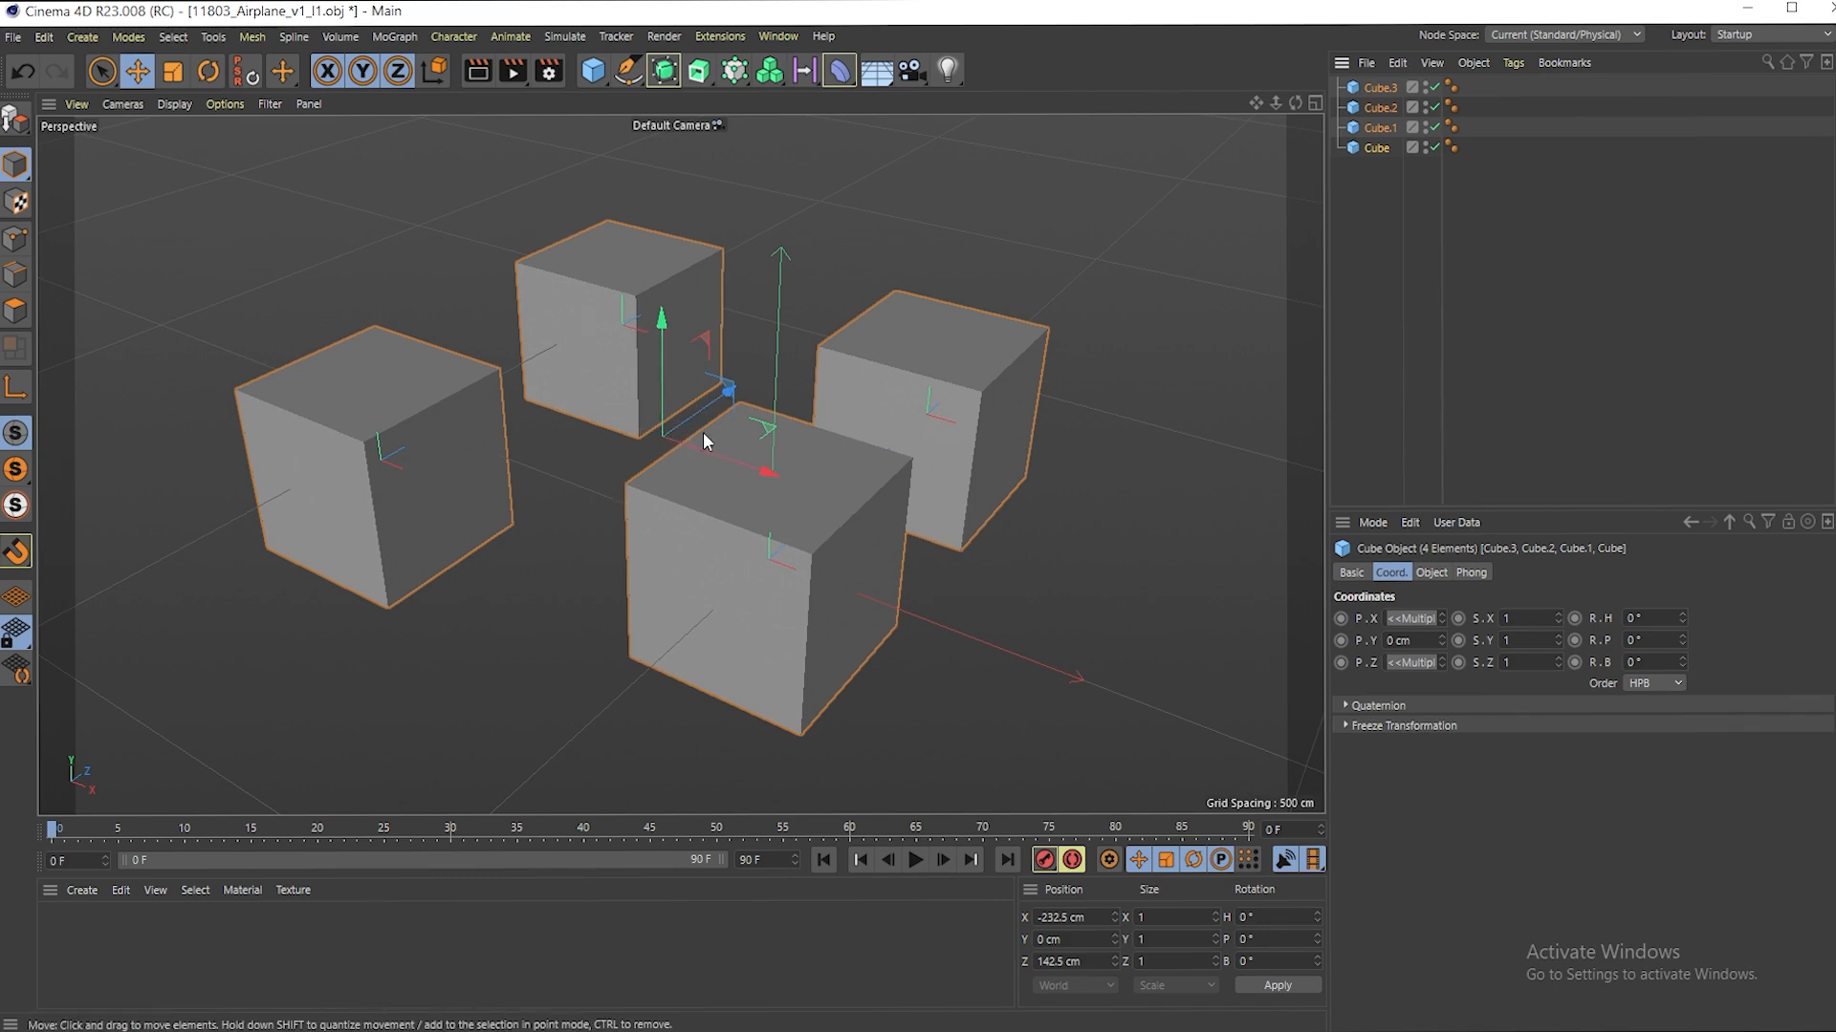
key("F5")
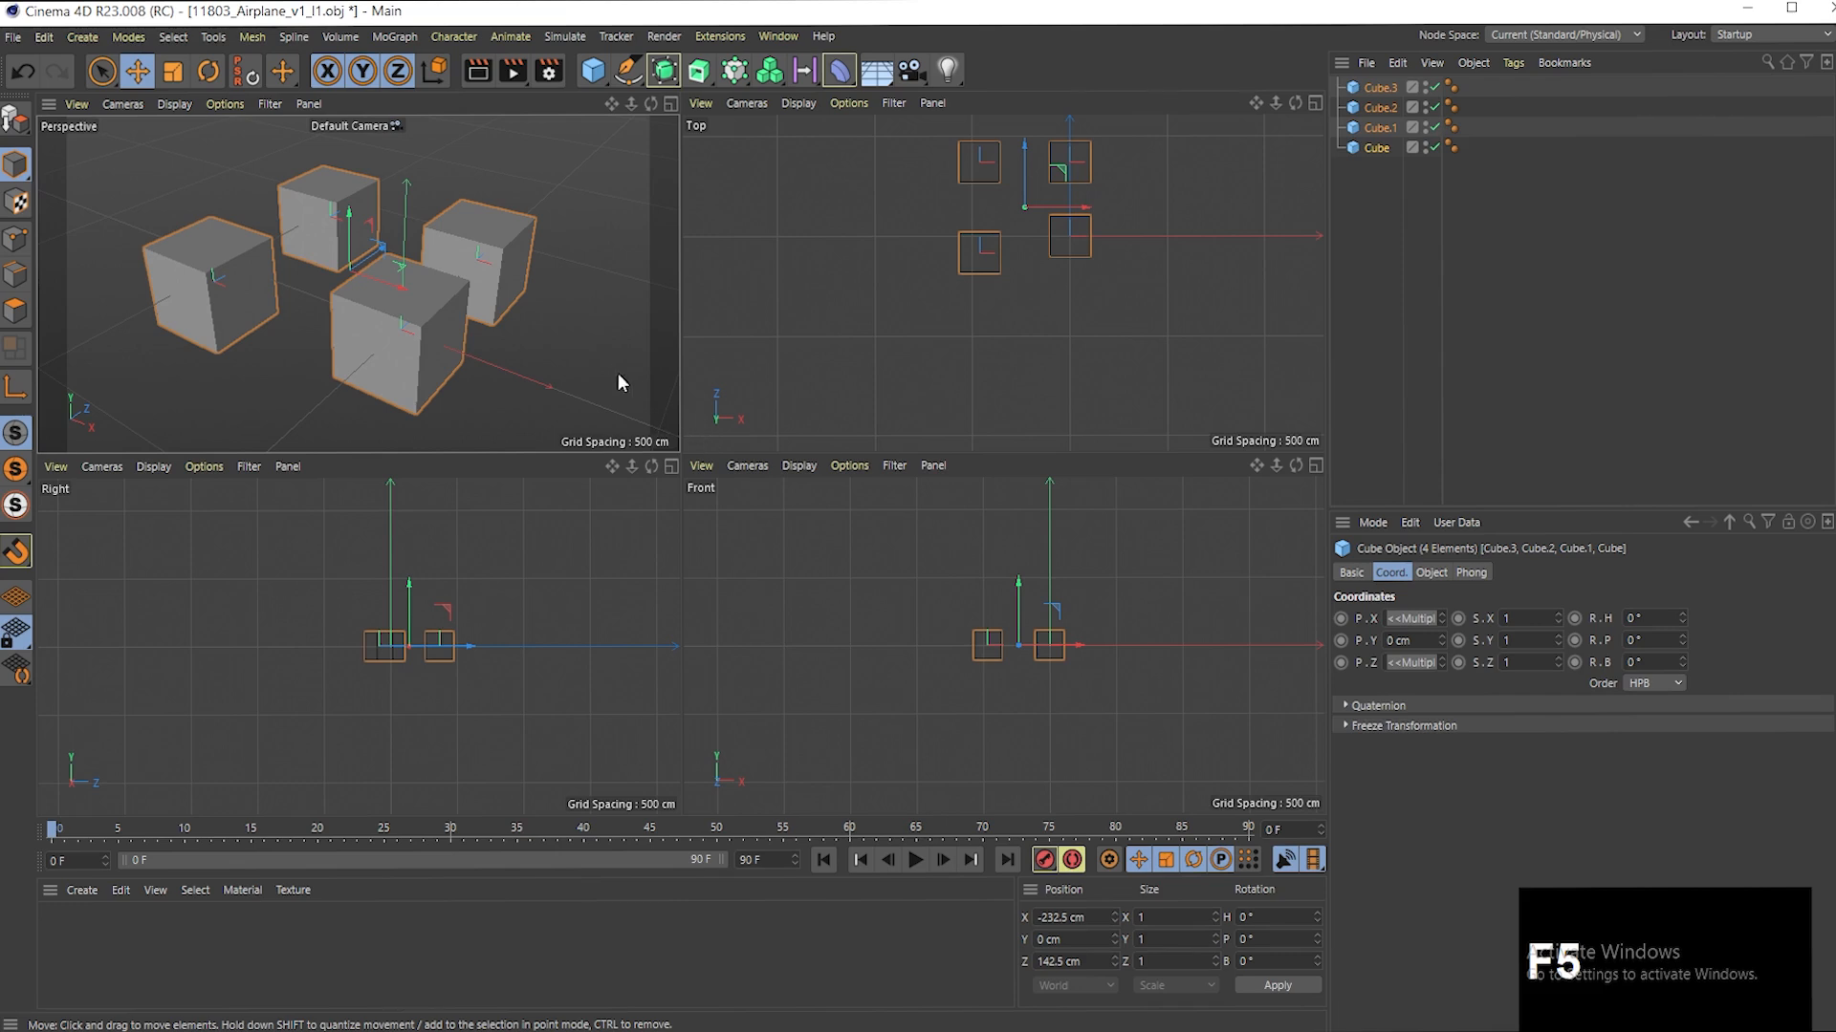
left_click_drag(1274, 102, 1230, 179)
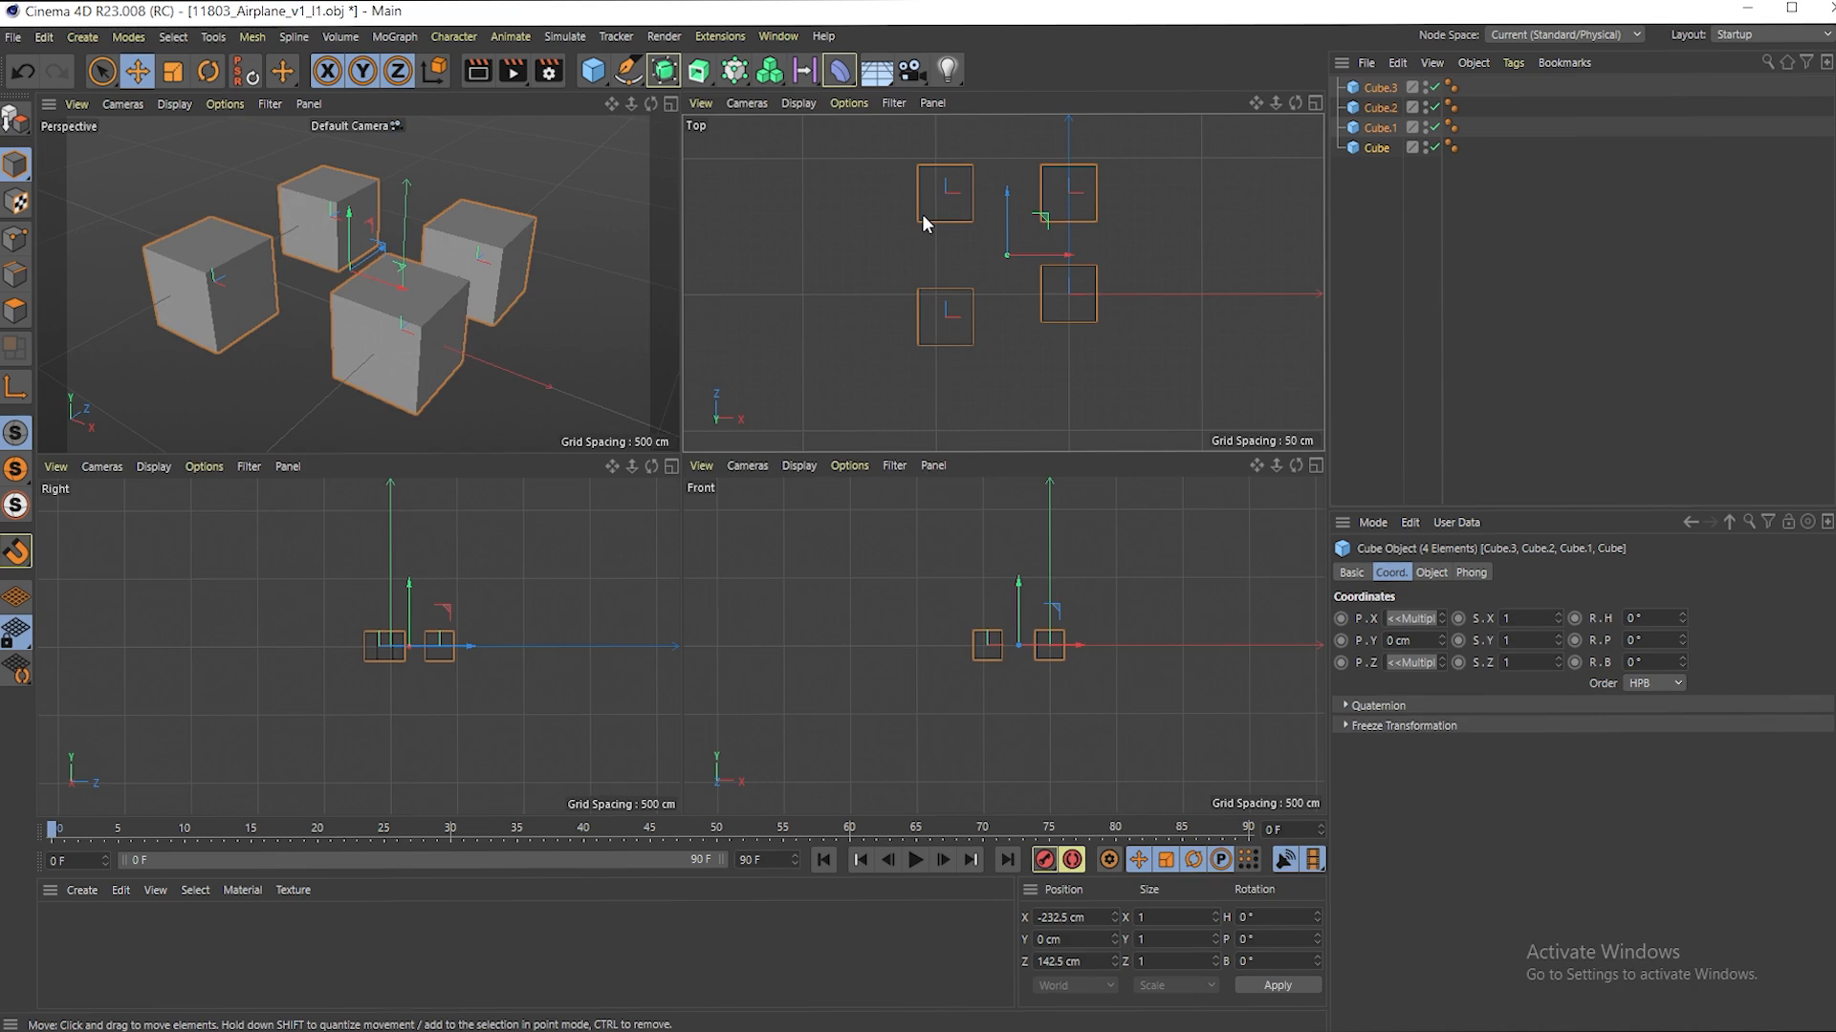
key("F2")
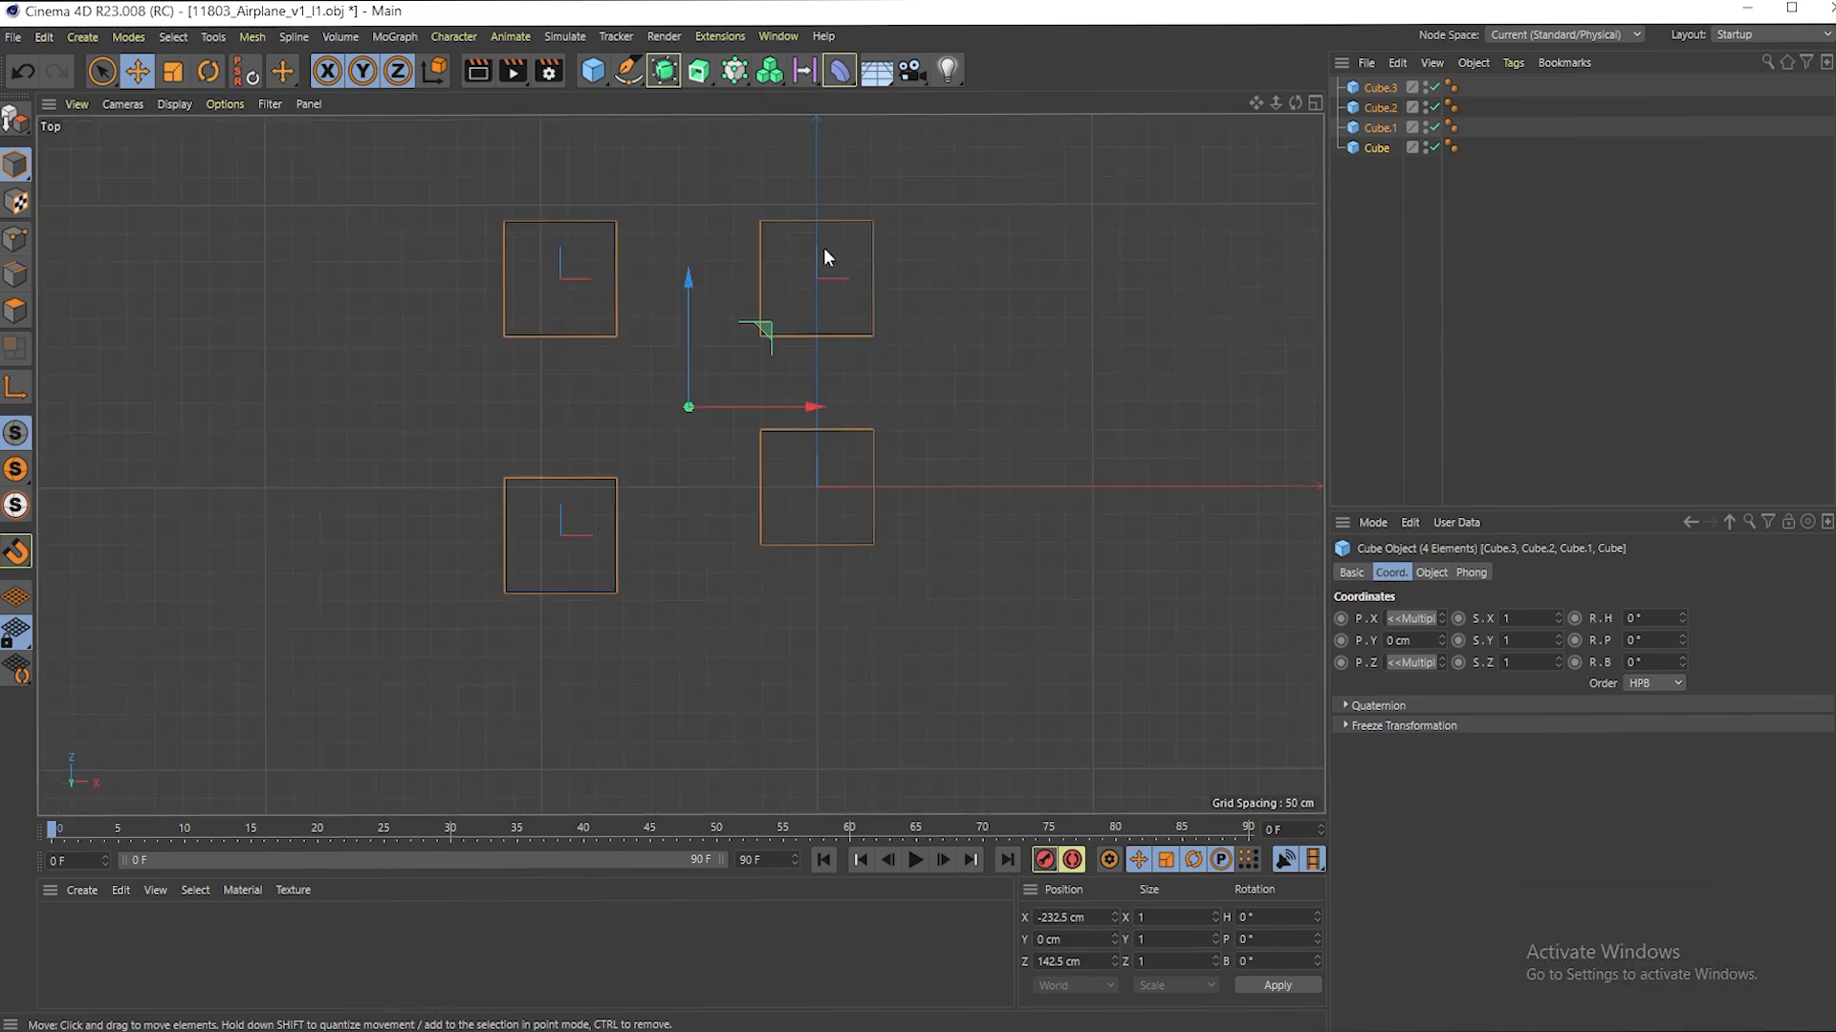
key("F1")
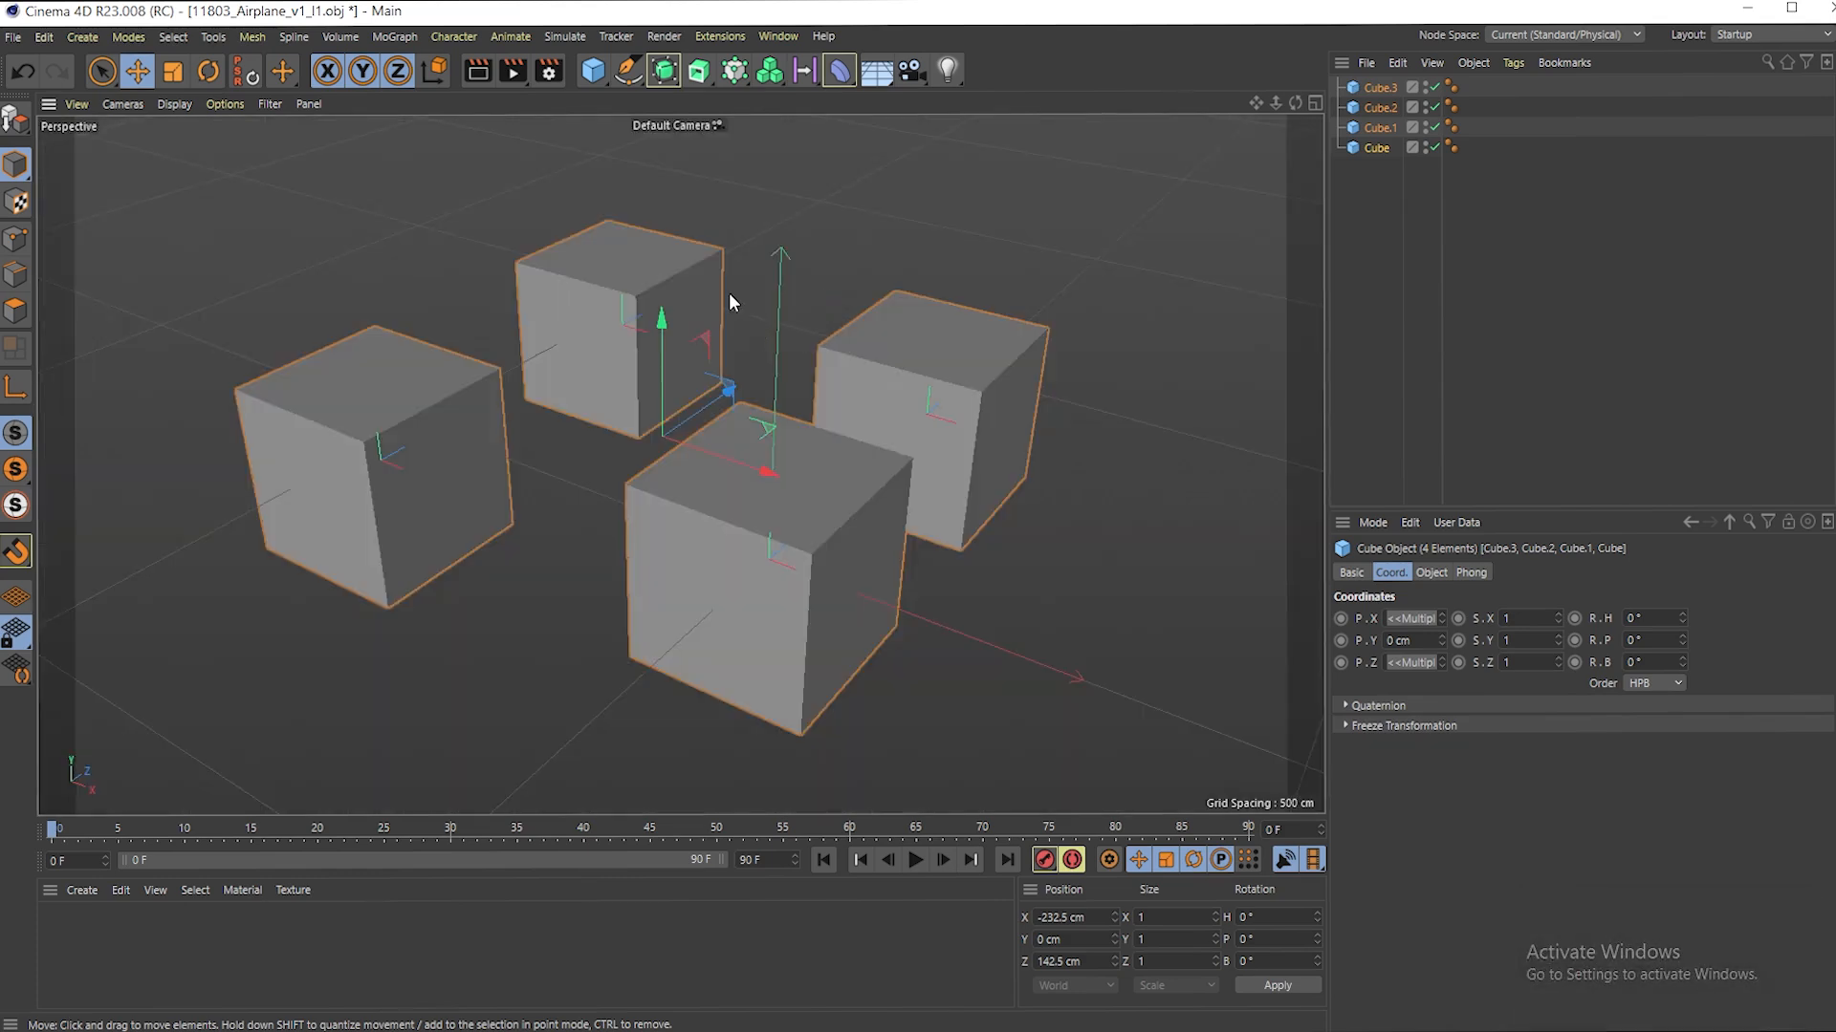
key("r")
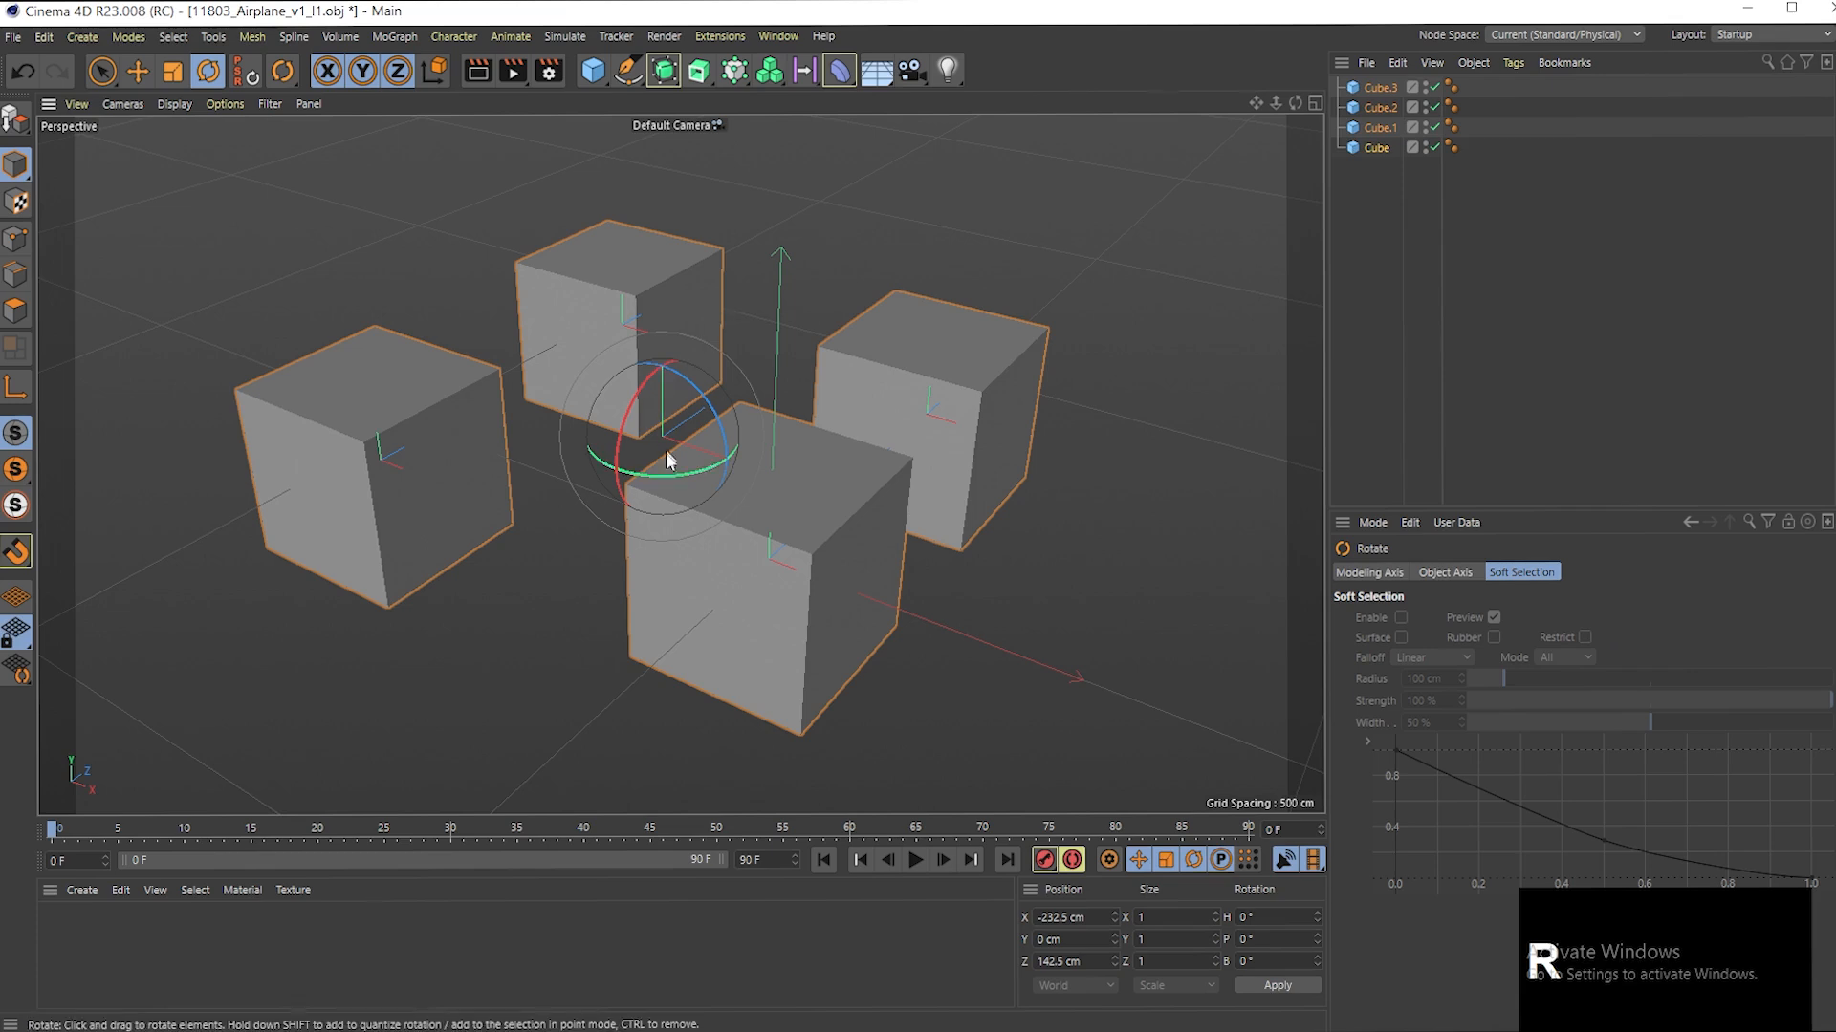
mouse_move(666, 483)
left_mouse_down()
mouse_move(757, 455)
mouse_move(814, 404)
mouse_move(790, 436)
mouse_move(670, 475)
left_mouse_up()
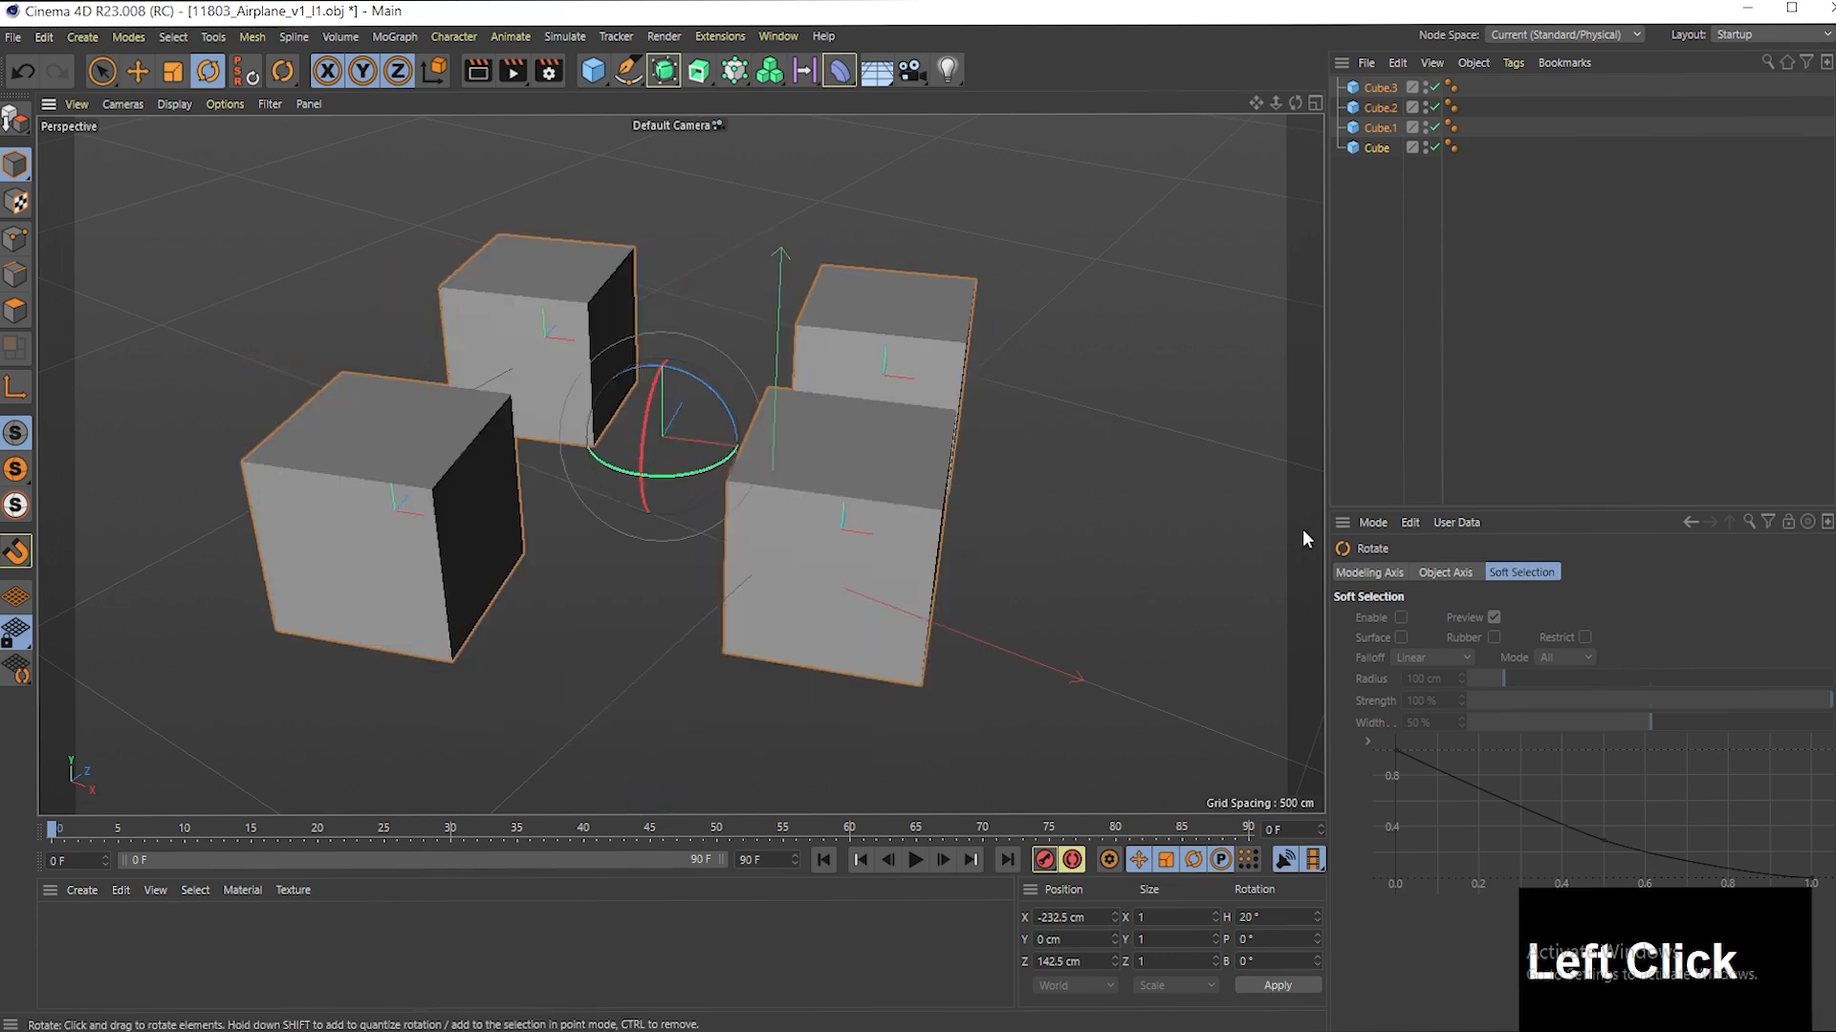
- Turn off quantizing in the Modeling Settings
left_click(1371, 521)
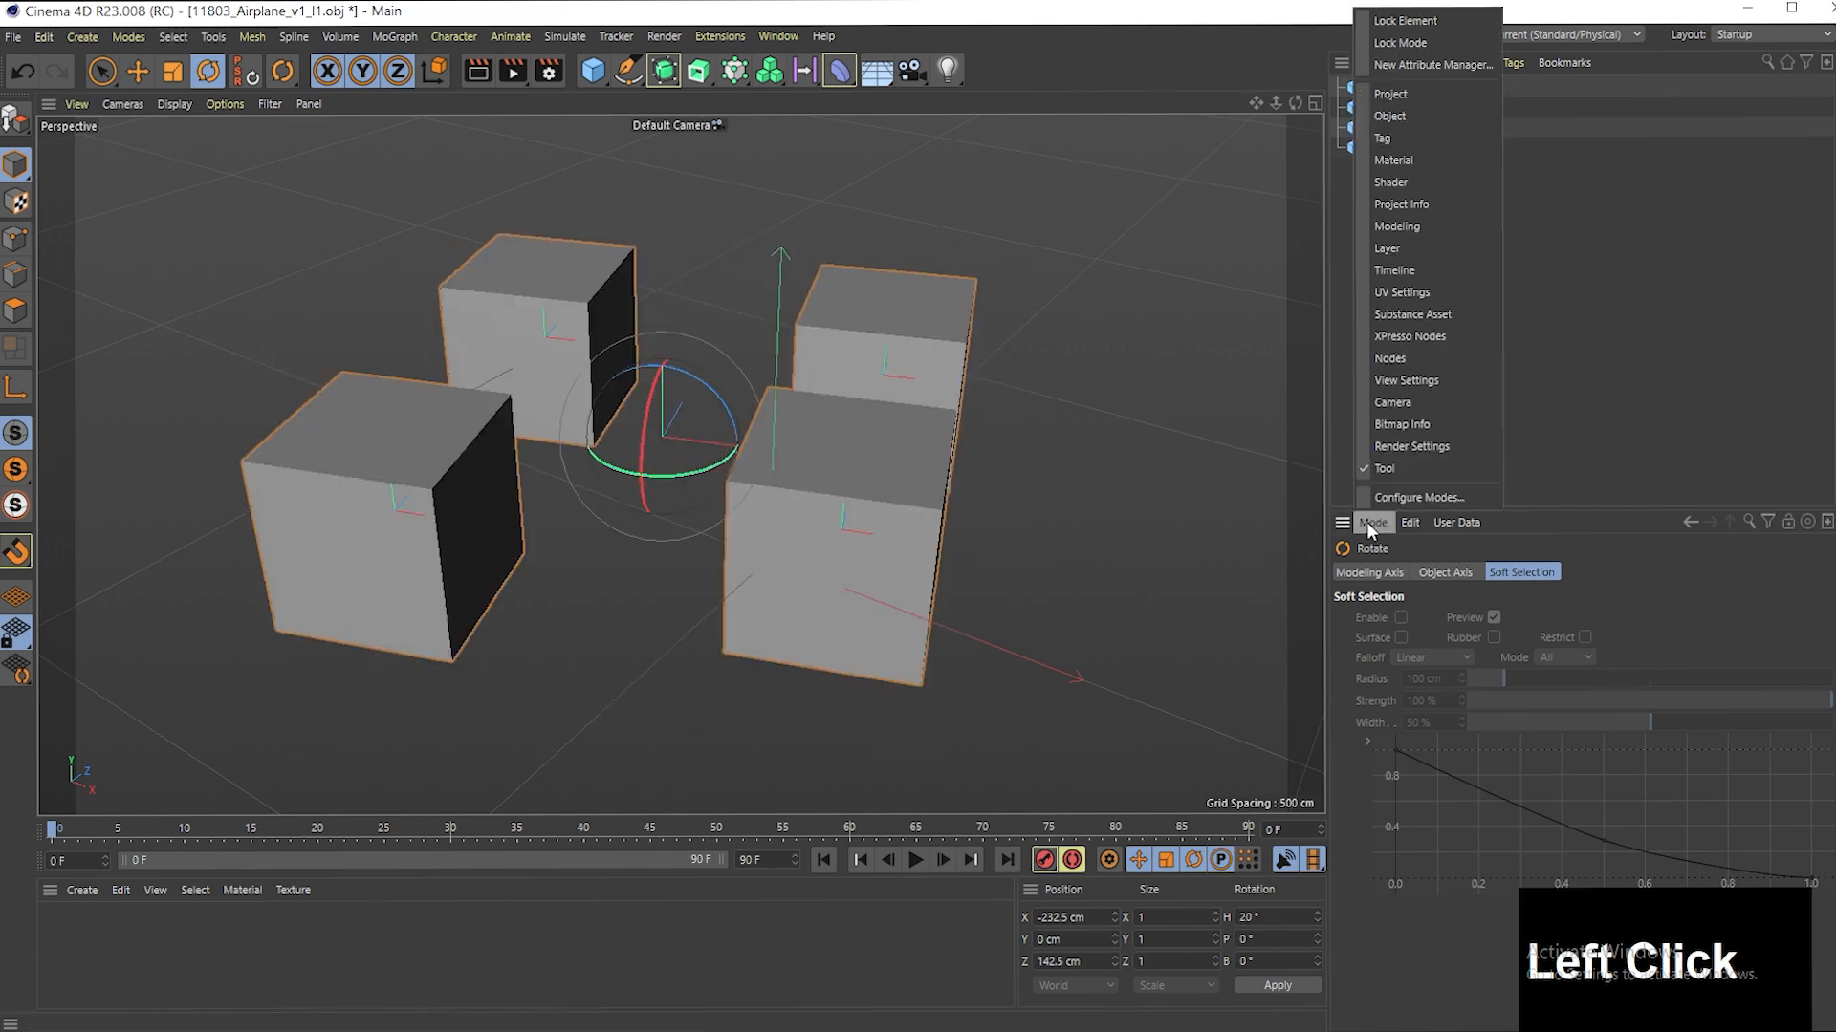
left_click(1419, 225)
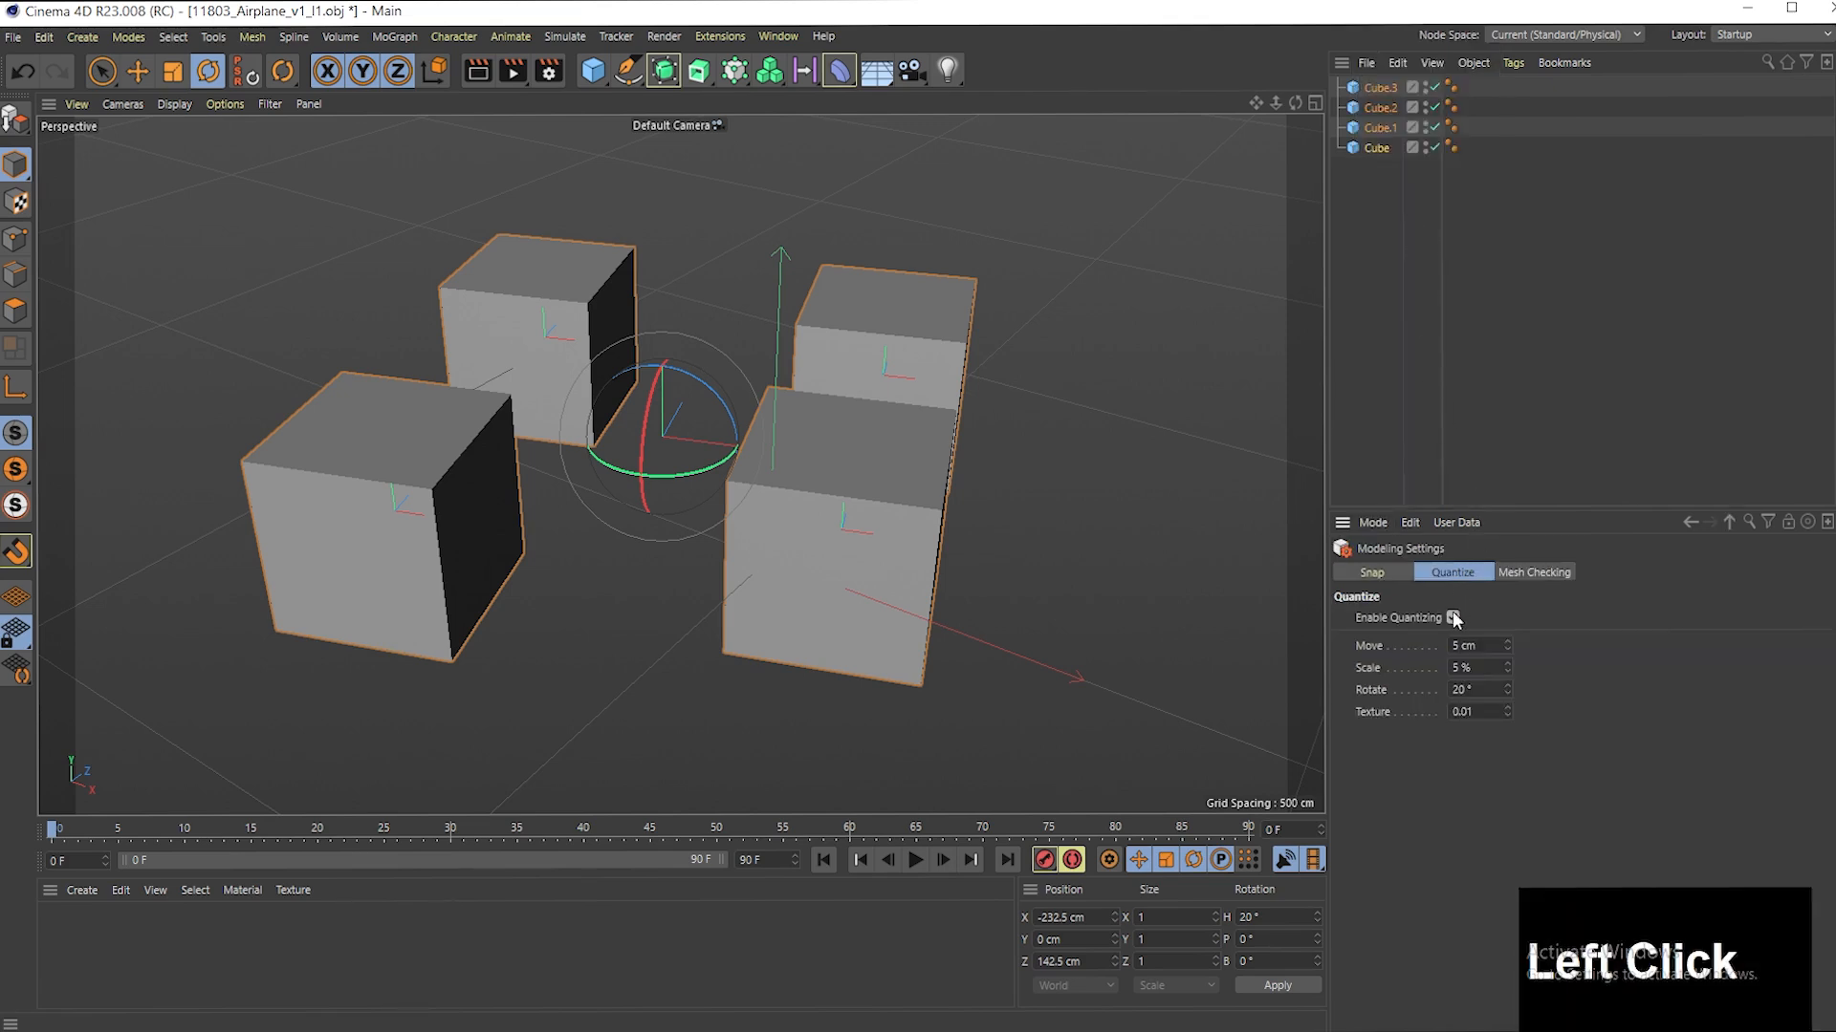
left_click(1002, 436)
- Reselect all four cubes and rotate them freely as a group to a heading of about 37.6°
left_click_drag(1374, 188, 1392, 84)
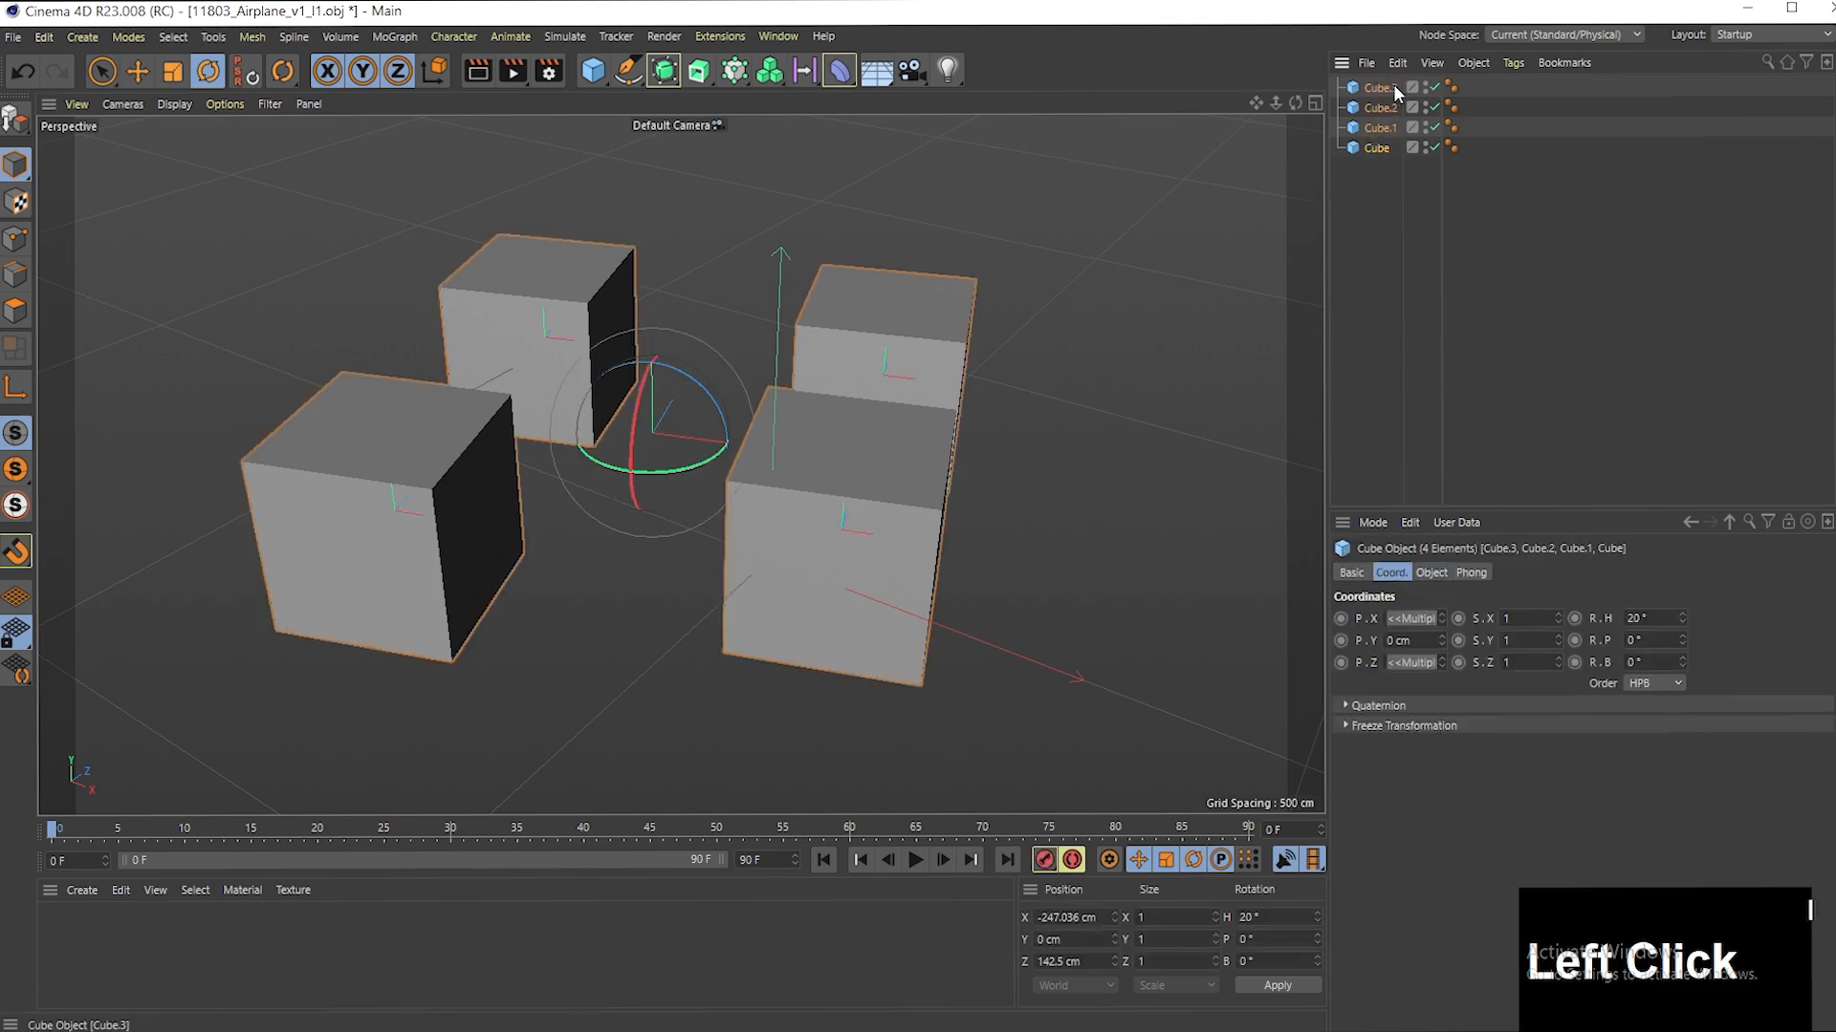
mouse_move(690, 466)
left_mouse_down()
mouse_move(607, 469)
mouse_move(709, 483)
left_mouse_up()
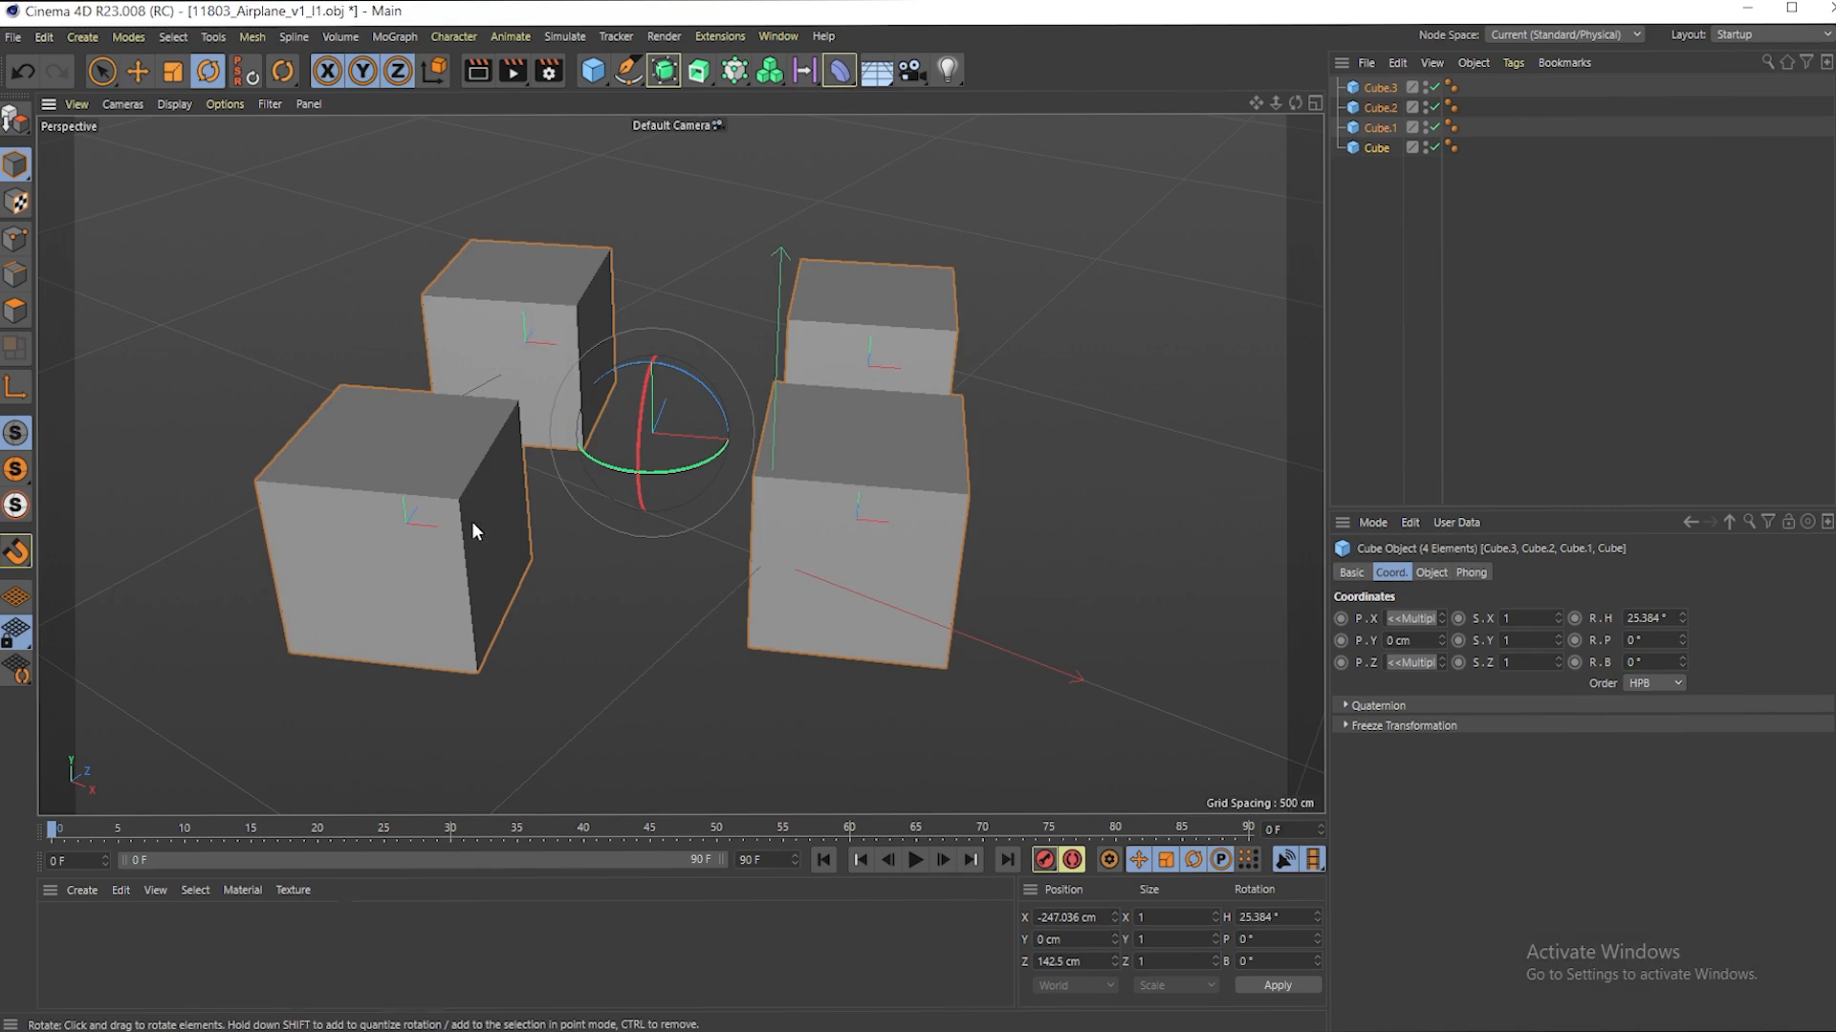
left_click(1379, 192)
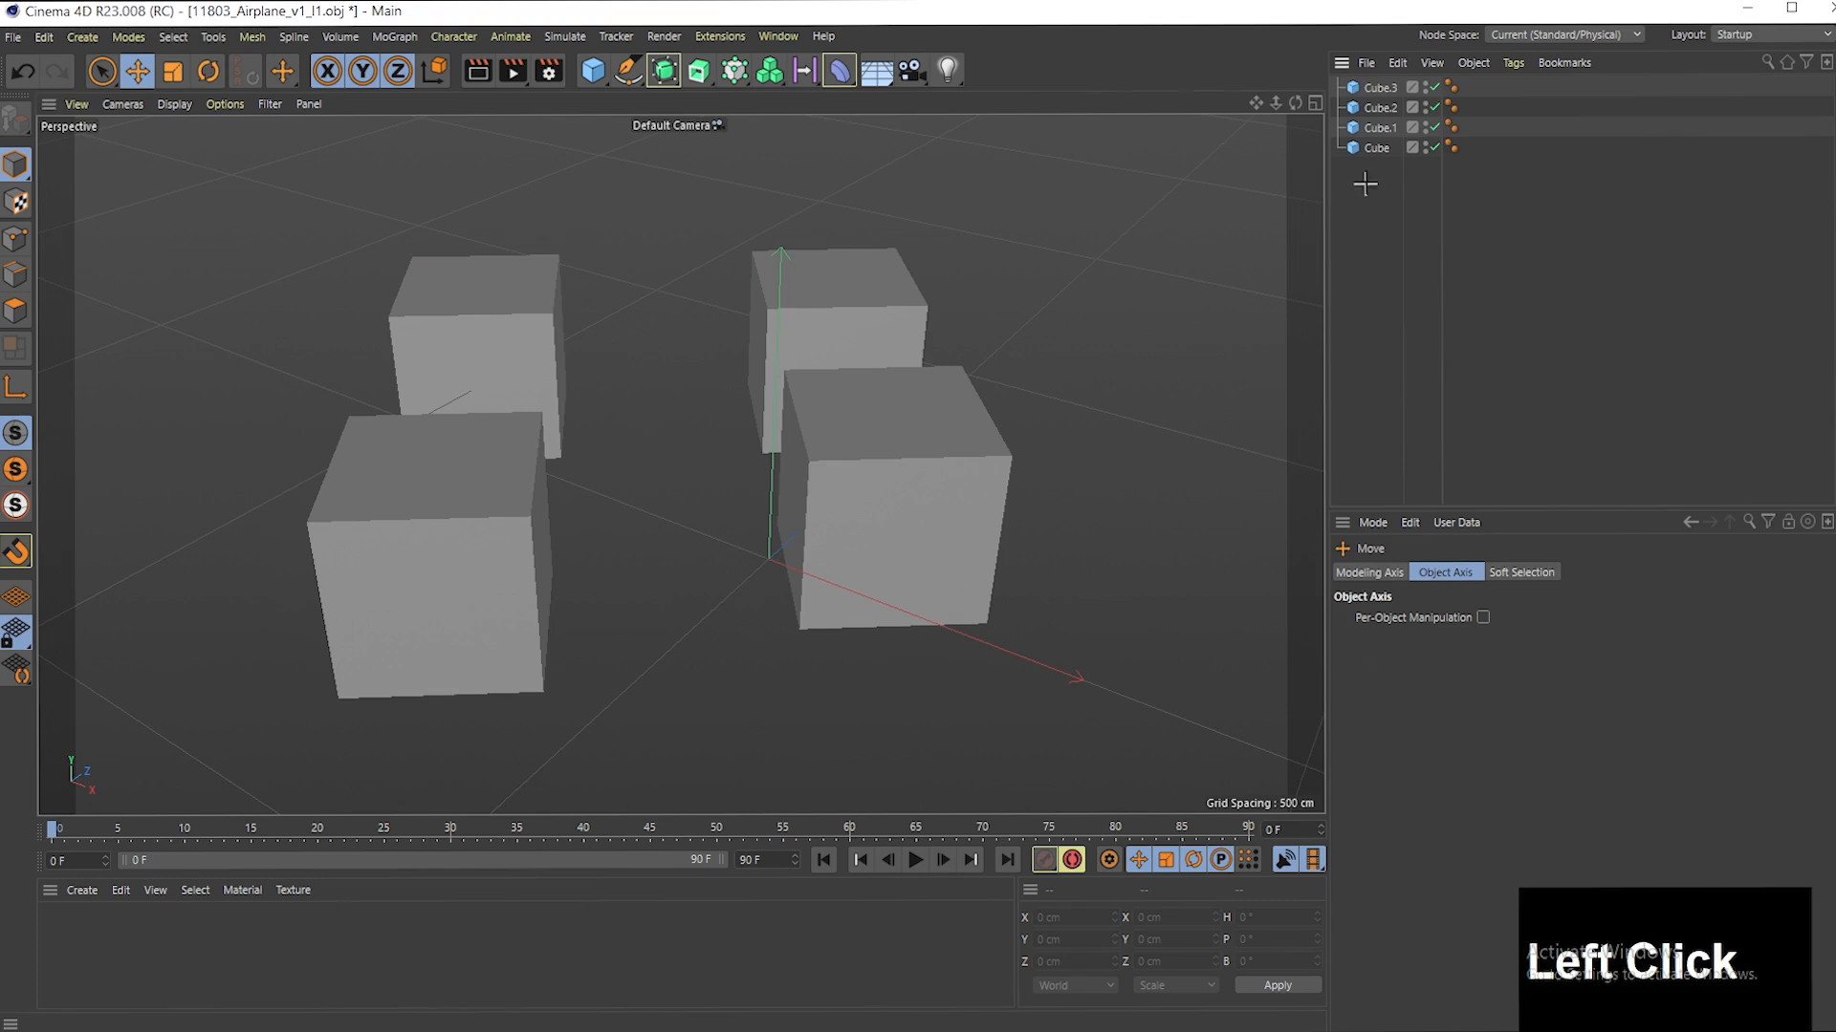
left_click_drag(1367, 187, 1391, 86)
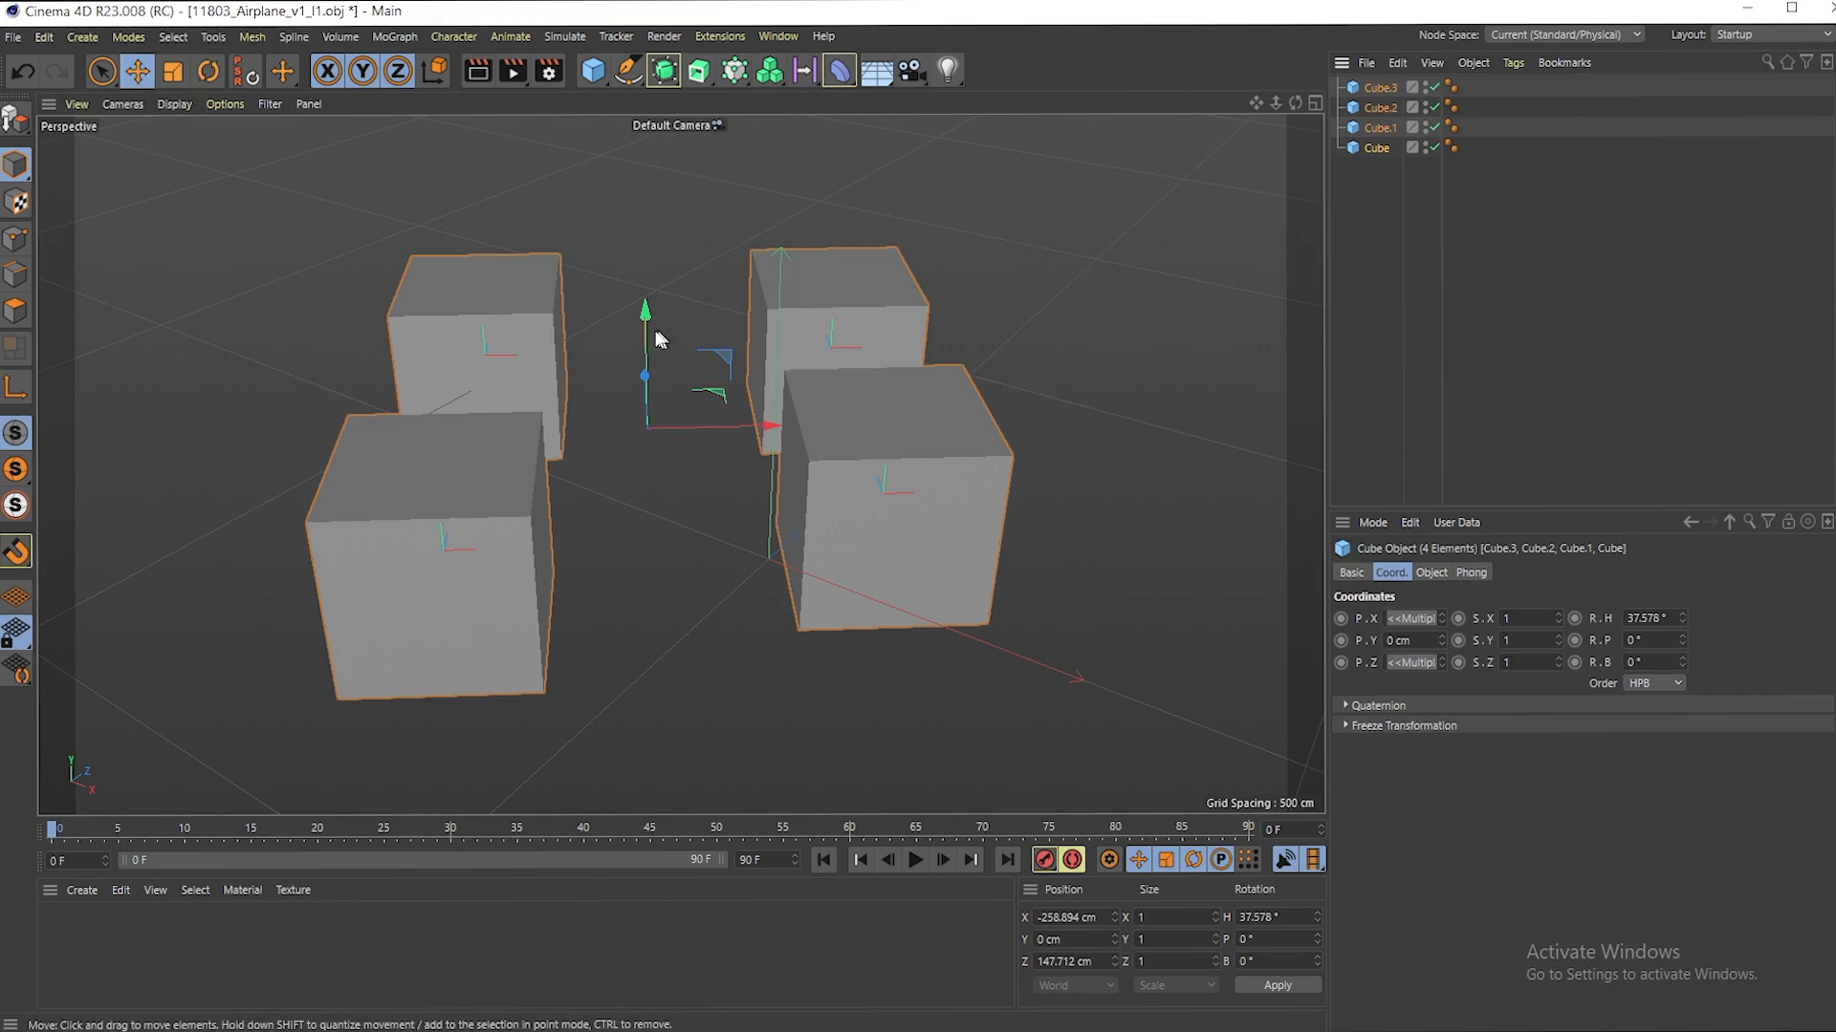
- Enable Per-Object Manipulation for the Rotate tool and turn each cube about its own axis to a heading of about 77.8°
left_click(208, 72)
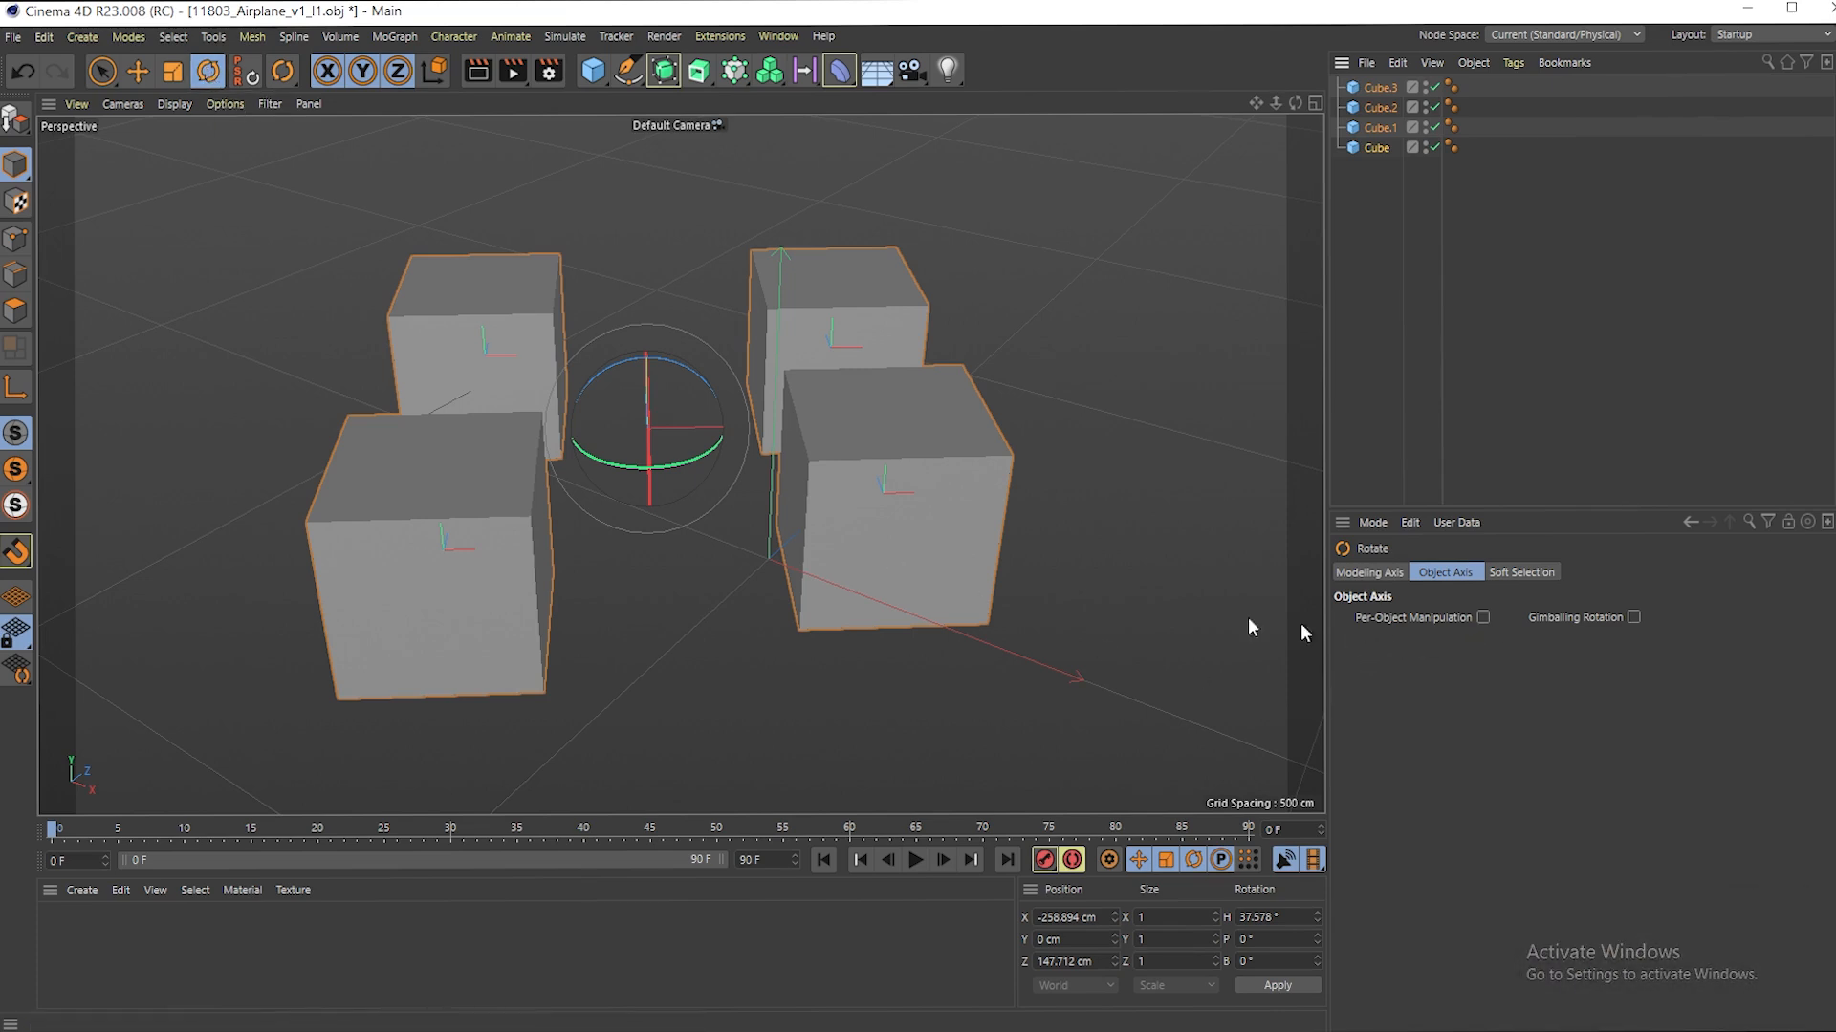
left_click(1482, 619)
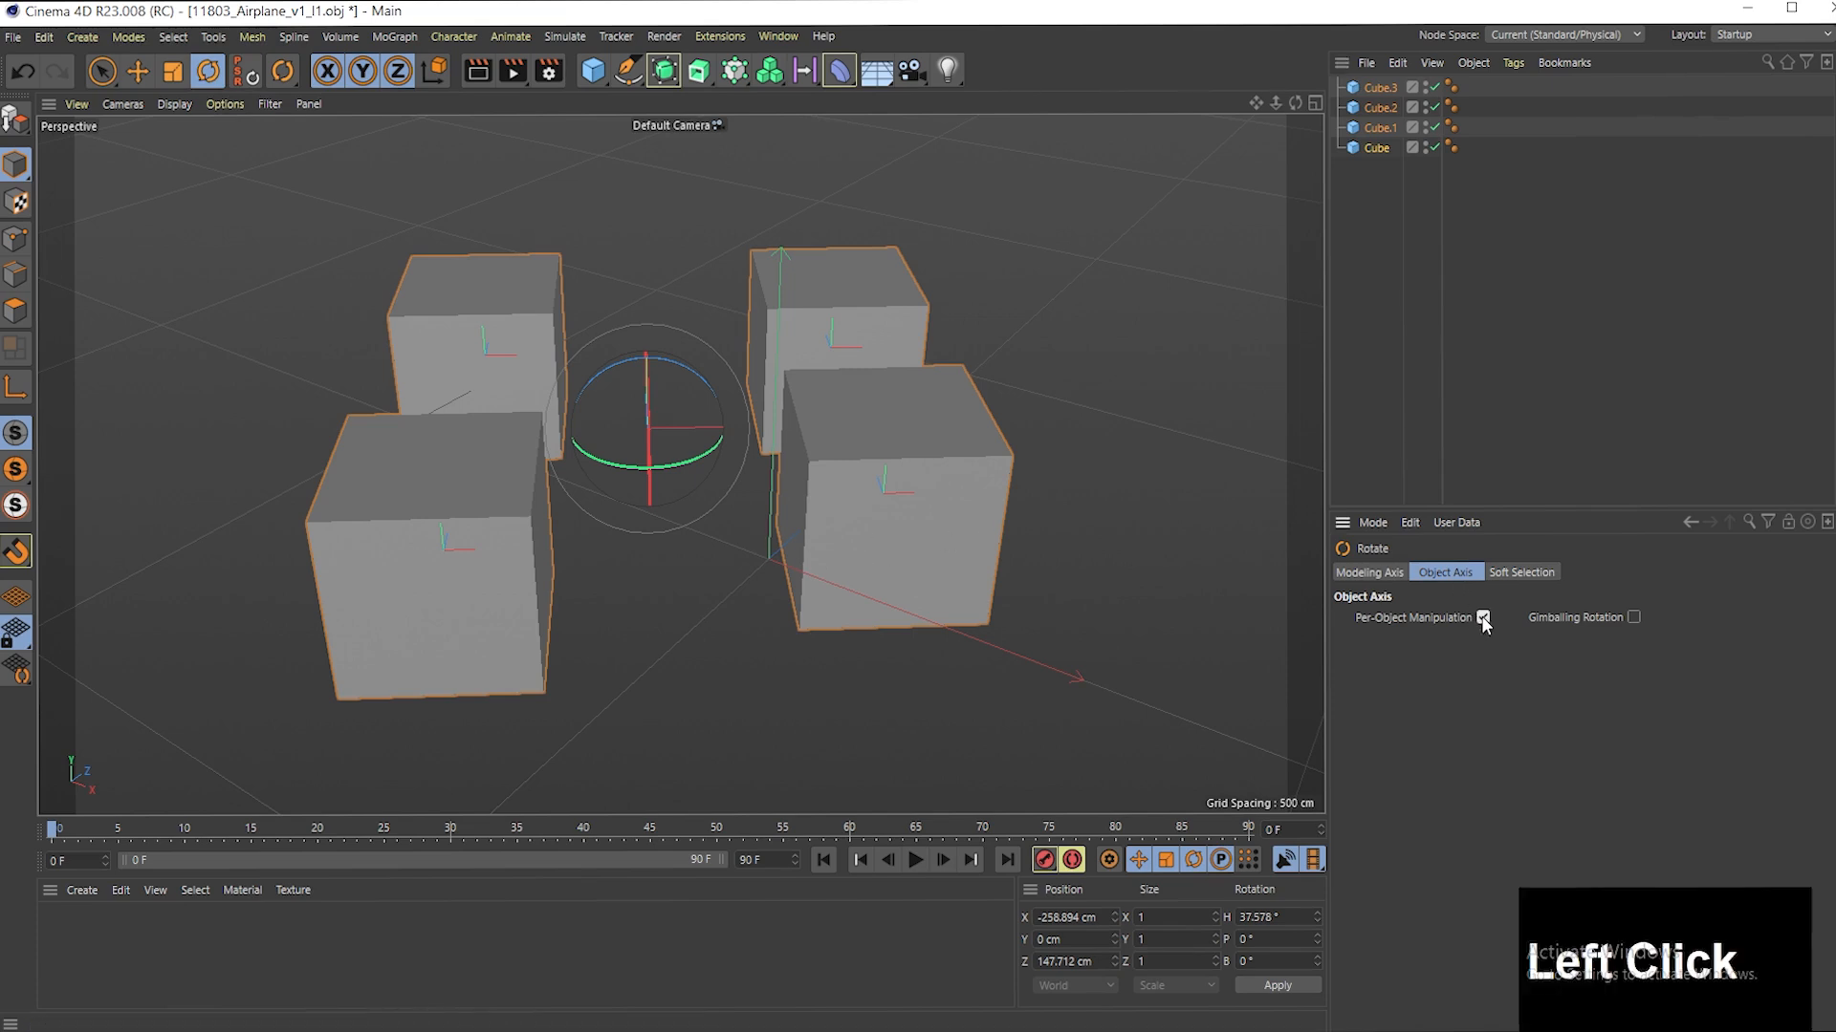
left_click_drag(663, 462, 737, 461)
- Rotate each cube in place to a heading of about 336.4° in the top view, and to about 344.2° in perspective
key("F5")
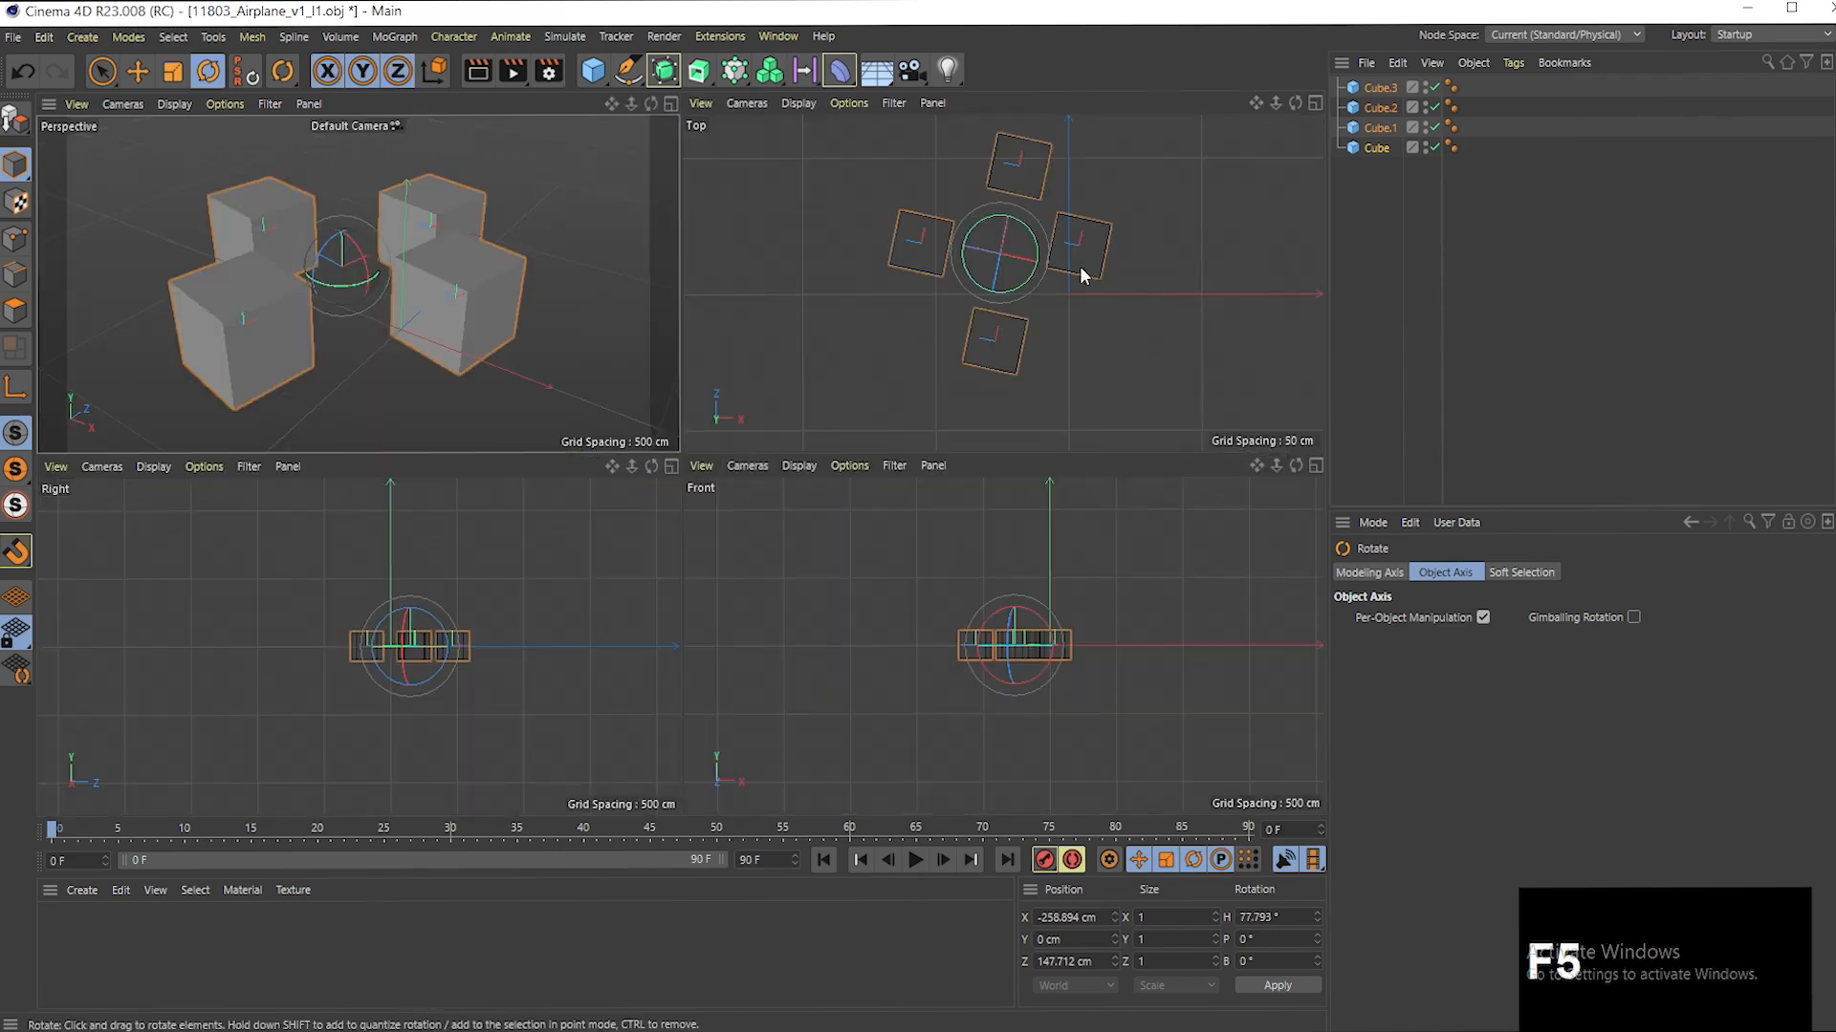
key("F2")
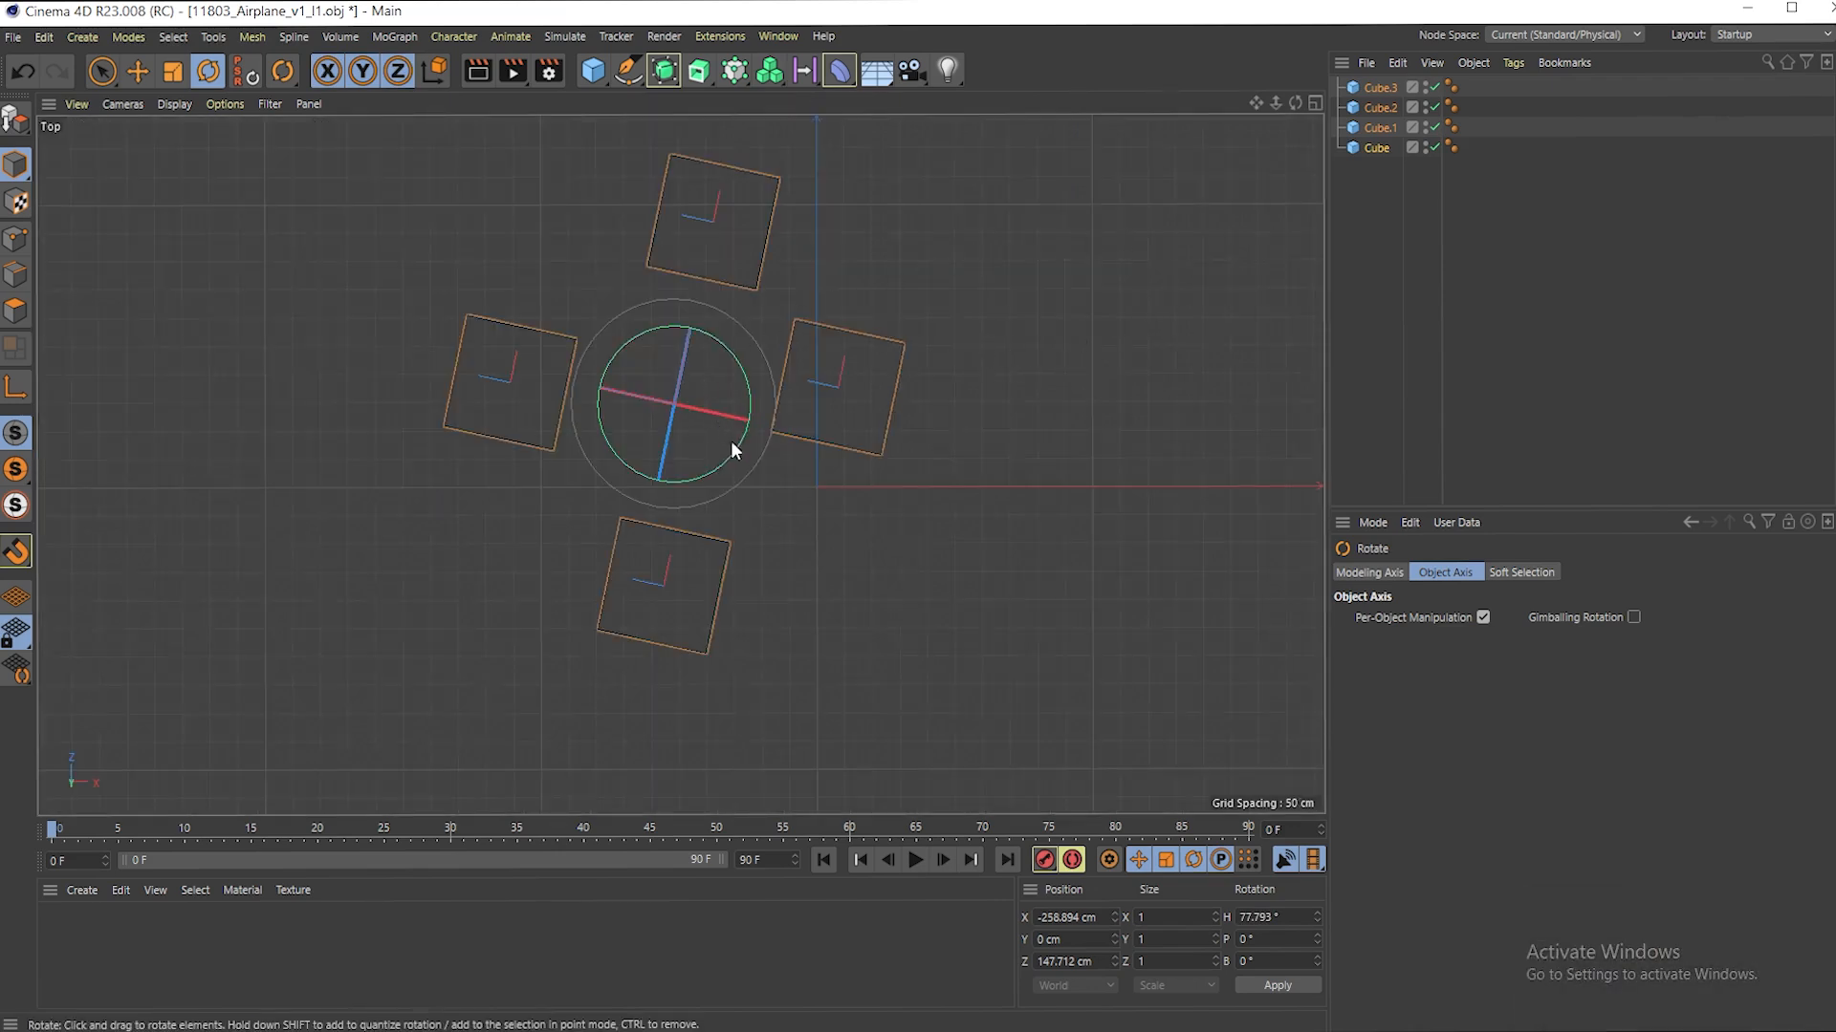
left_click_drag(731, 449, 631, 444)
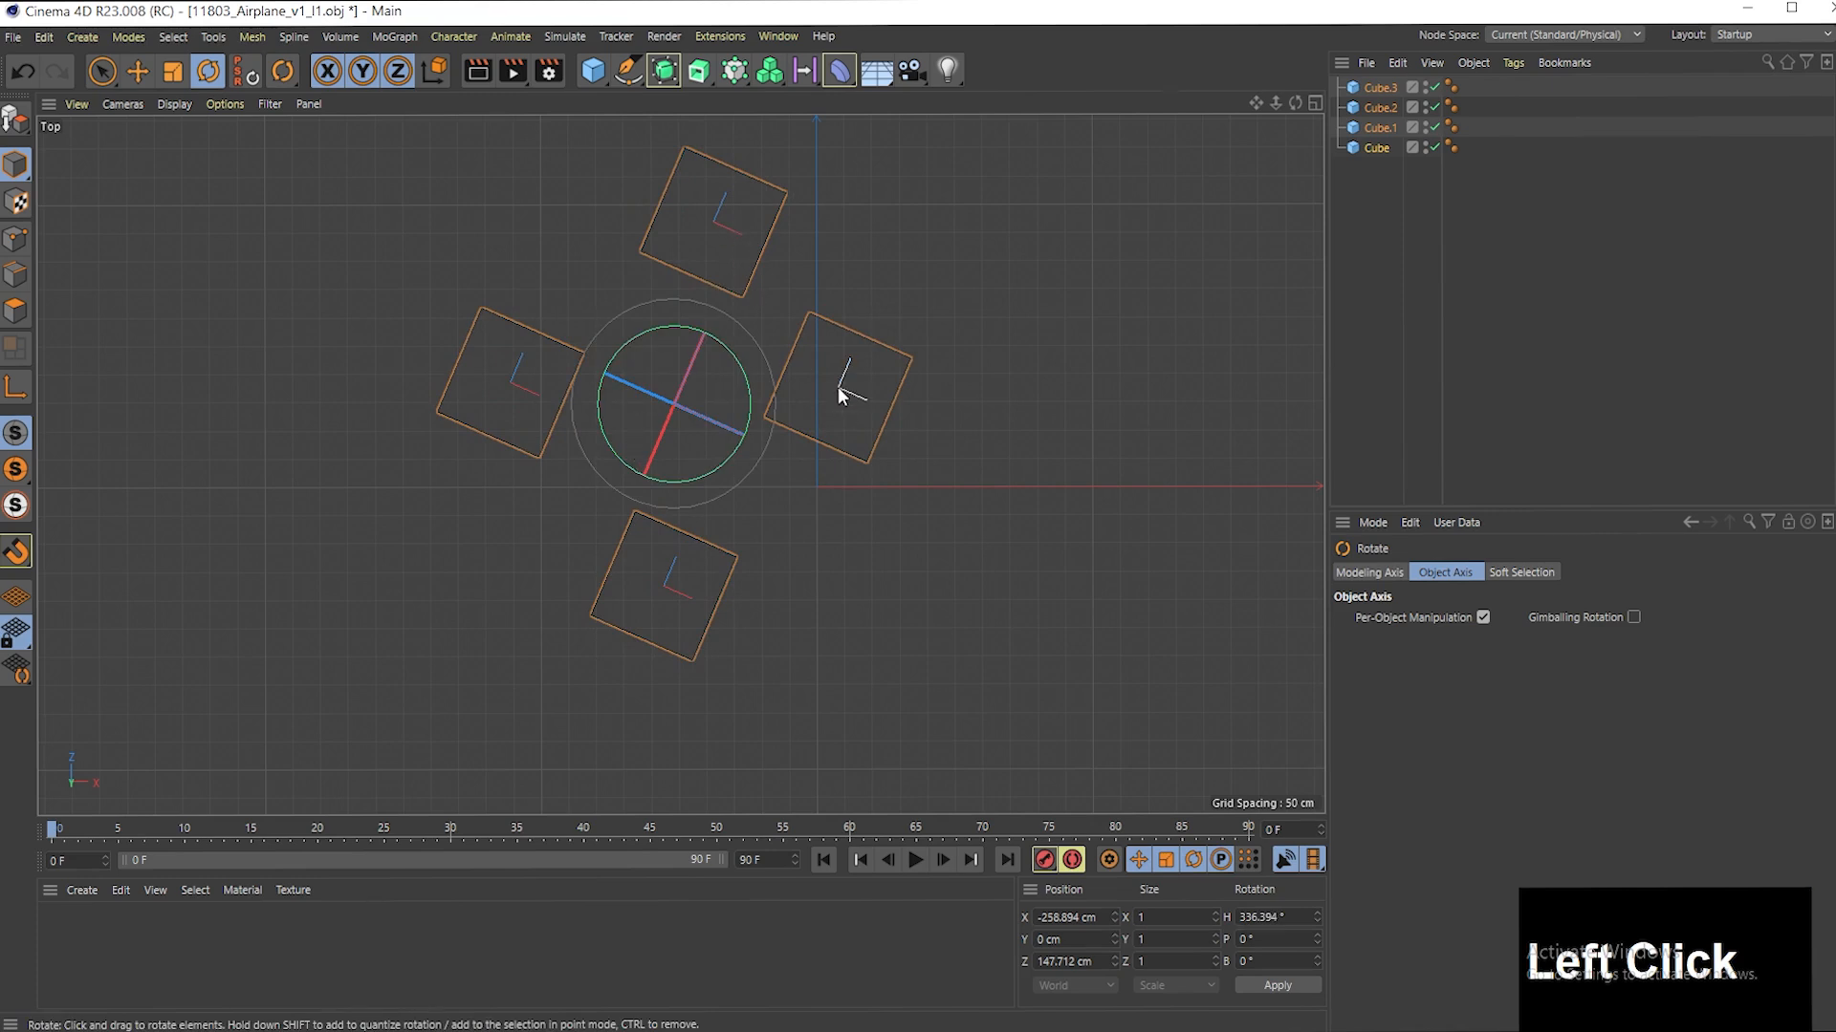
key("F1")
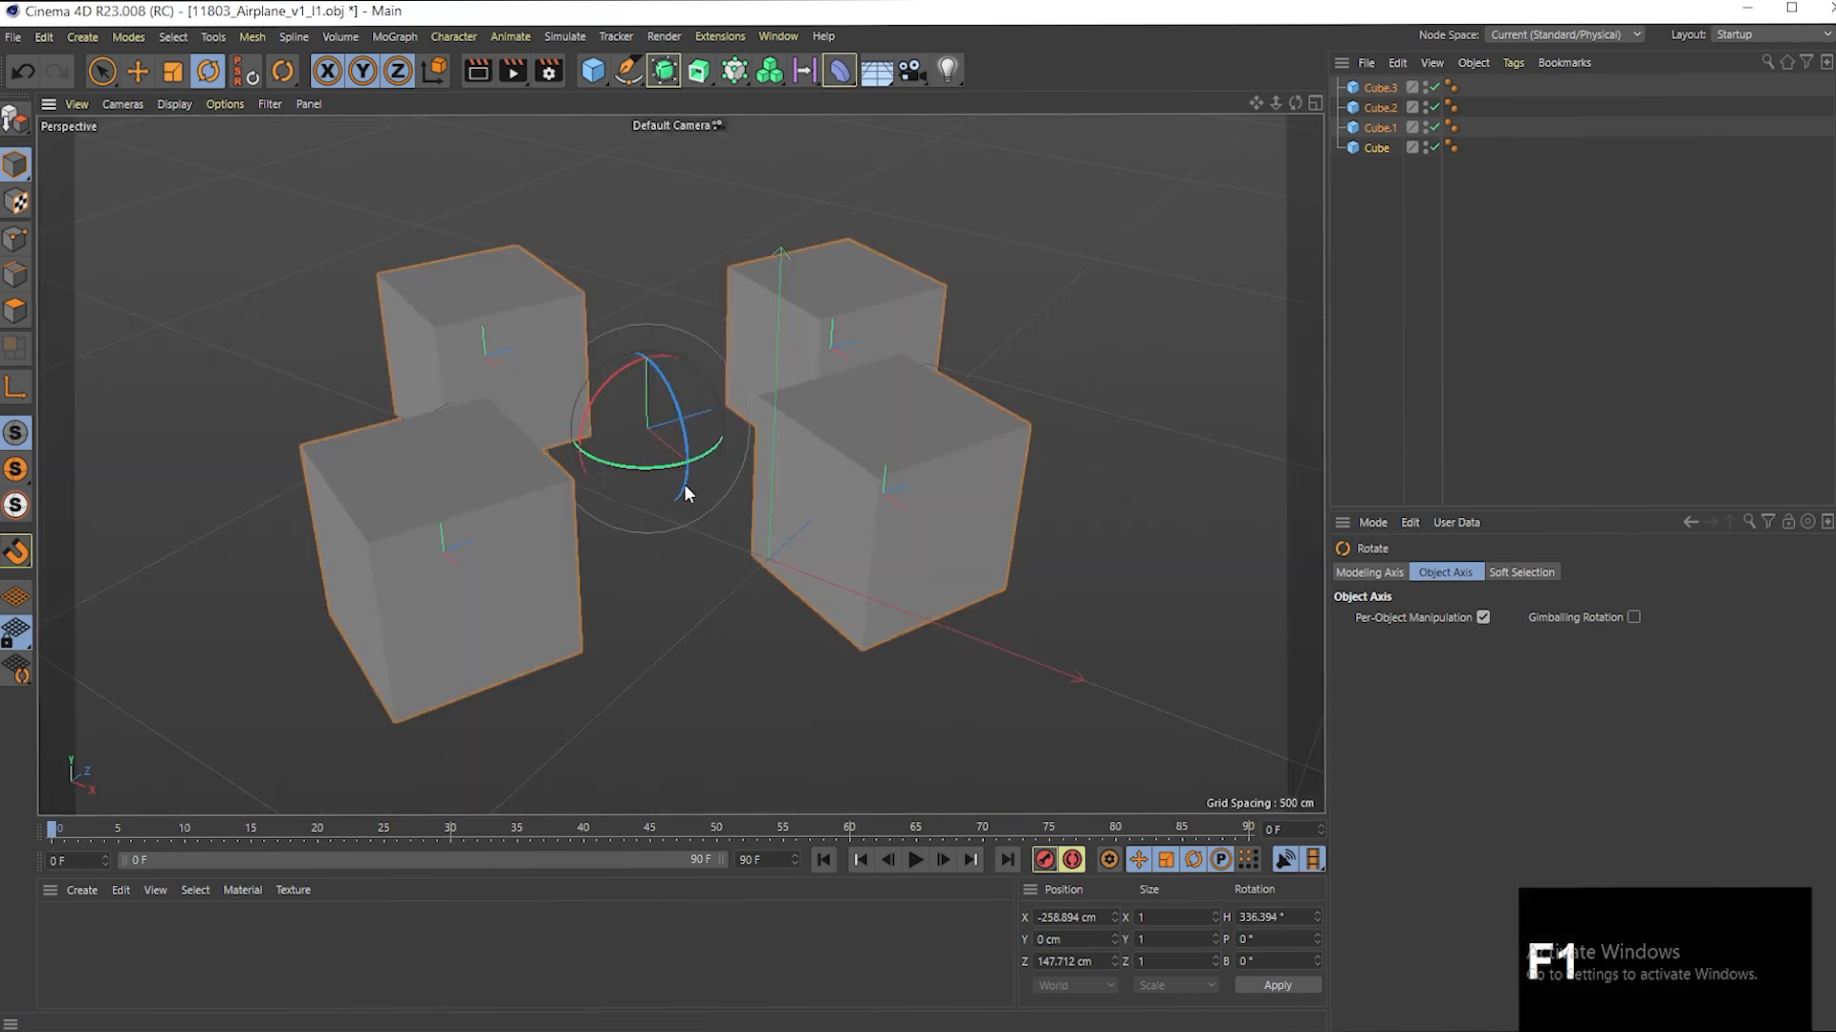
mouse_move(678, 469)
left_mouse_down()
mouse_move(626, 463)
mouse_move(684, 467)
left_mouse_up()
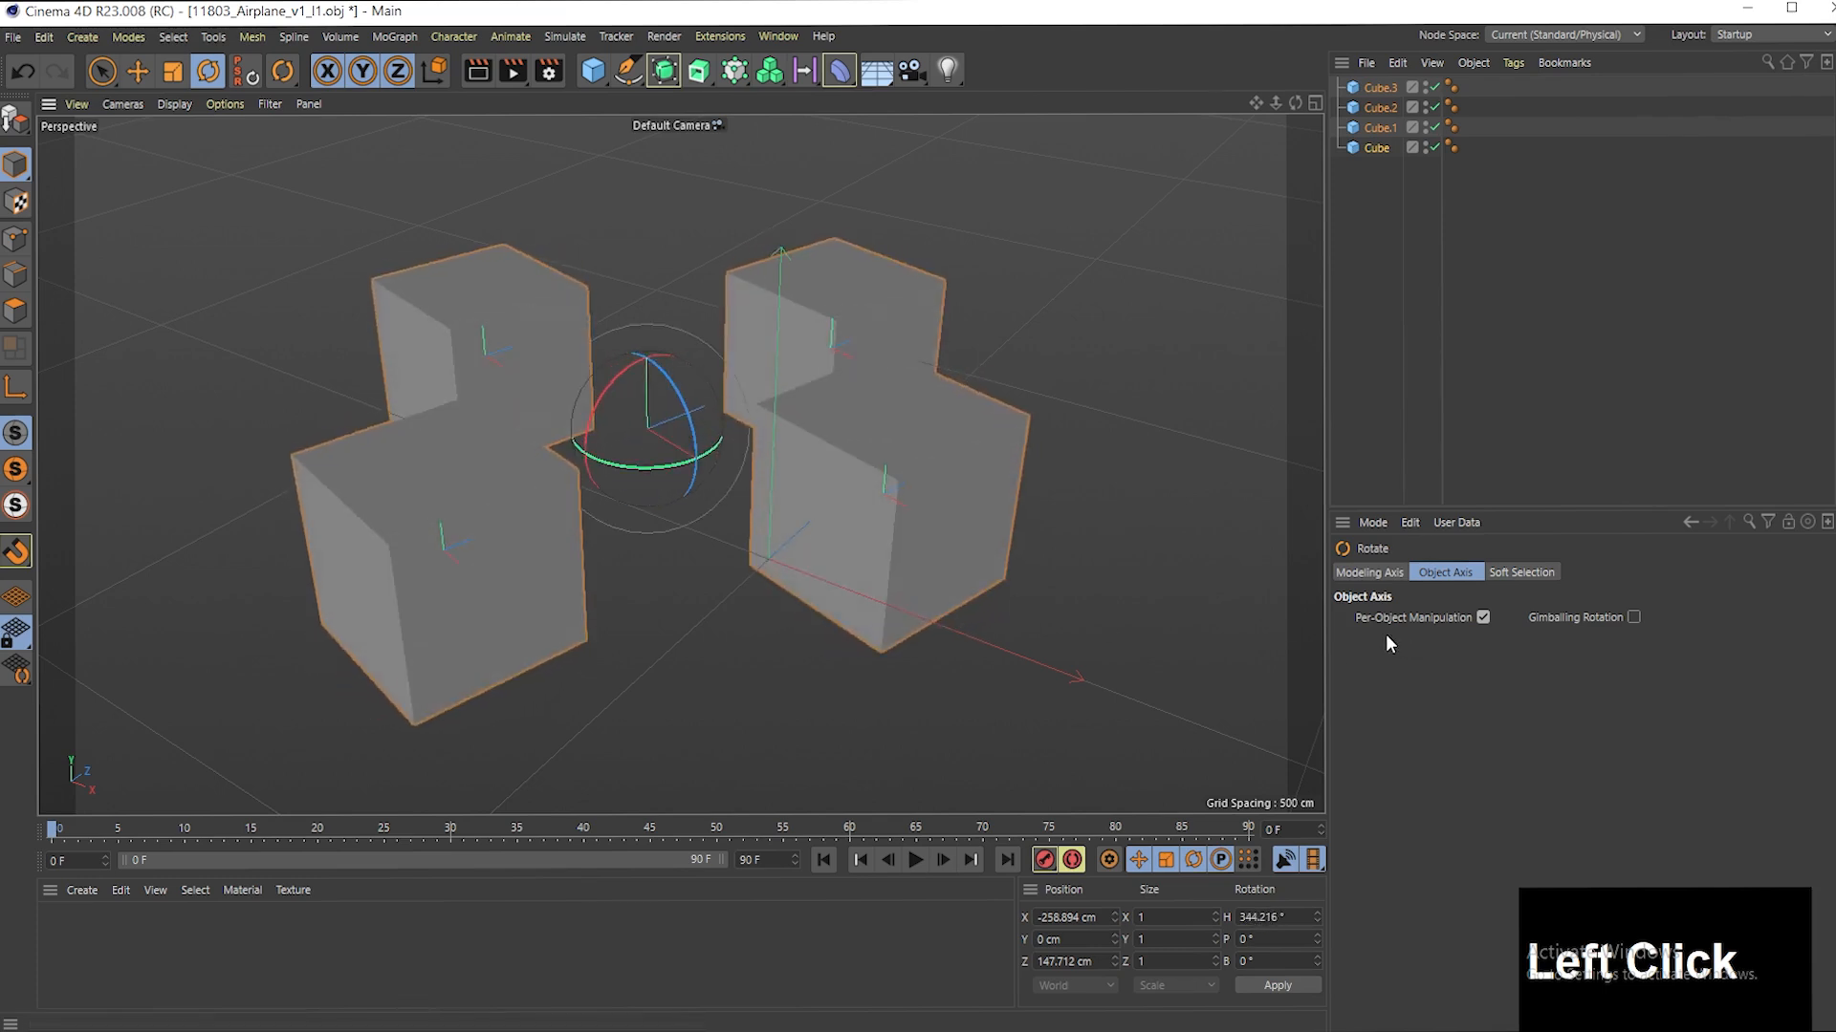
- Disable Per-Object Manipulation and rotate the four cubes together around their shared centre to a bank of about 31.2°
left_click(1482, 616)
left_click_drag(657, 473, 894, 531)
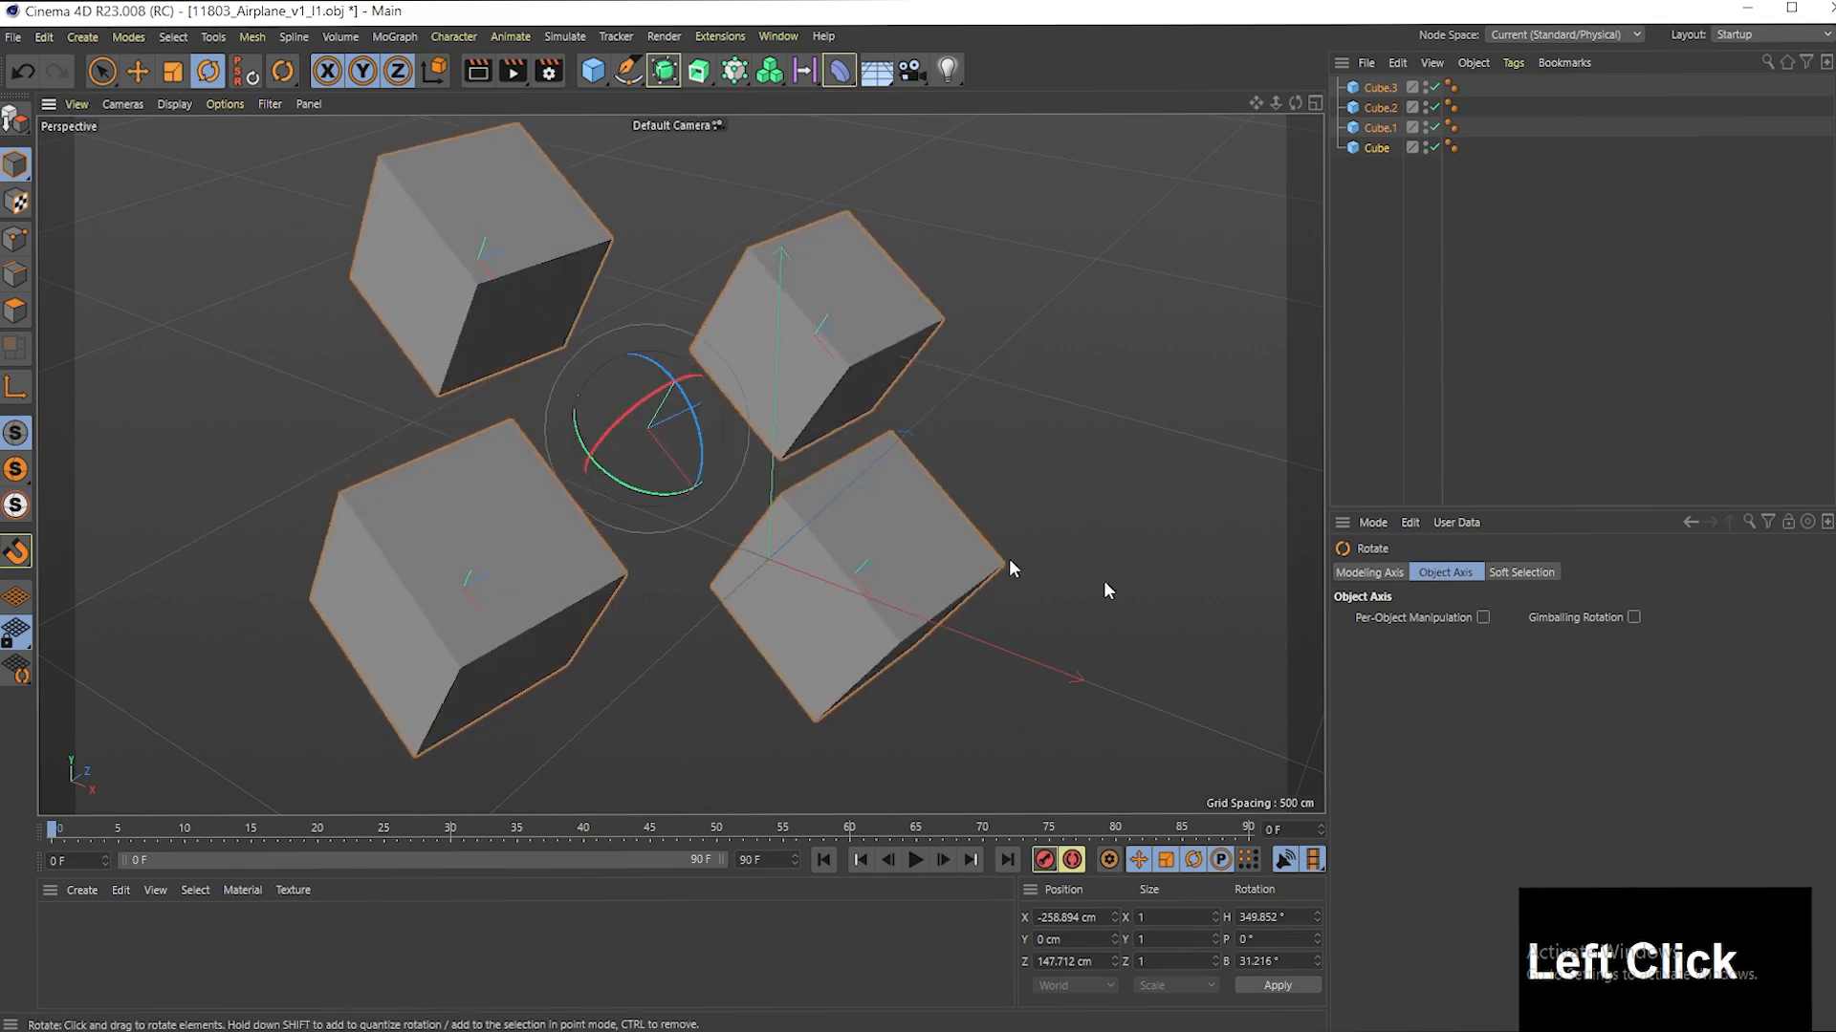
- Re-enable Per-Object Manipulation and rotate each cube about its own axis, first to a bank of about 119.3°
left_click(1483, 616)
left_click_drag(595, 456, 697, 540)
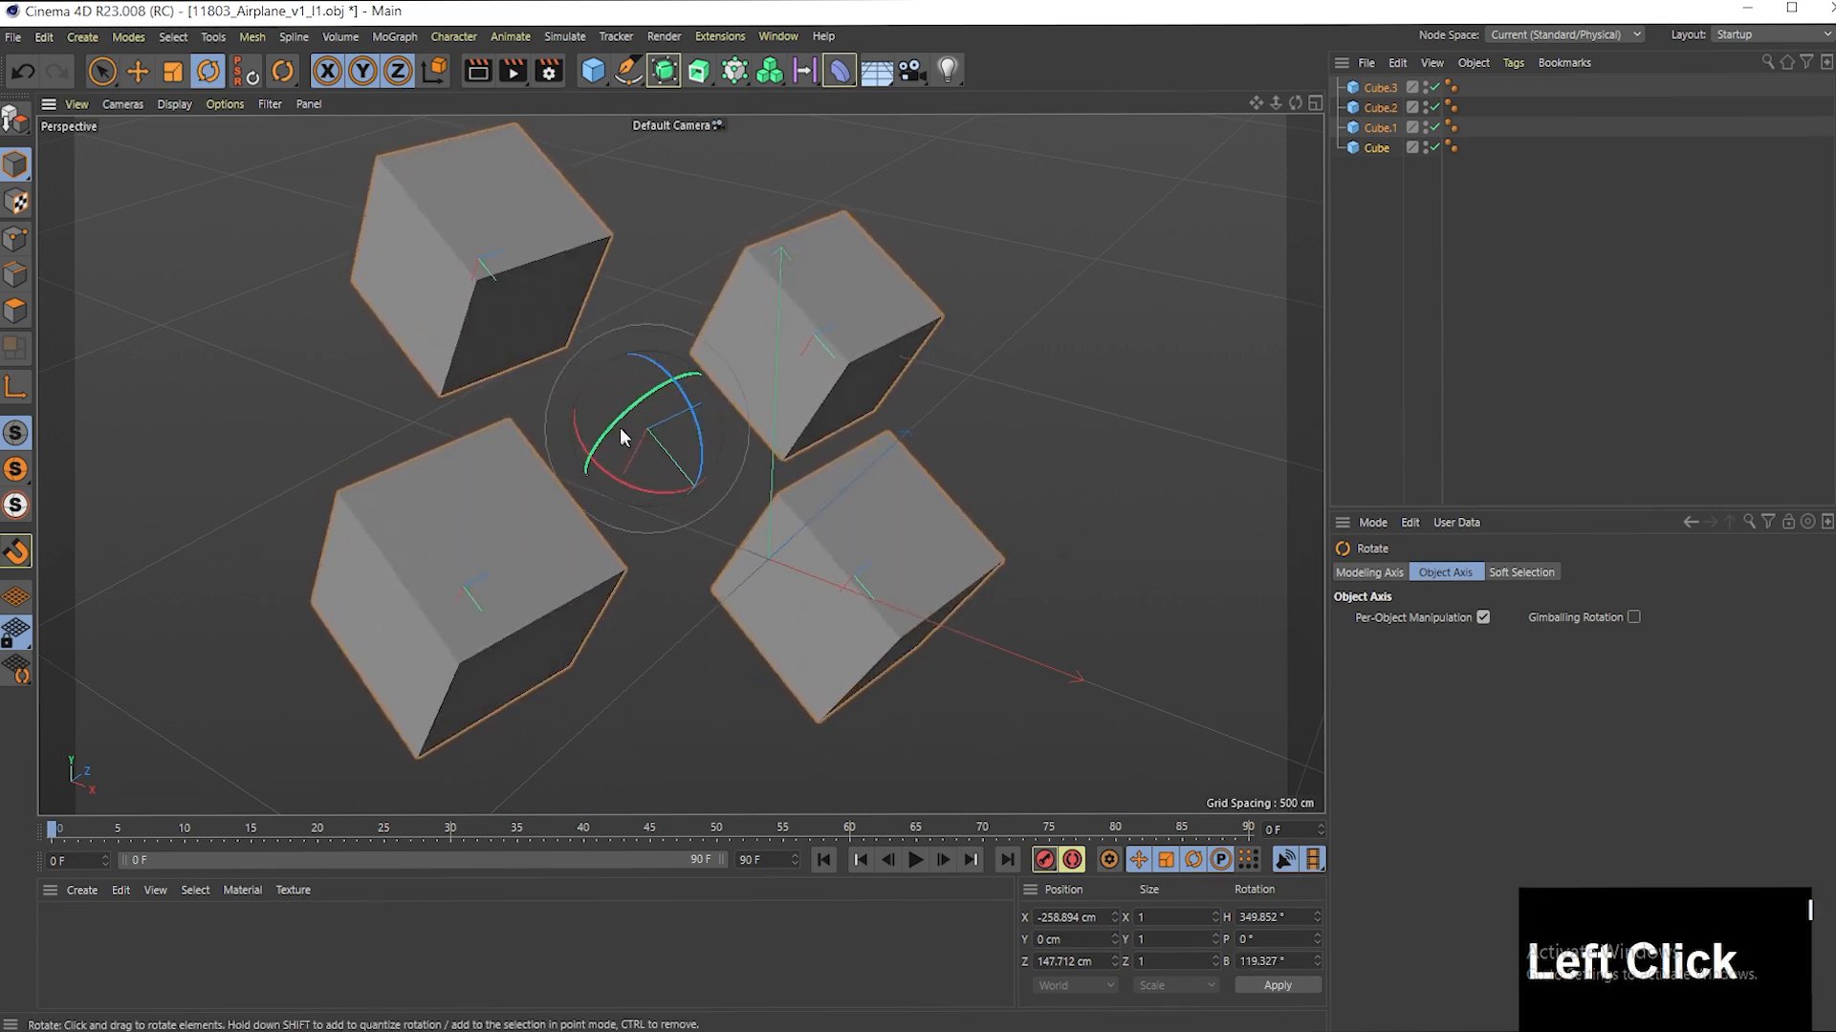
left_click_drag(616, 420, 679, 474)
- Turn Per-Object Manipulation off again, rotate the four cubes as a group, and deselect them
left_click(1482, 617)
left_click_drag(647, 452, 675, 418)
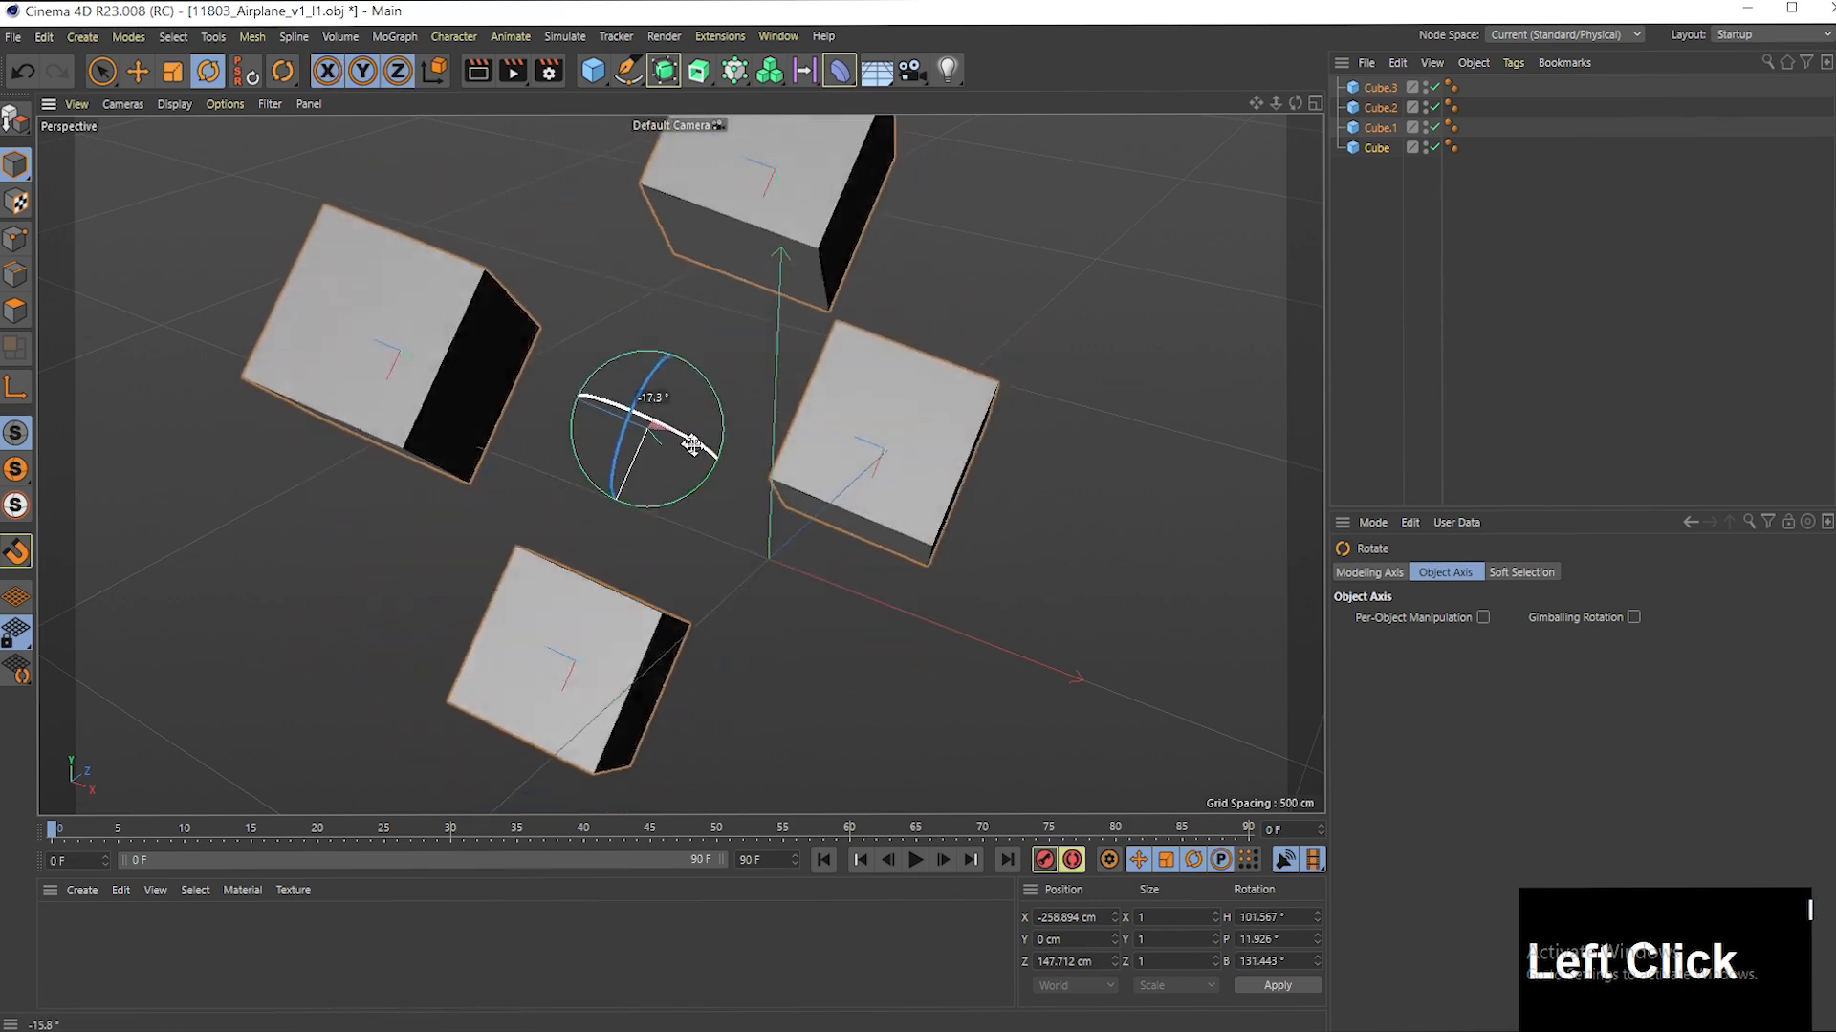
left_click(1027, 566)
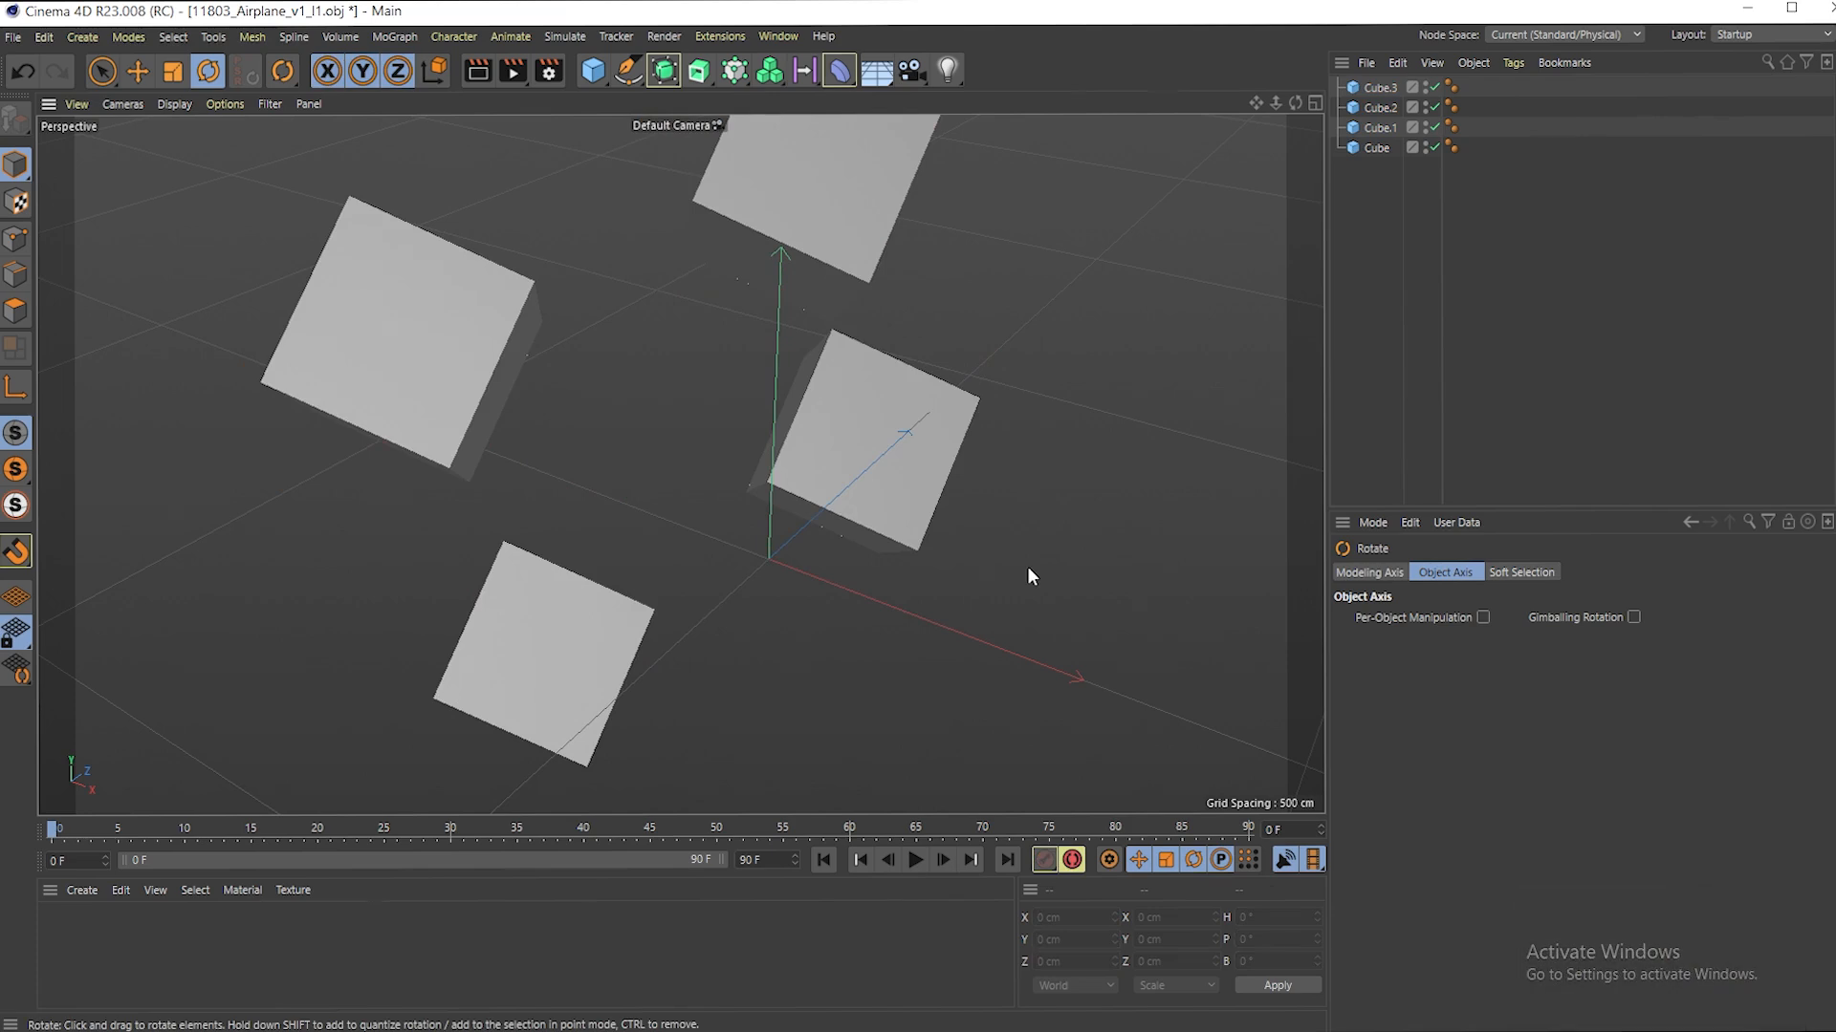